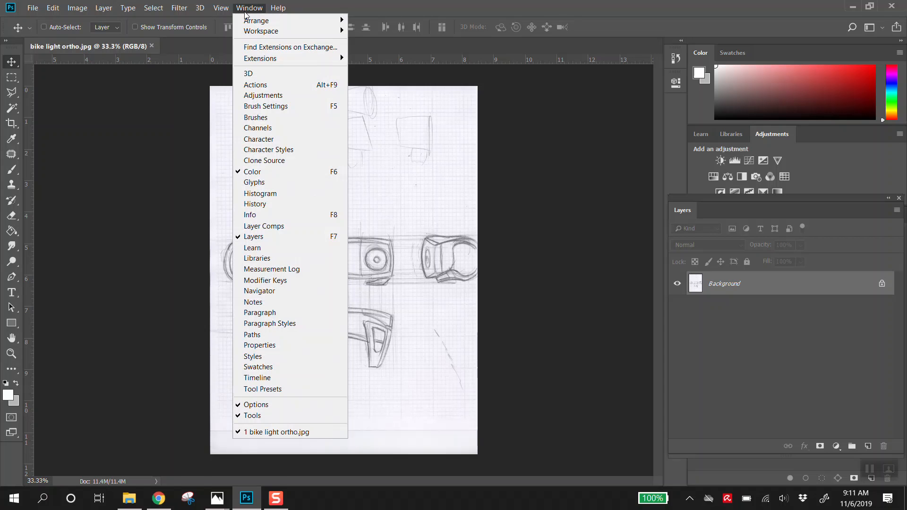
Switch to the Essentials (Default) workspace and reset it to its standard panel layout.
mouse_move(249, 23)
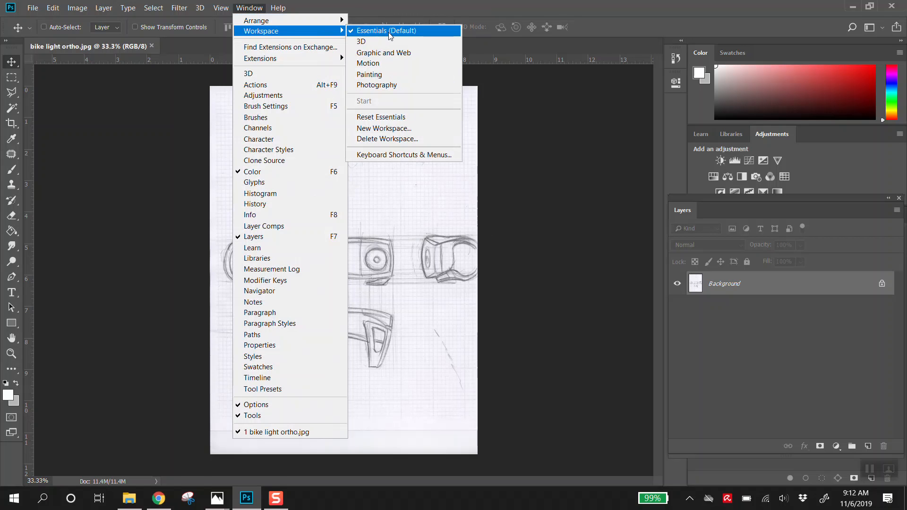
click(402, 38)
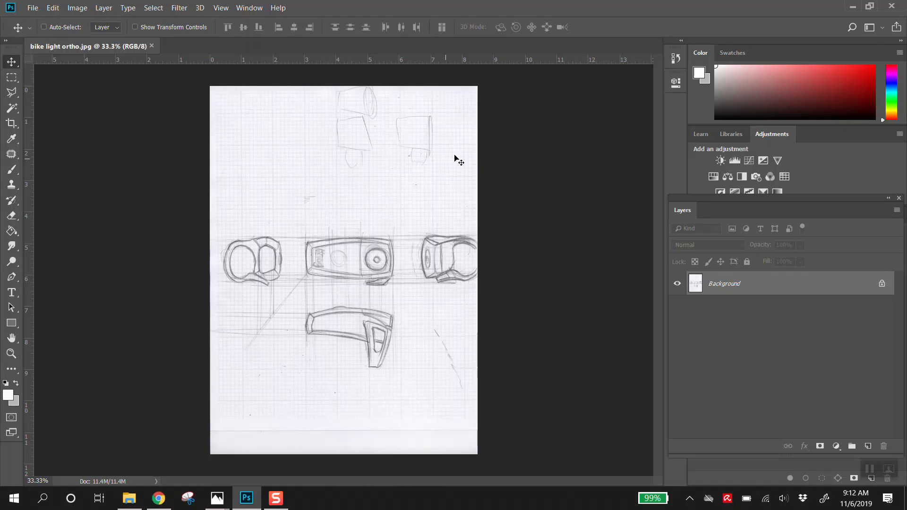
click(254, 8)
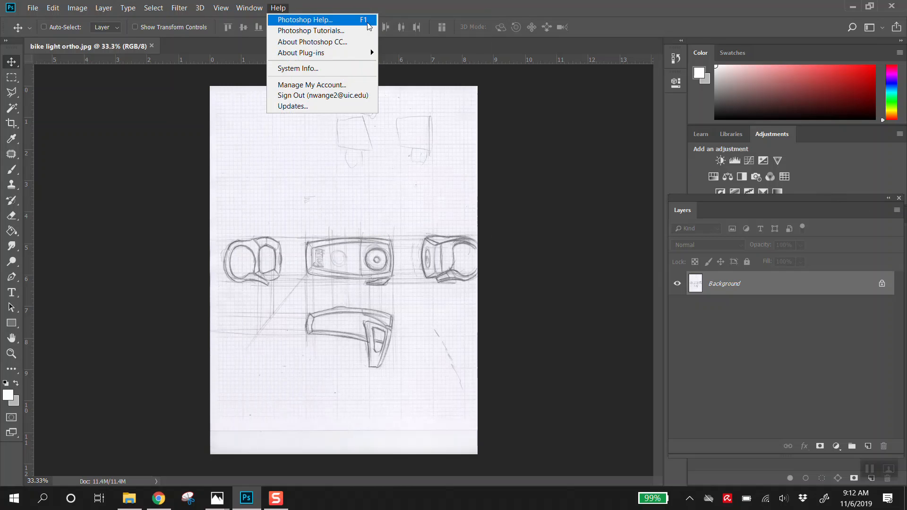
mouse_move(271, 35)
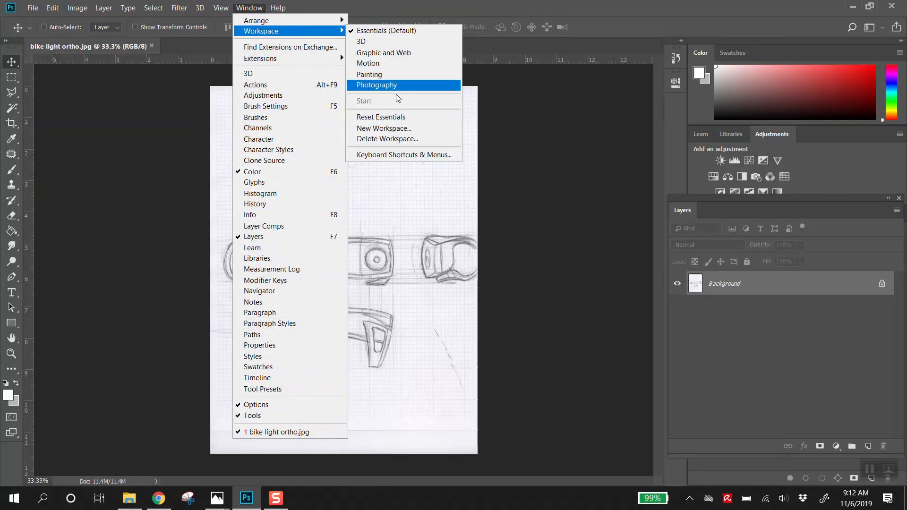
click(401, 121)
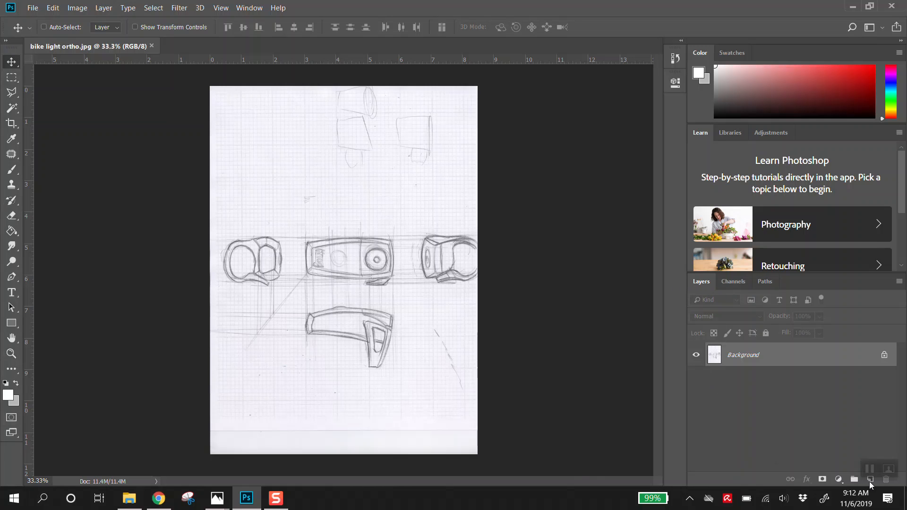
Restore the maximized application window and resize it to reach the side of the display while leaving a strip free beneath it.
click(874, 7)
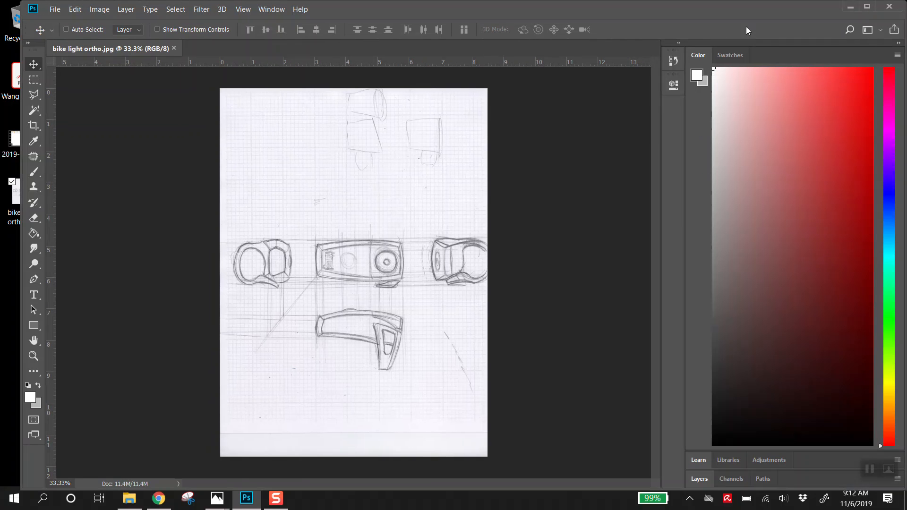
drag(572, 487, 577, 452)
drag(20, 282, 0, 282)
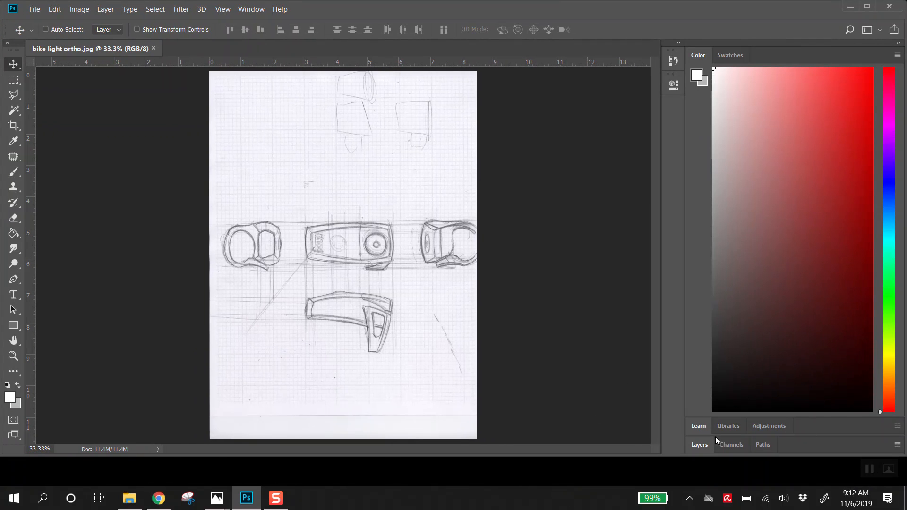
Reset the Essentials workspace so its panels fit the resized window.
click(249, 11)
mouse_move(296, 33)
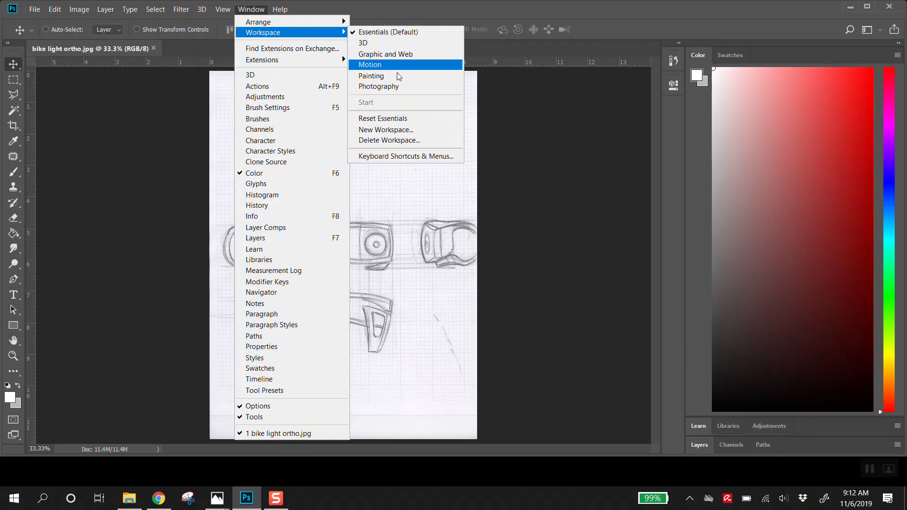
click(390, 118)
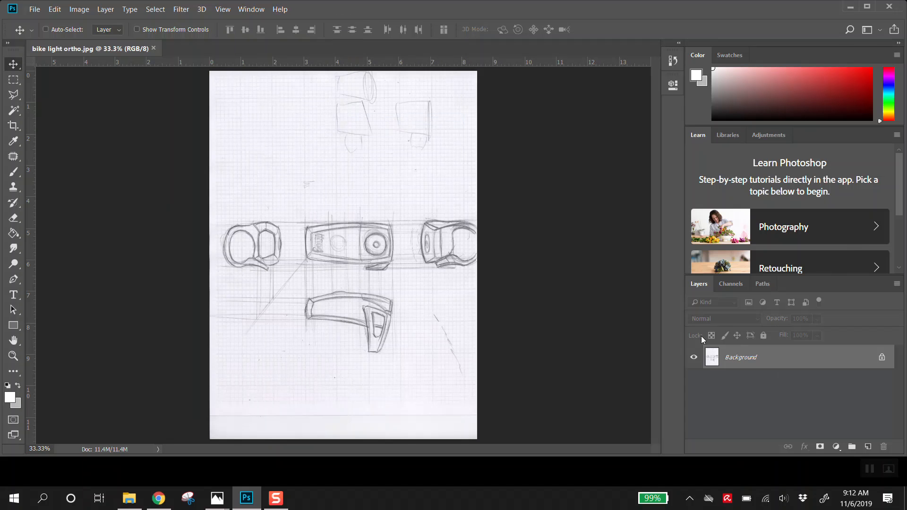
Add a new layer above the Background and paint broad red brush strokes across the sketch.
click(868, 447)
click(13, 172)
drag(785, 82, 857, 69)
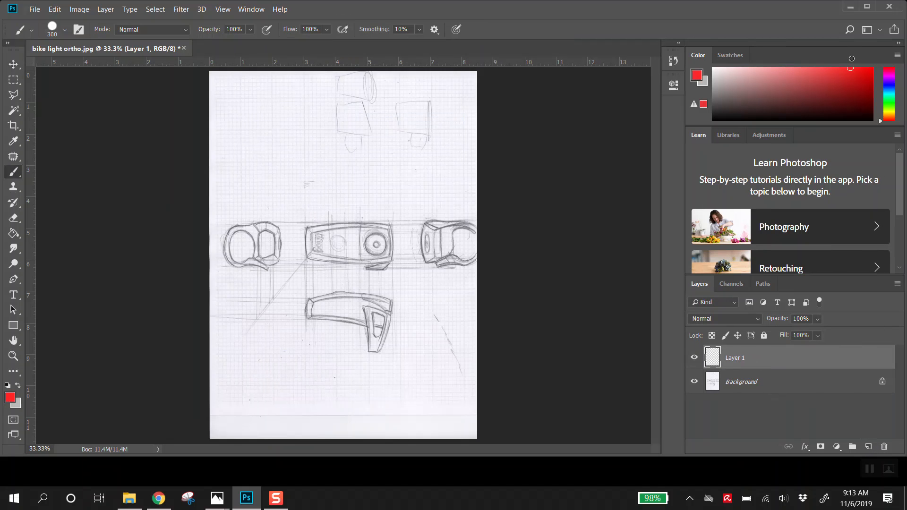
drag(376, 152, 394, 298)
mouse_move(385, 353)
mouse_down()
mouse_move(219, 146)
mouse_move(490, 248)
mouse_move(307, 349)
mouse_move(420, 340)
mouse_up()
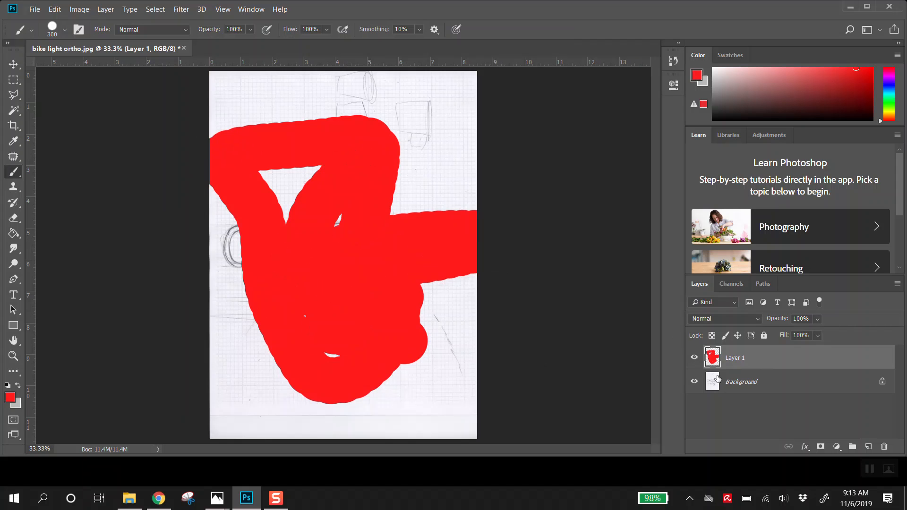
Toggle the visibility of the red-painted layer and delete that layer.
click(694, 358)
click(694, 358)
click(695, 358)
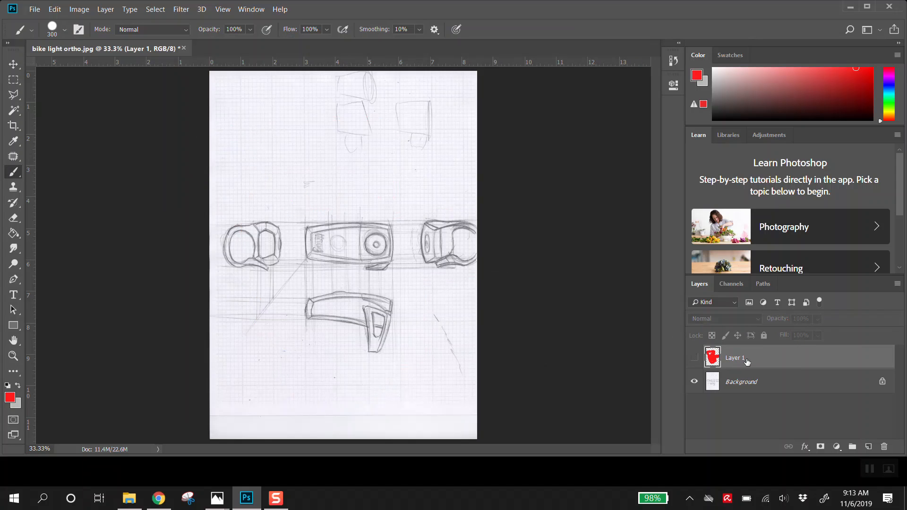
key(Delete)
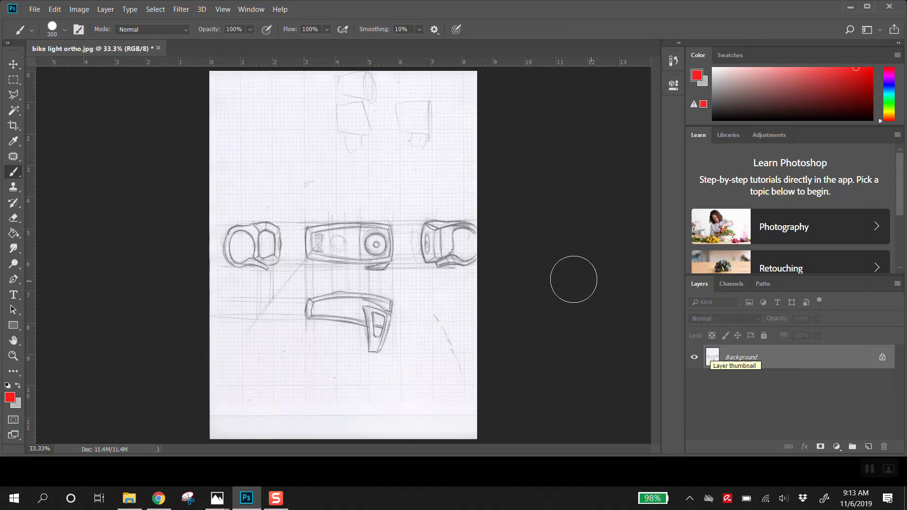
Activate the Move tool and rotate the whole image 90° counter clockwise.
click(12, 67)
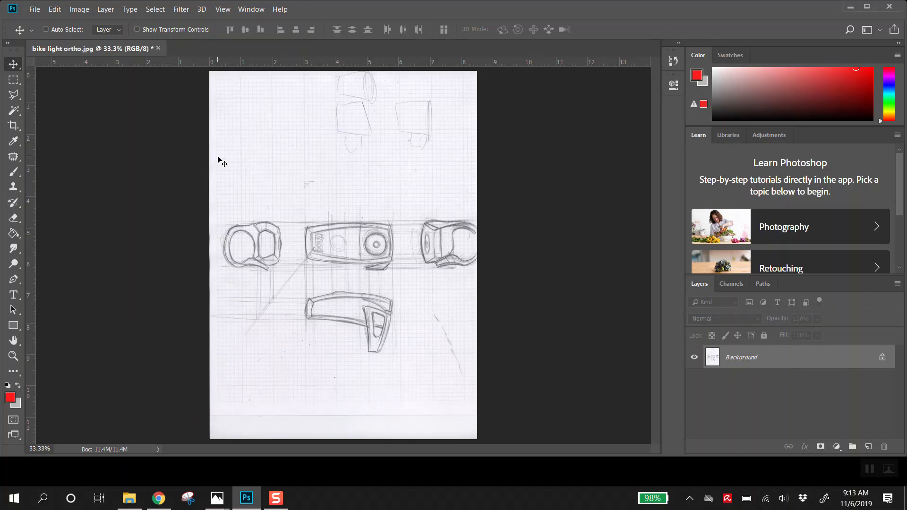
click(78, 10)
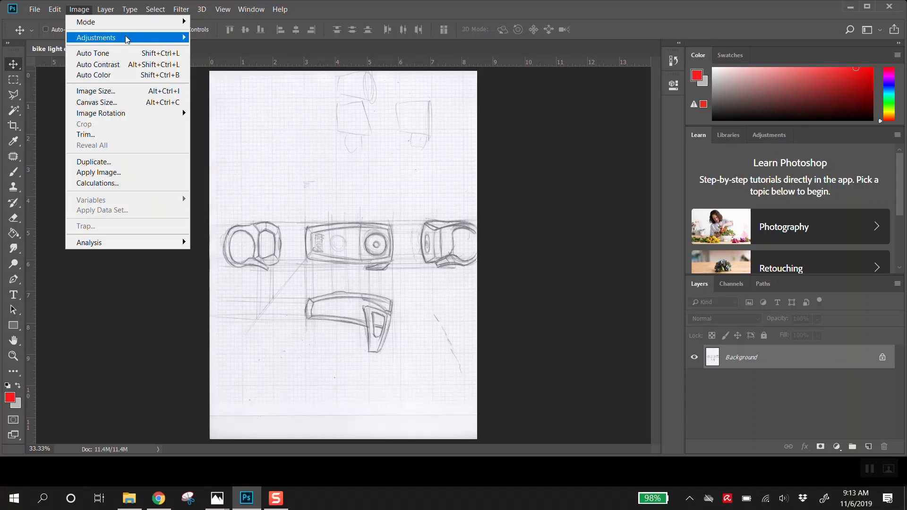
mouse_move(131, 119)
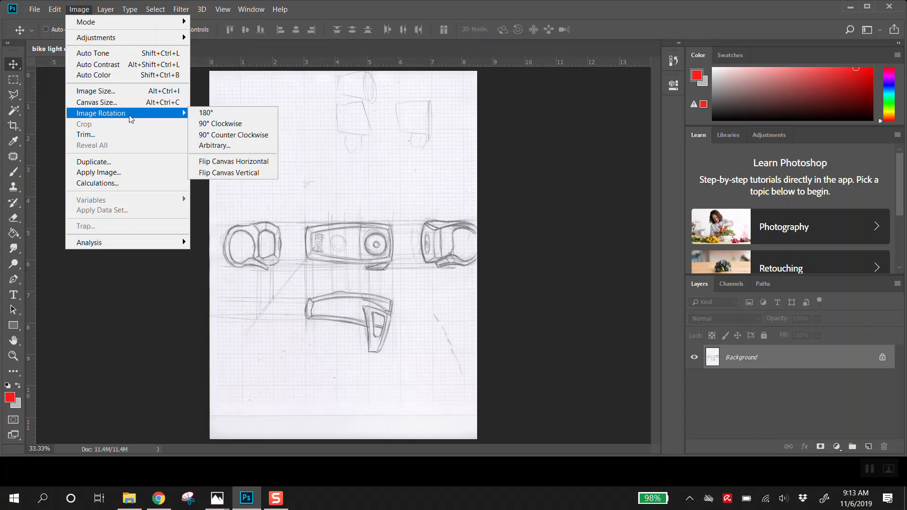
click(246, 141)
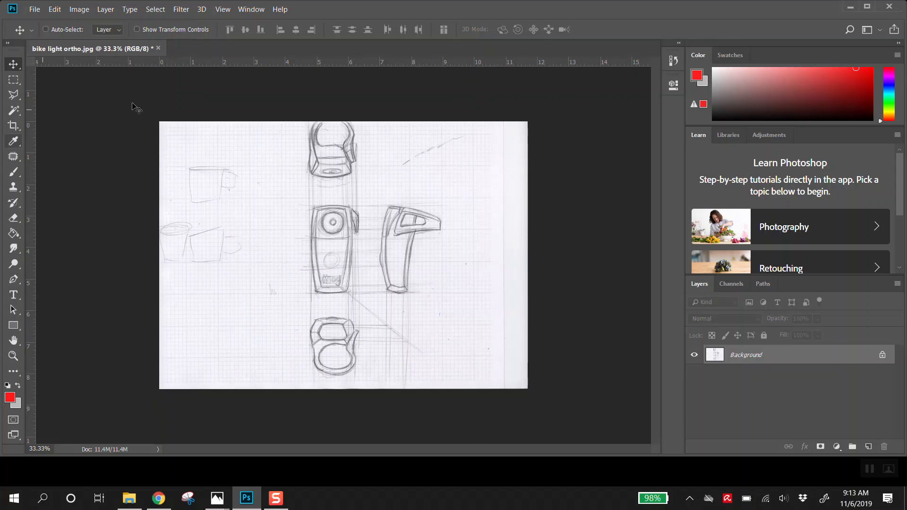
Reduce the canvas width to 11 inches, anchored at the middle of the left edge, and accept the clipping.
click(79, 12)
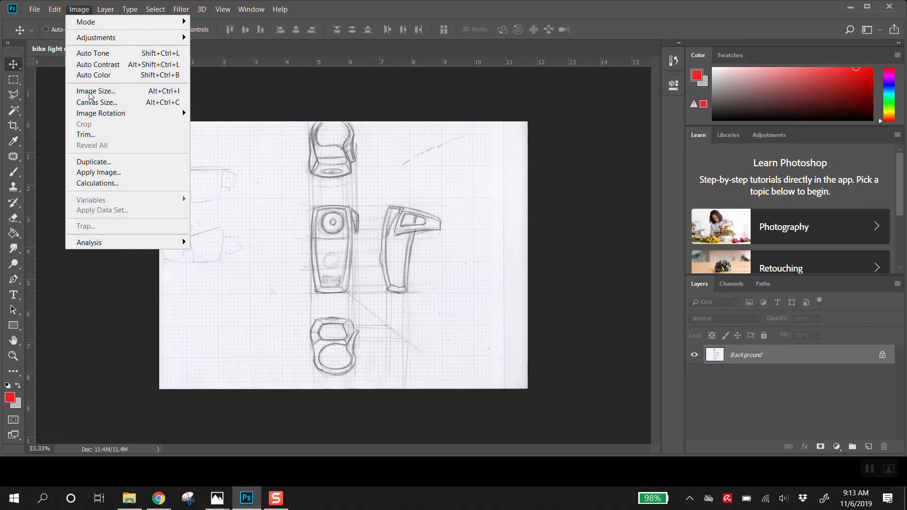
click(100, 107)
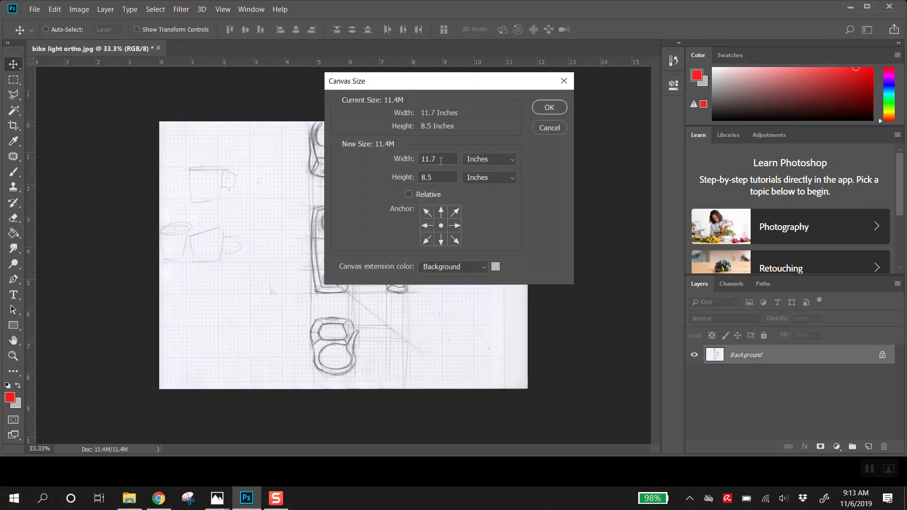
double_click(445, 157)
text(11)
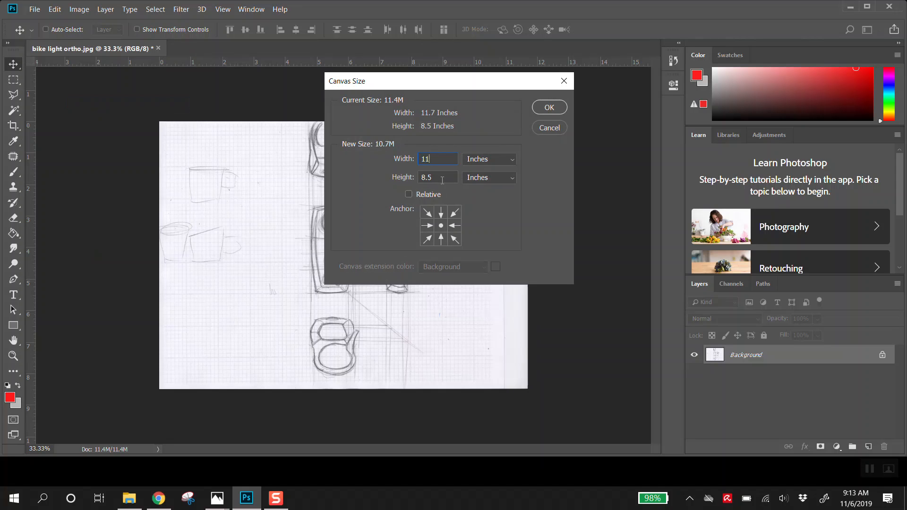
click(427, 227)
drag(478, 87, 707, 103)
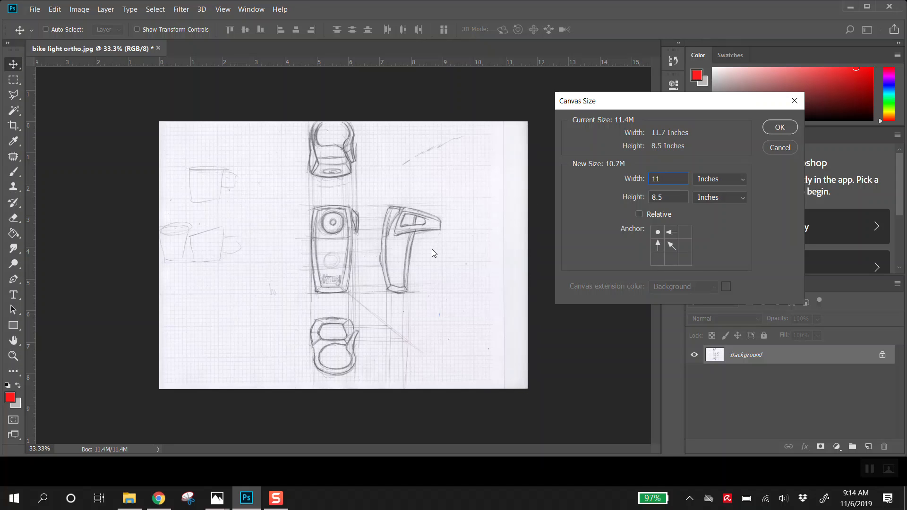
click(670, 246)
click(658, 246)
click(785, 128)
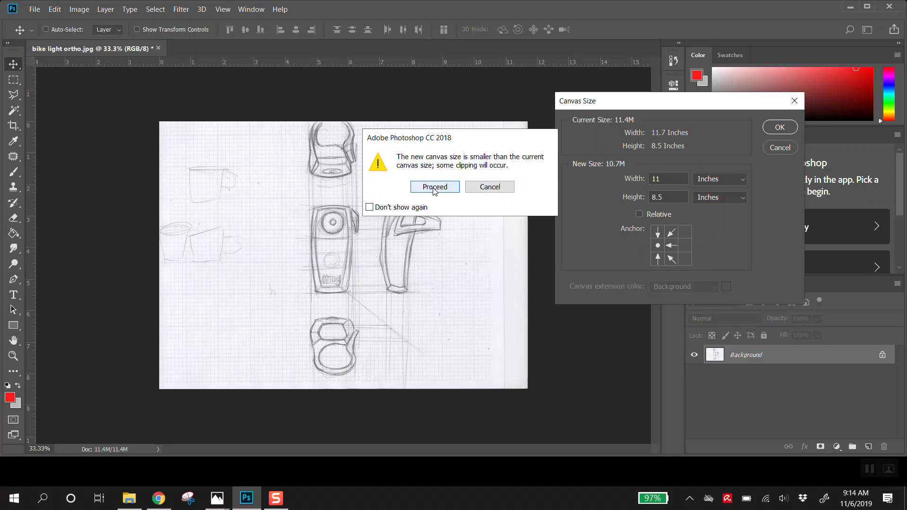
click(435, 189)
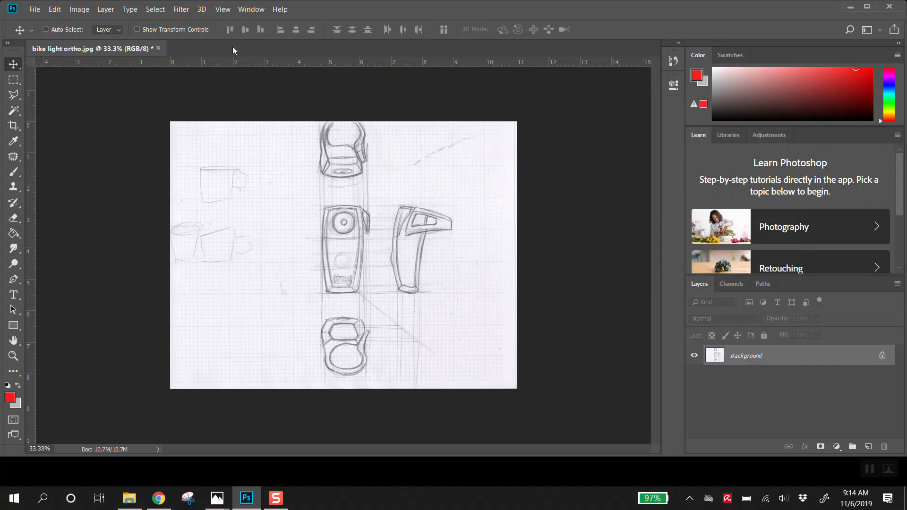
Open the Image Size settings and choose inches as the width unit.
click(80, 10)
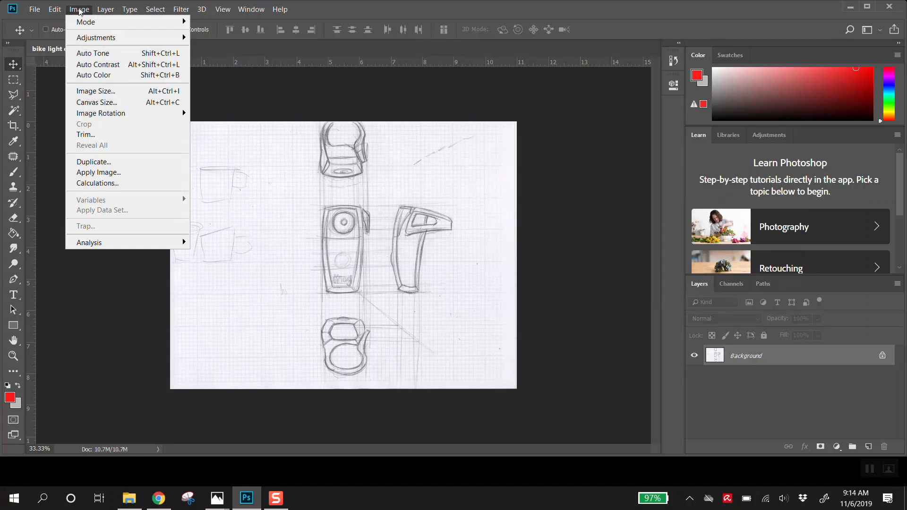
click(79, 10)
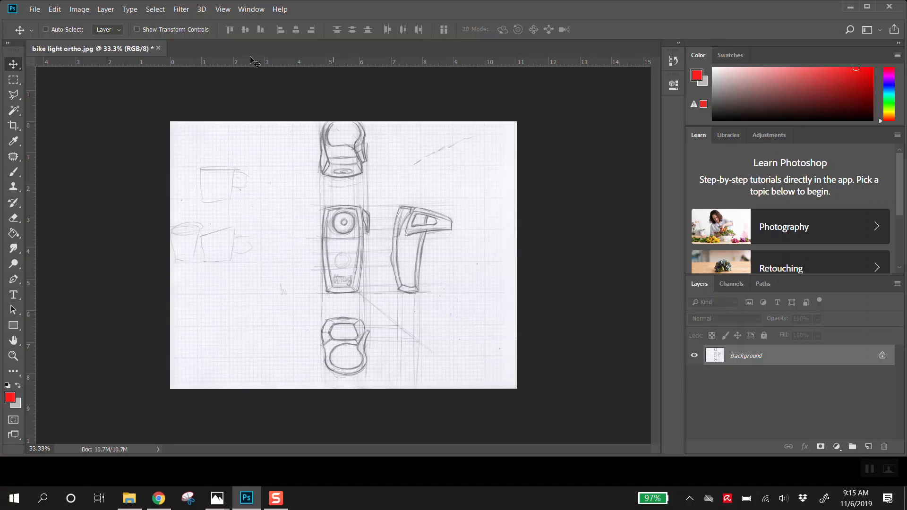
click(80, 11)
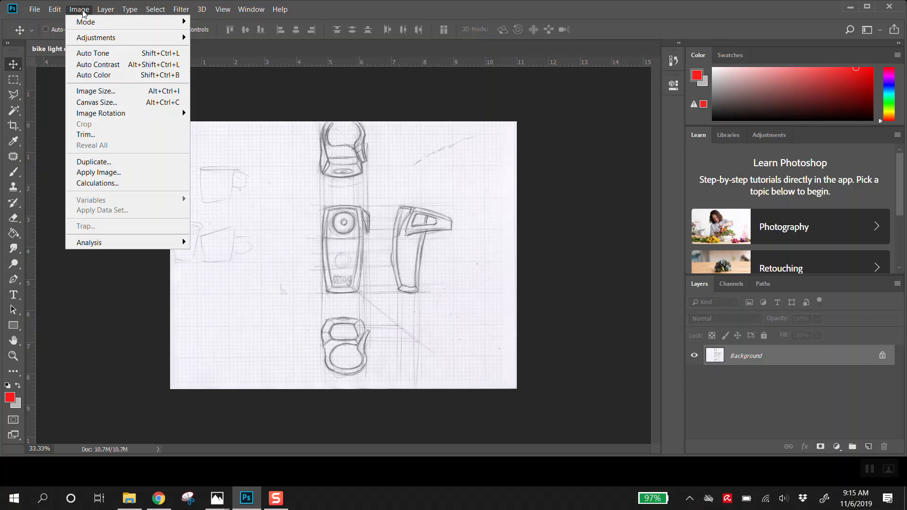
click(96, 92)
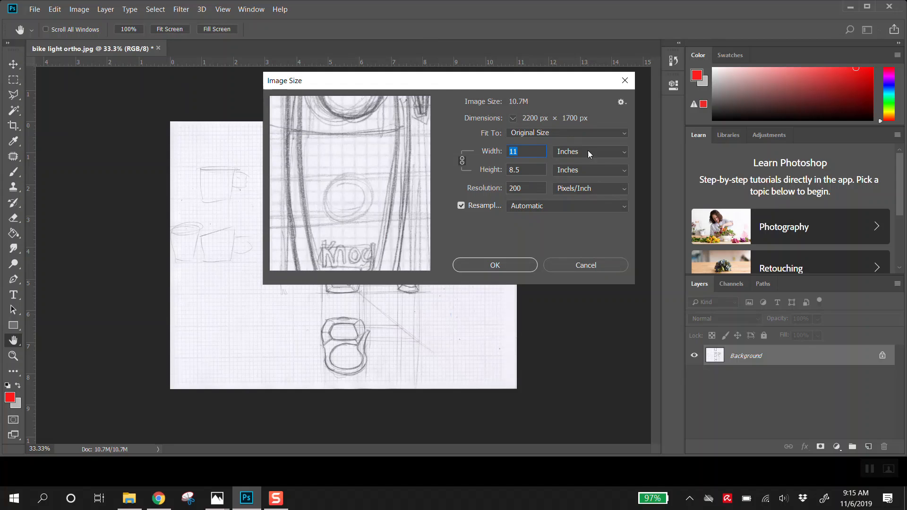
click(616, 154)
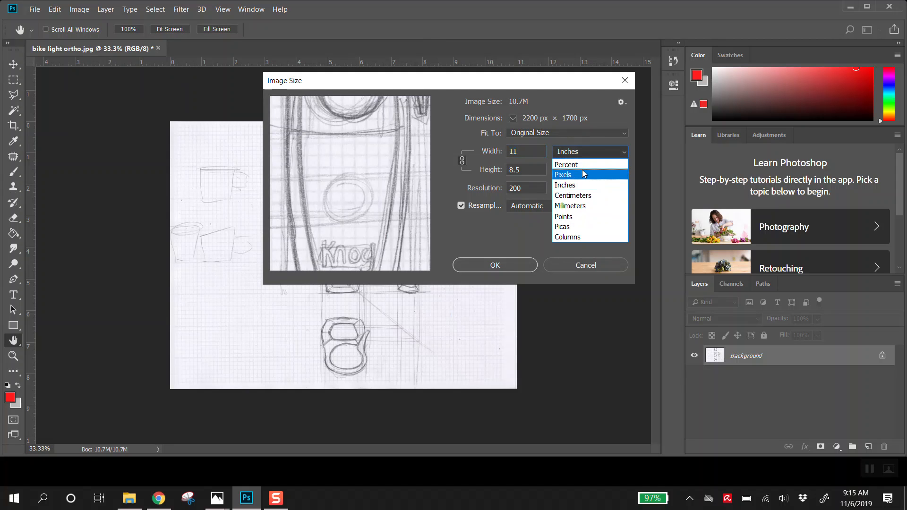
click(574, 185)
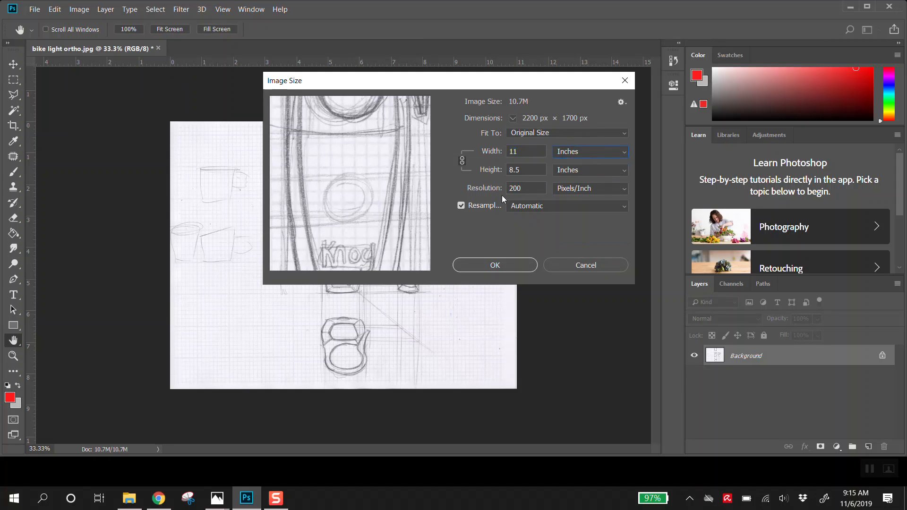
Try image resolutions of 72 and 300 pixels/inch, and return the value to 200.
click(522, 187)
double_click(522, 188)
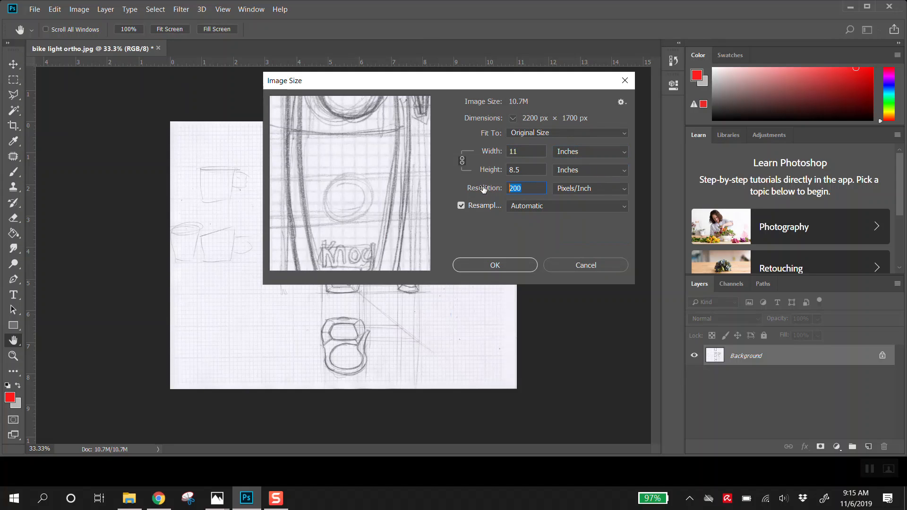
text(72)
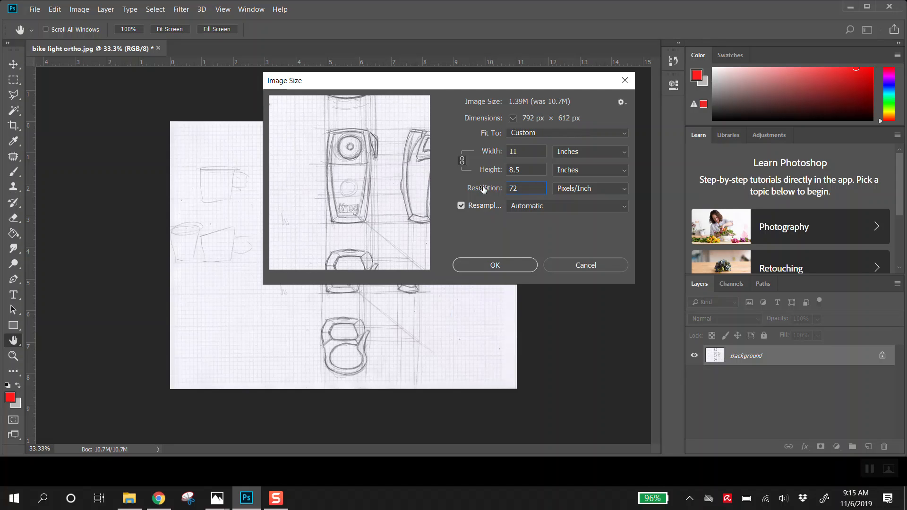
double_click(519, 188)
text(300)
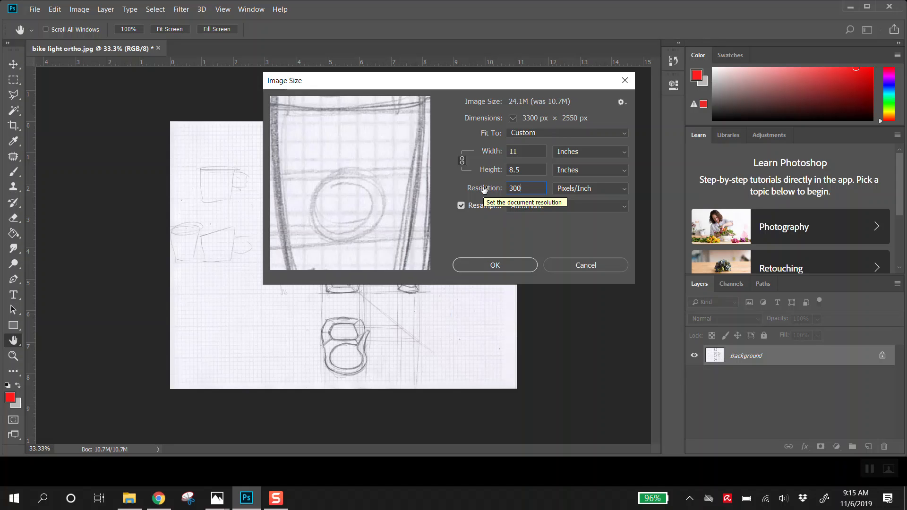
key(BackSpace)
text(2)
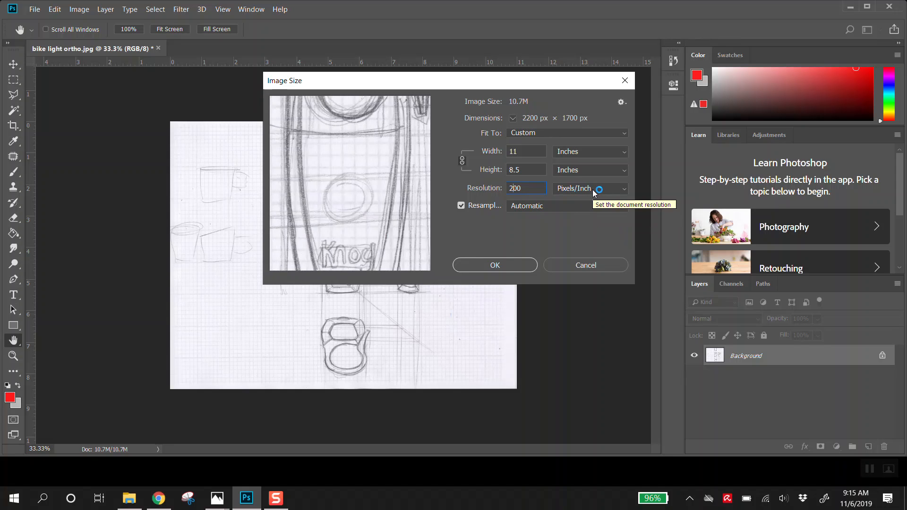
Replace the resolution with 72 pixels/inch once more and set it back to 200.
double_click(533, 187)
text(72)
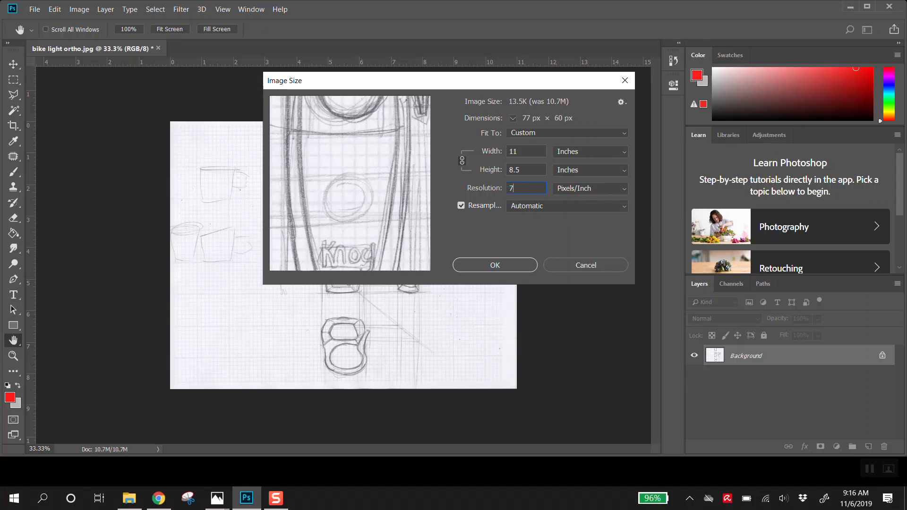
double_click(509, 185)
text(200)
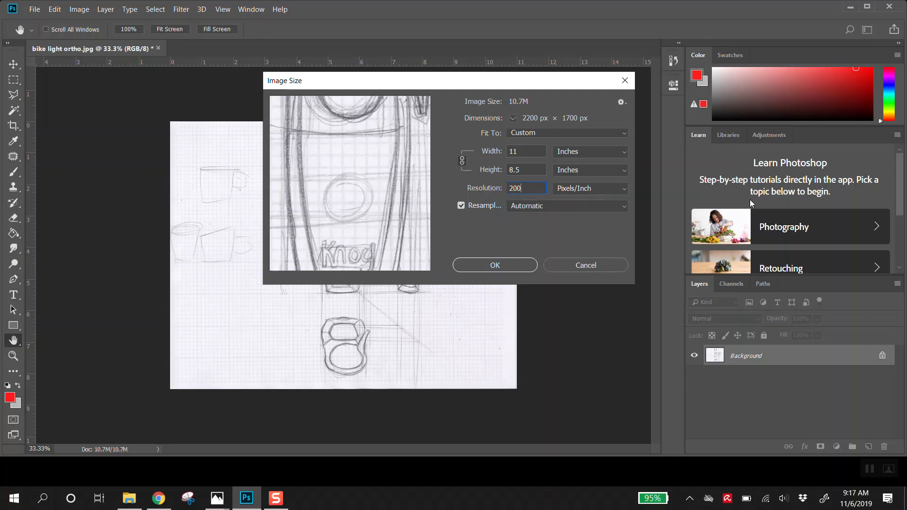
Dismiss the image size settings without applying them and convert the locked Background into a regular layer with default options.
click(610, 268)
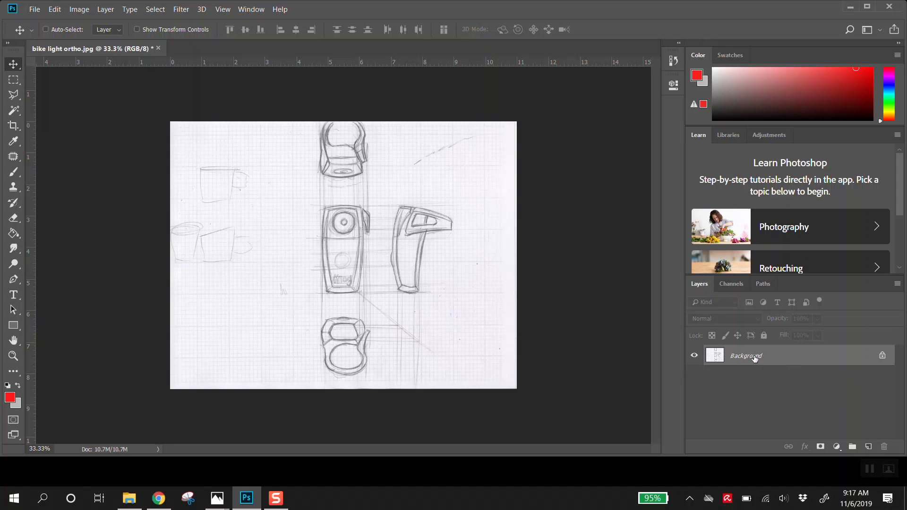
double_click(786, 357)
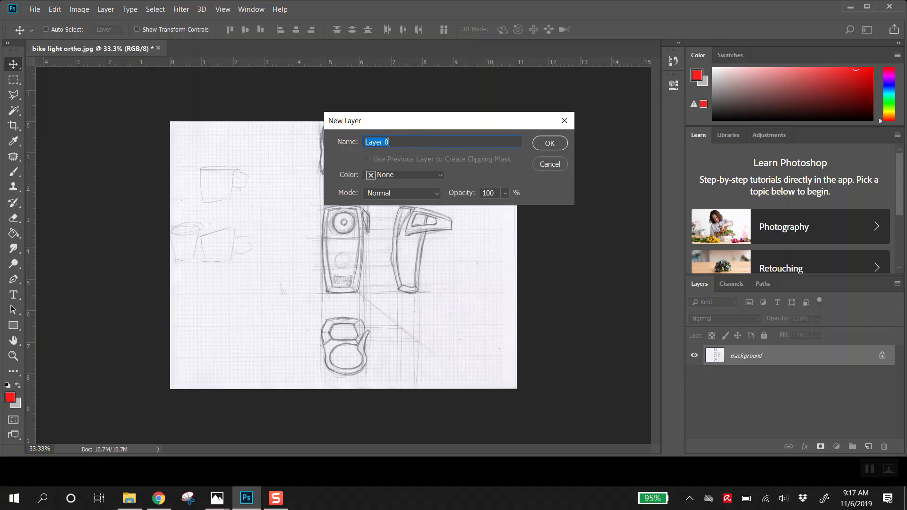
click(548, 143)
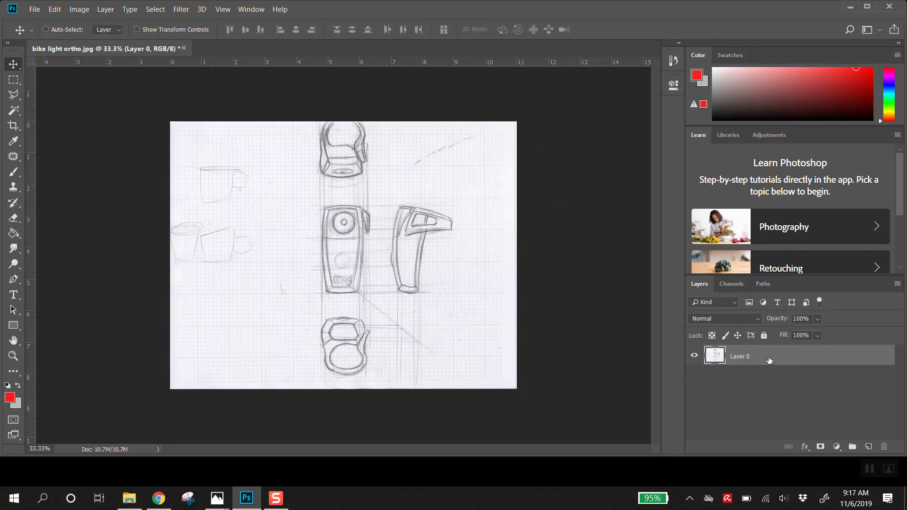
Select the entire canvas and copy its contents into a new layer above the original sketch.
key(ctrl)
key(ctrl+a)
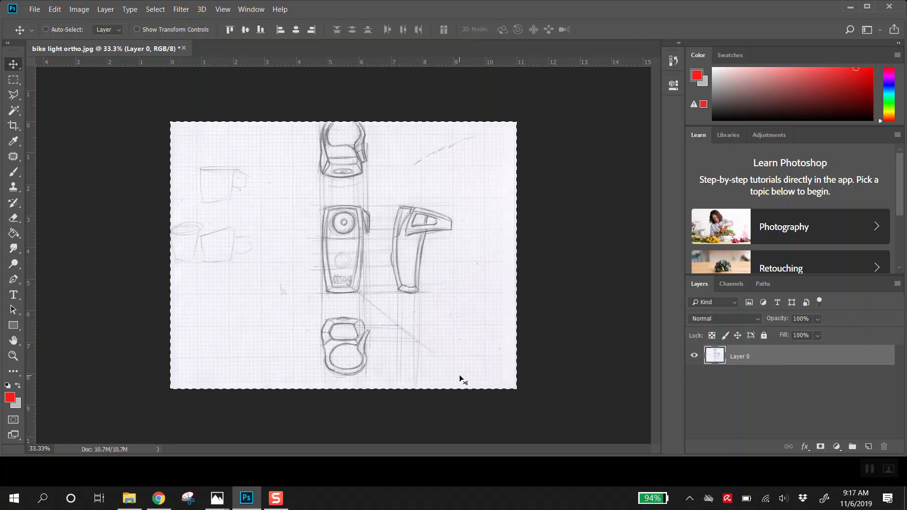
key(ctrl)
key(ctrl+j)
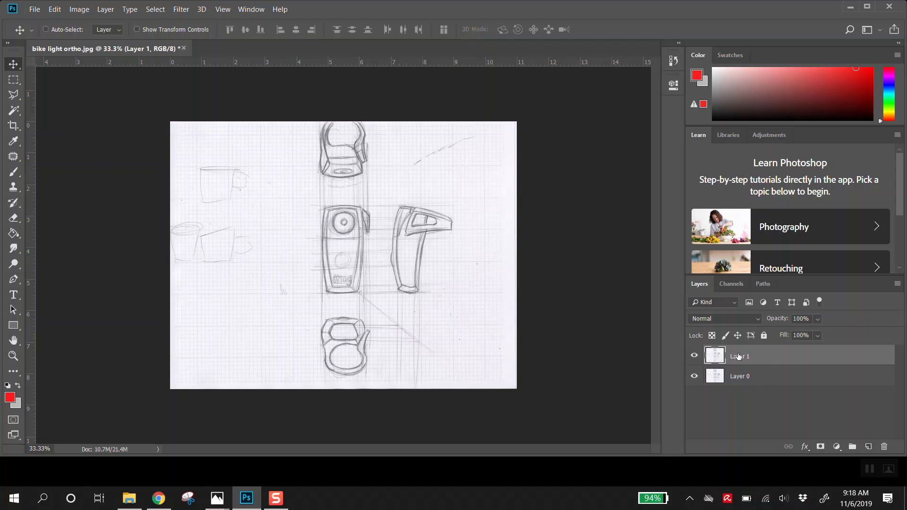
Make a second duplicate of the sketch from Layer 1 in the layer stack.
click(766, 376)
click(762, 360)
mouse_move(759, 359)
mouse_down()
mouse_move(751, 377)
mouse_move(749, 356)
mouse_up()
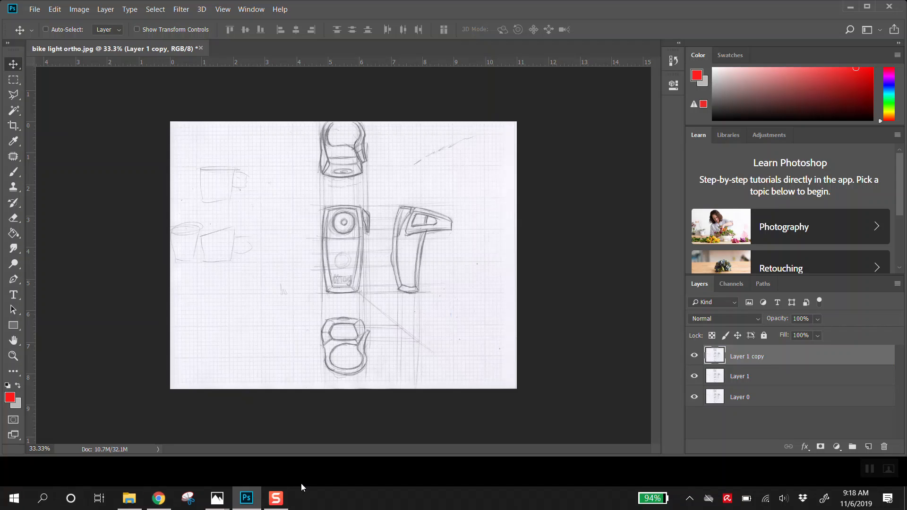
Search Windows for "qipres", launch QiPress.exe, and check the hidden system tray apps.
click(9, 498)
click(7, 498)
click(44, 499)
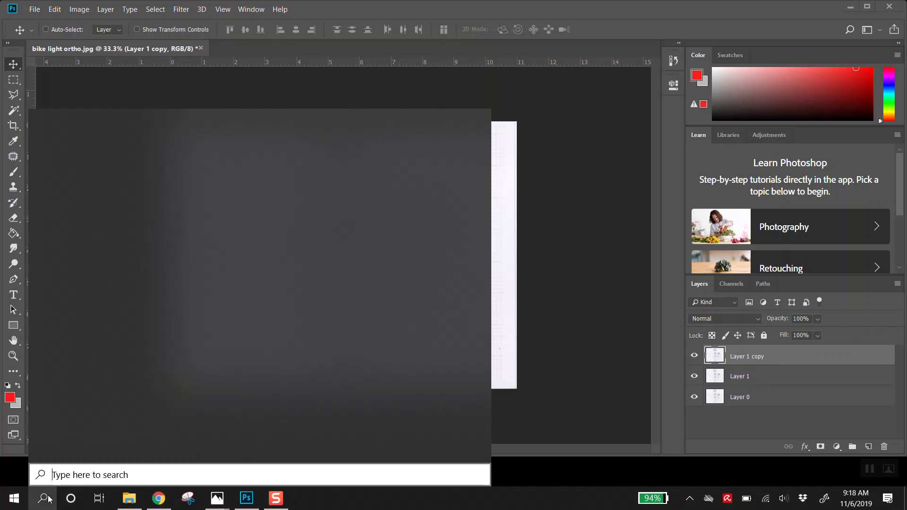
text(qipres)
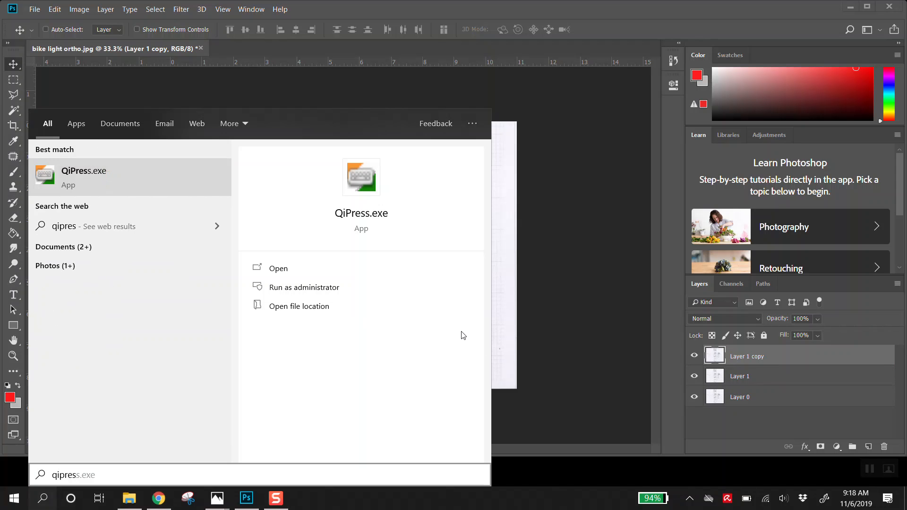
click(695, 502)
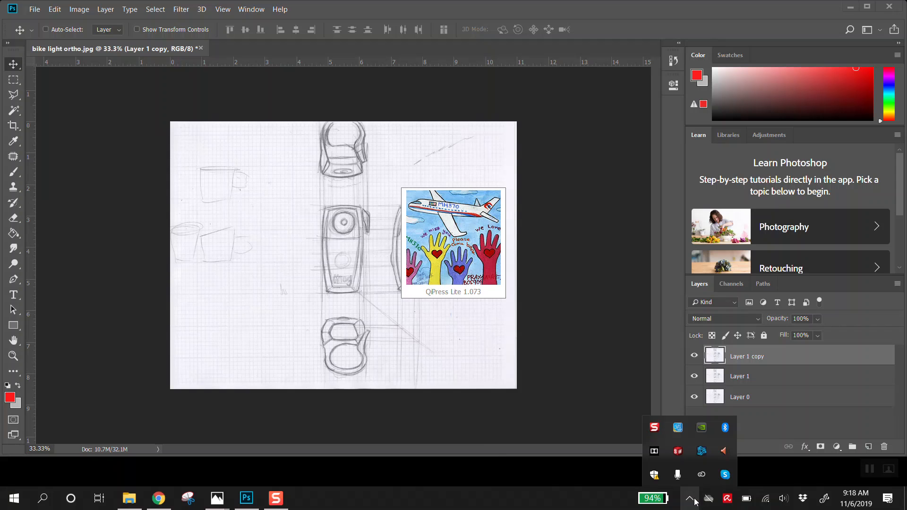
click(690, 498)
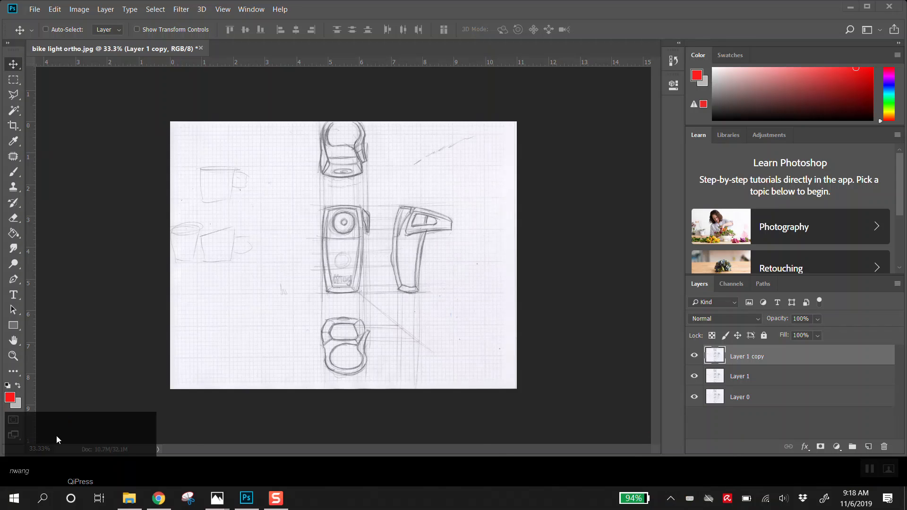
Return to the sketch document, delete the extra copy of Layer 1, and toggle the visibility of Layer 1.
key(alt)
click(305, 416)
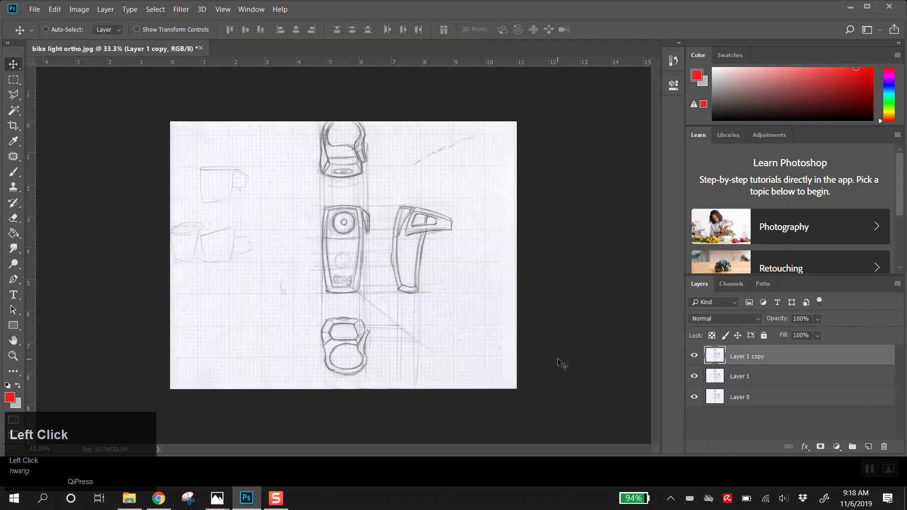
key(Delete)
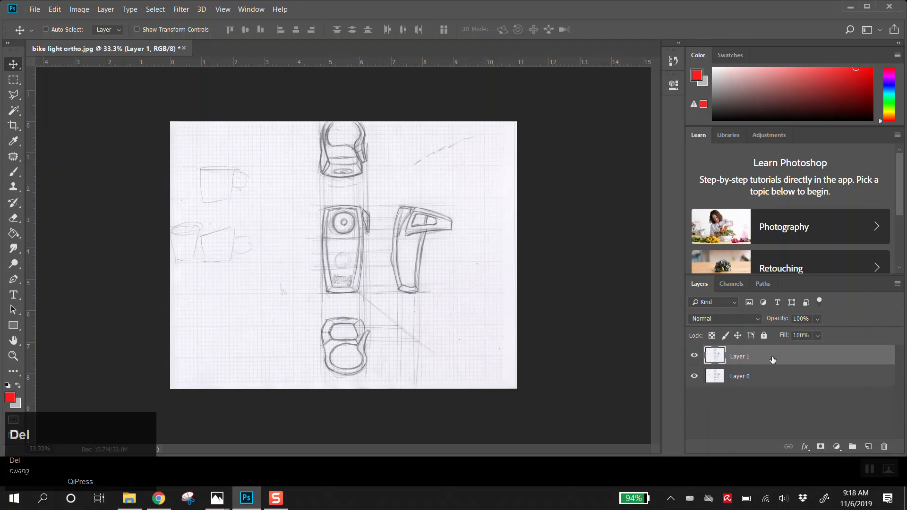
click(695, 358)
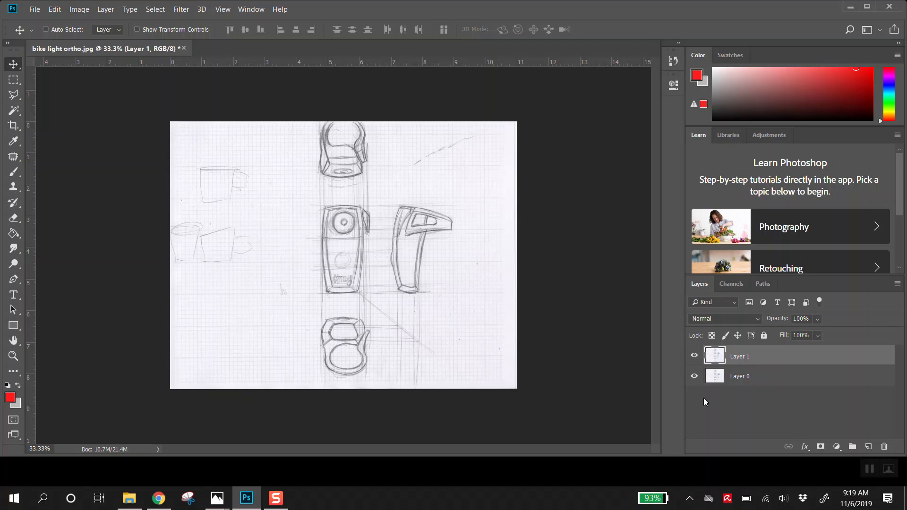
Open a Levels adjustment on Layer 1 and set the input black point to 35 and white point to 234.
click(88, 12)
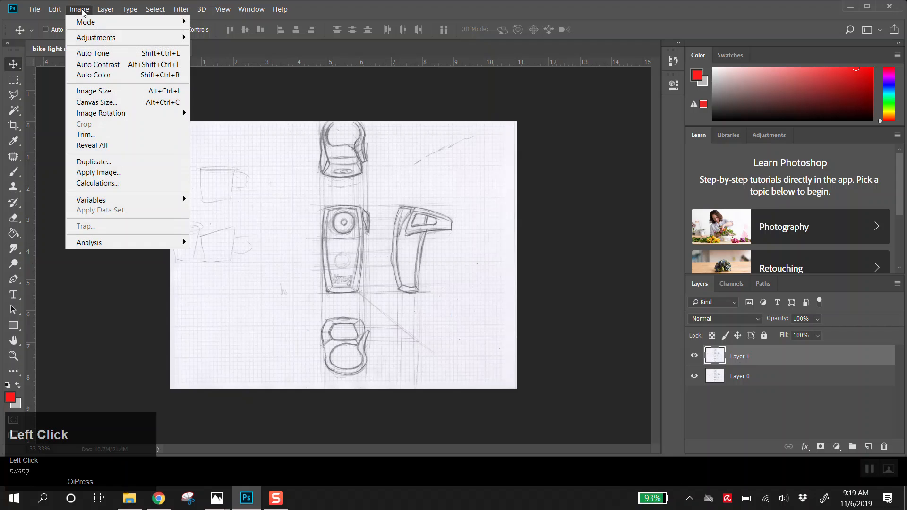
mouse_move(90, 37)
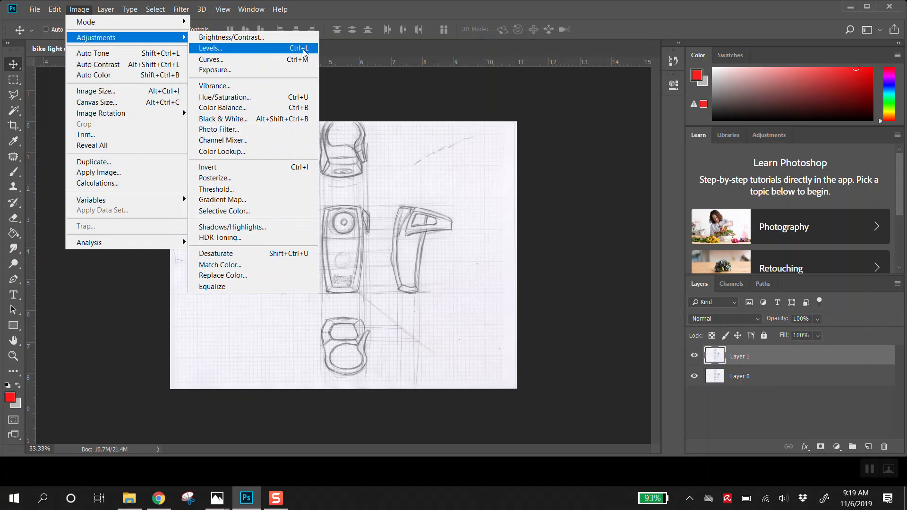
click(281, 49)
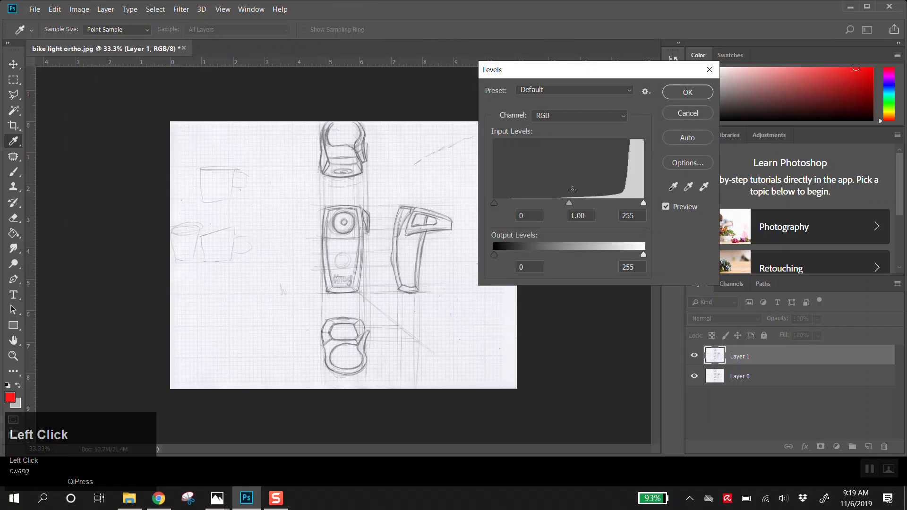
drag(561, 74, 613, 66)
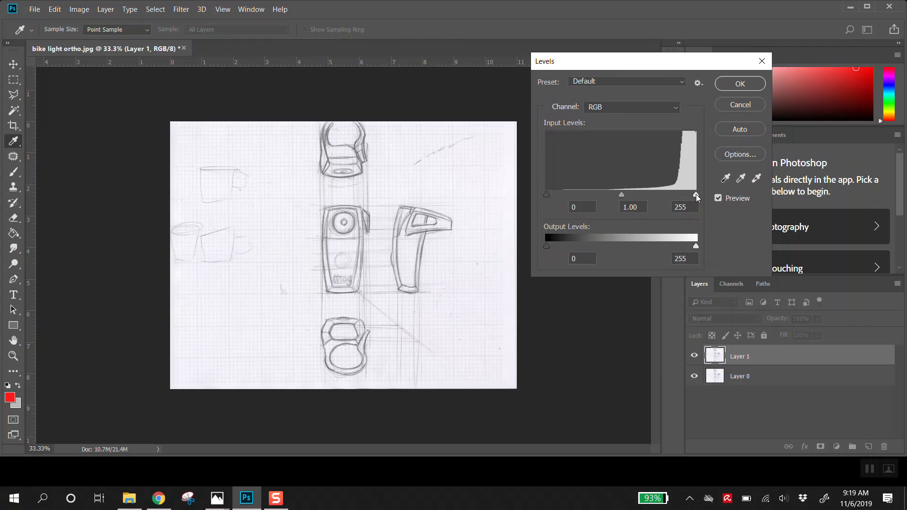
mouse_move(696, 195)
mouse_down()
mouse_move(667, 196)
mouse_move(733, 198)
mouse_move(684, 195)
mouse_up()
drag(547, 196, 568, 192)
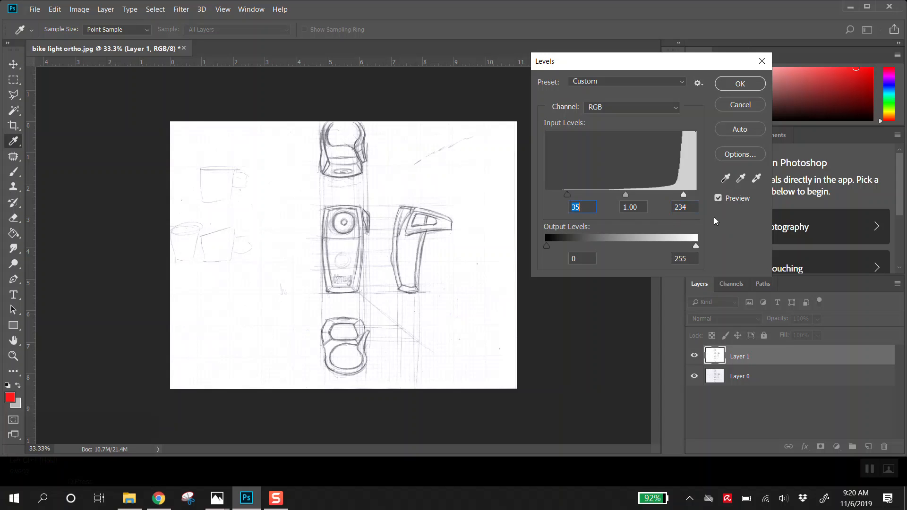
Try extreme Levels inputs with a white point of 156 and black point of 137, and undo the black point change.
drag(684, 196, 639, 194)
drag(568, 195, 629, 196)
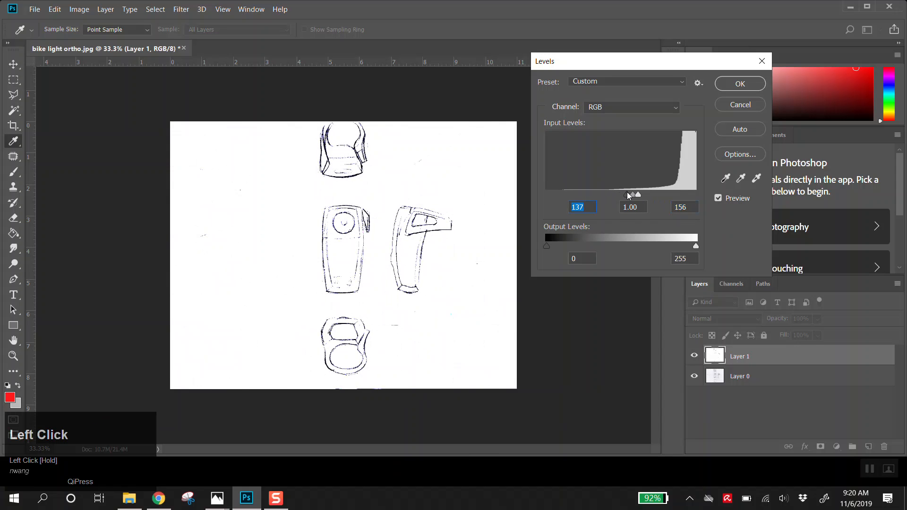
key(ctrl+z)
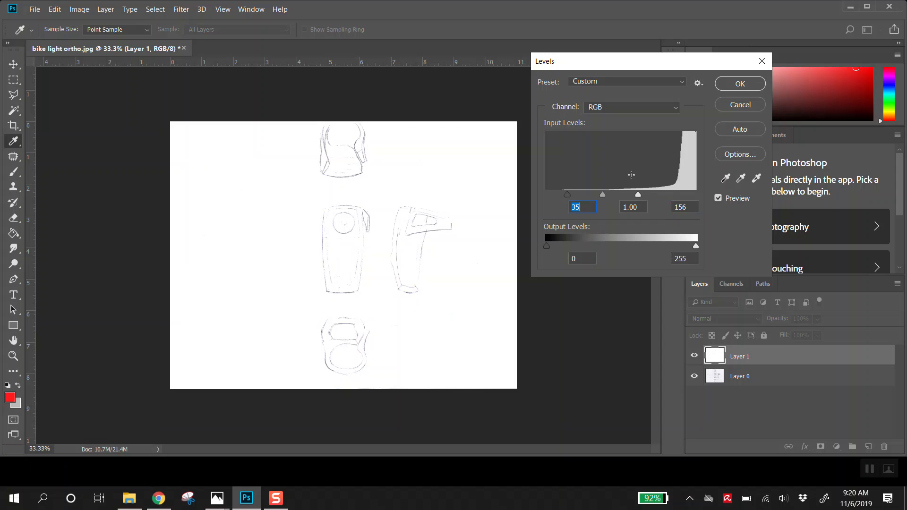
Try Levels inputs of 58 for black, 1.35 for midtones and 216 for white, and cancel the adjustment.
drag(639, 193, 680, 191)
mouse_move(623, 195)
mouse_down()
mouse_move(634, 194)
mouse_move(574, 196)
mouse_move(582, 197)
mouse_up()
drag(679, 193, 674, 195)
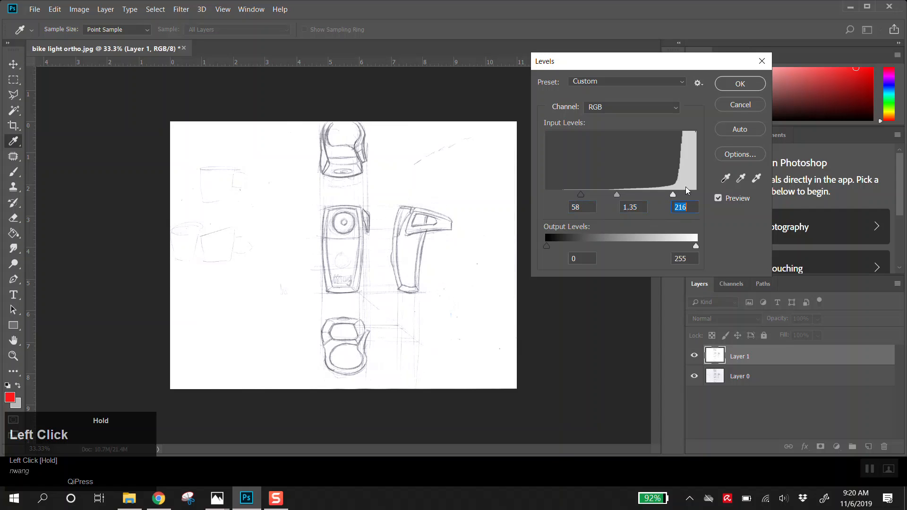
click(734, 105)
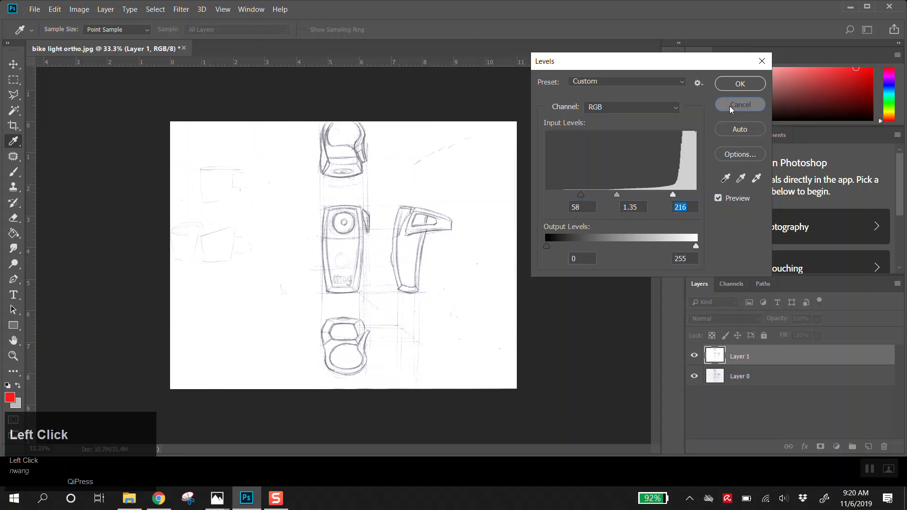
Reopen Levels on Layer 1 and sample two blank paper areas of the sketch as the white point.
key(ctrl+l)
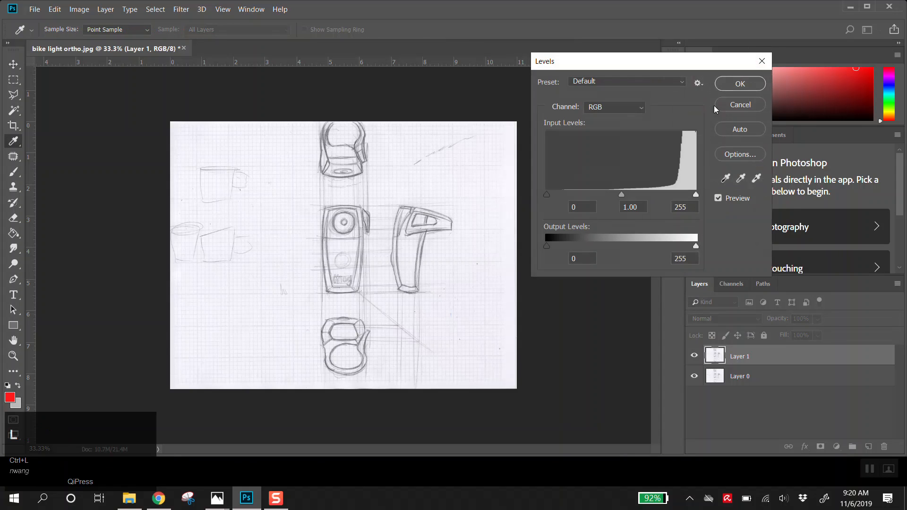
click(756, 179)
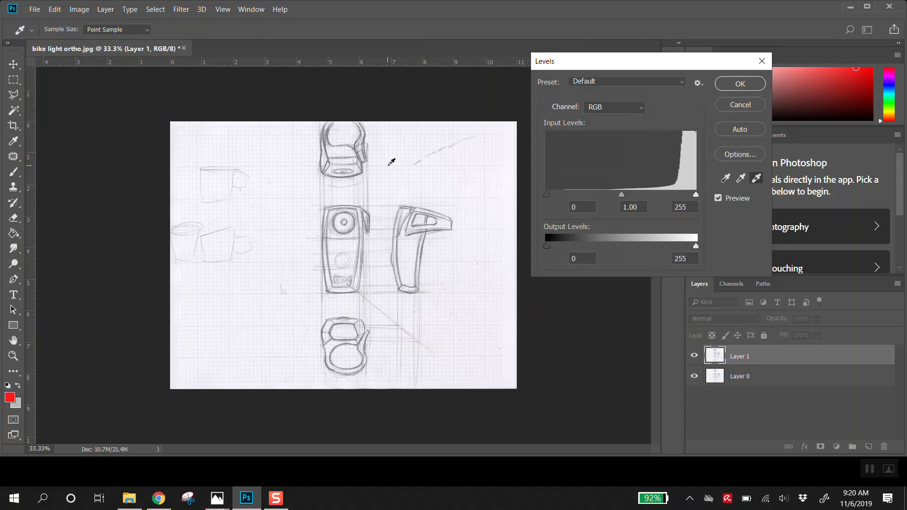
click(389, 165)
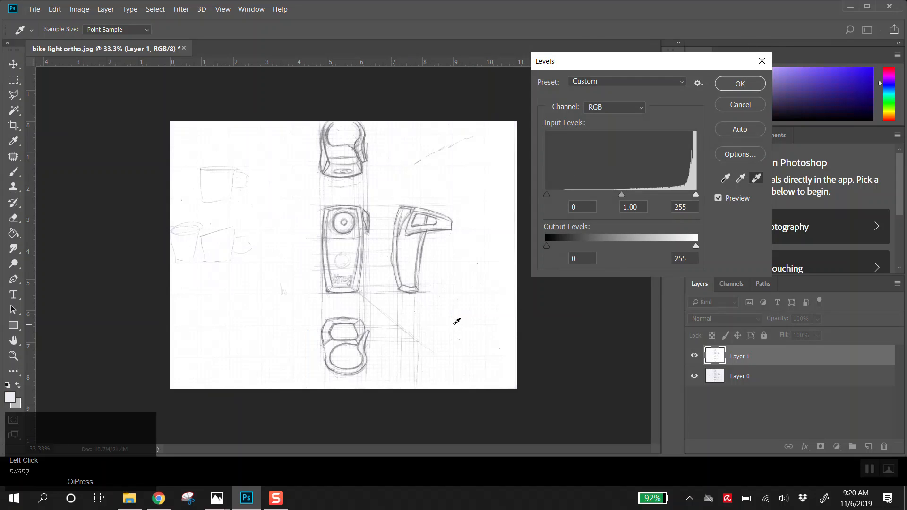
click(456, 322)
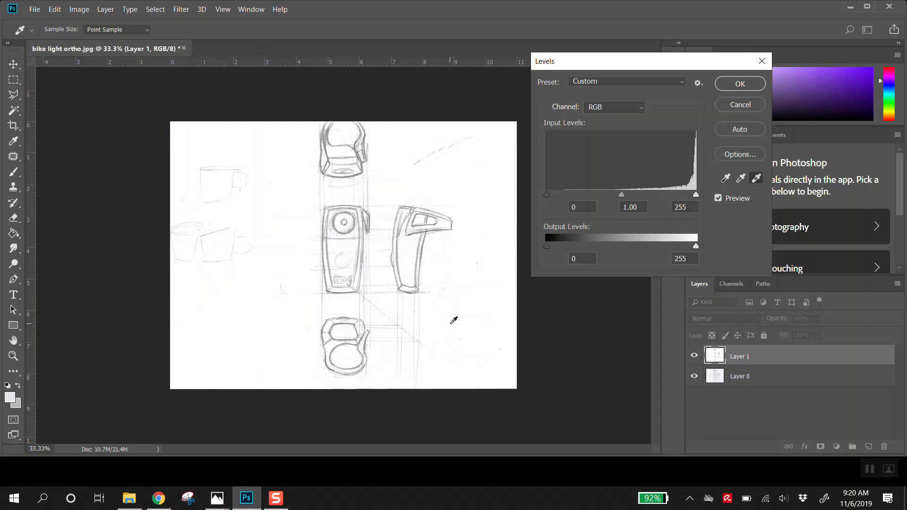
Sample a dark outline of the front view as the black point, lighten the midtones slightly, and cancel Levels.
click(726, 182)
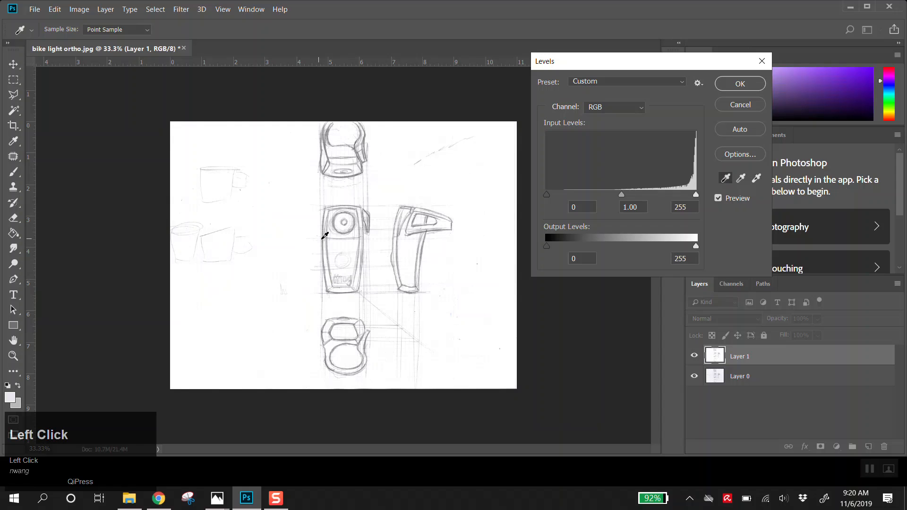
click(326, 235)
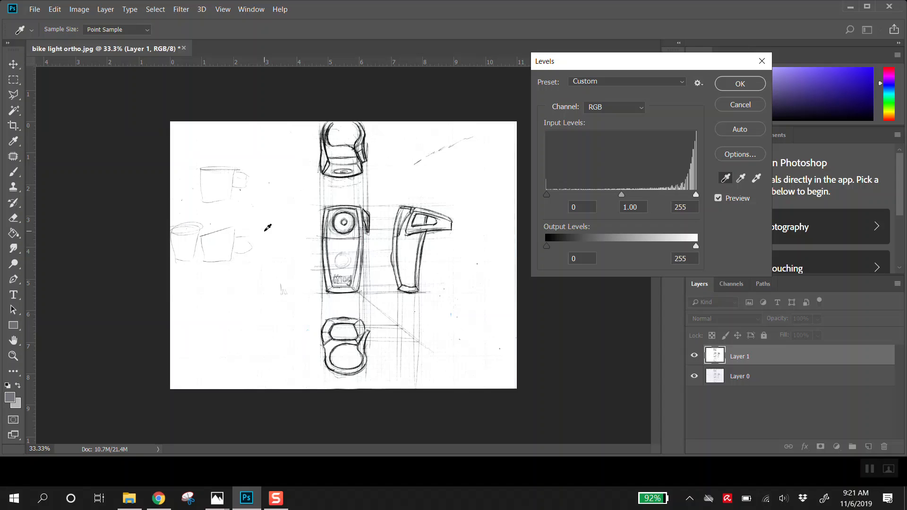
mouse_move(623, 194)
mouse_down()
mouse_move(637, 192)
mouse_move(602, 194)
mouse_move(634, 195)
mouse_move(616, 196)
mouse_up()
click(728, 104)
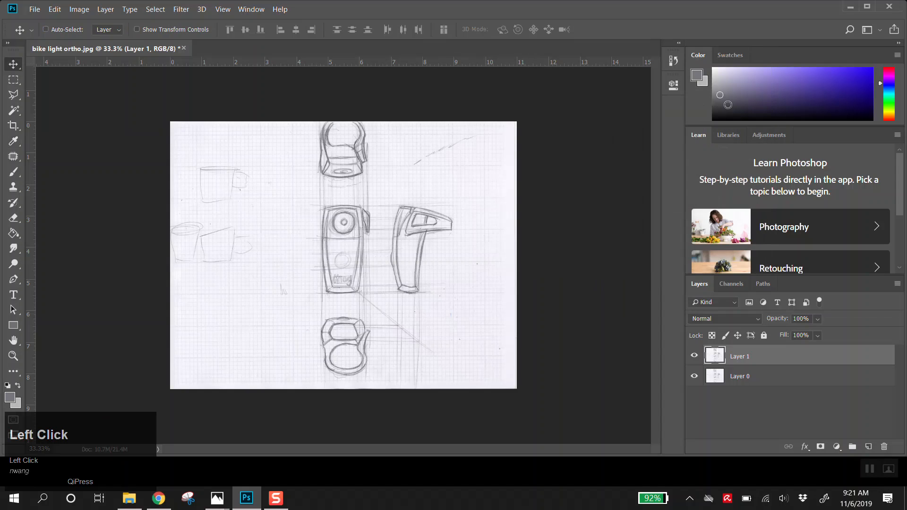
Try Levels on Layer 1 with an input black point of 25 and white point of 228, and cancel it.
key(ctrl+l)
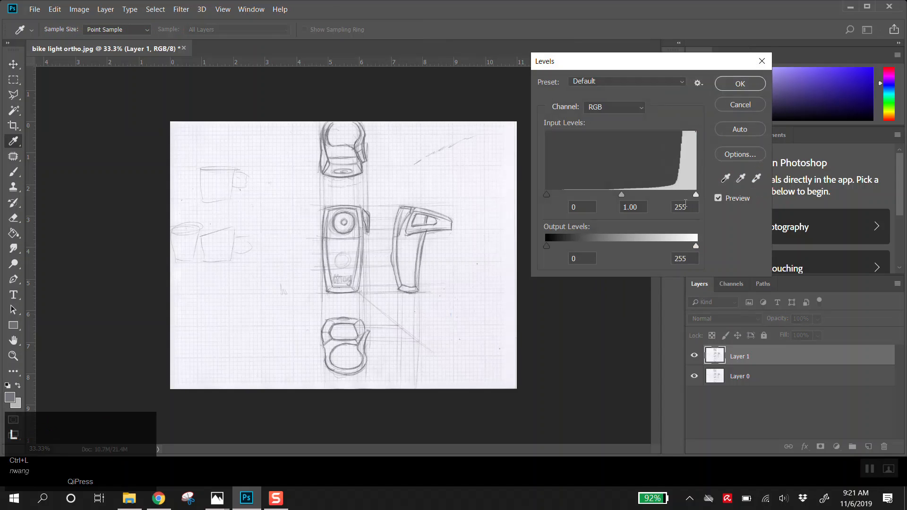
drag(696, 195, 681, 197)
drag(546, 195, 562, 193)
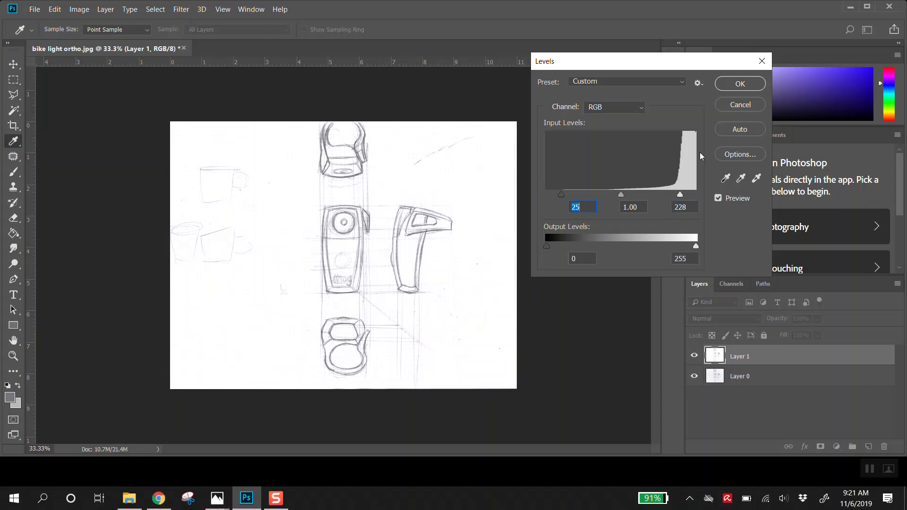
click(741, 105)
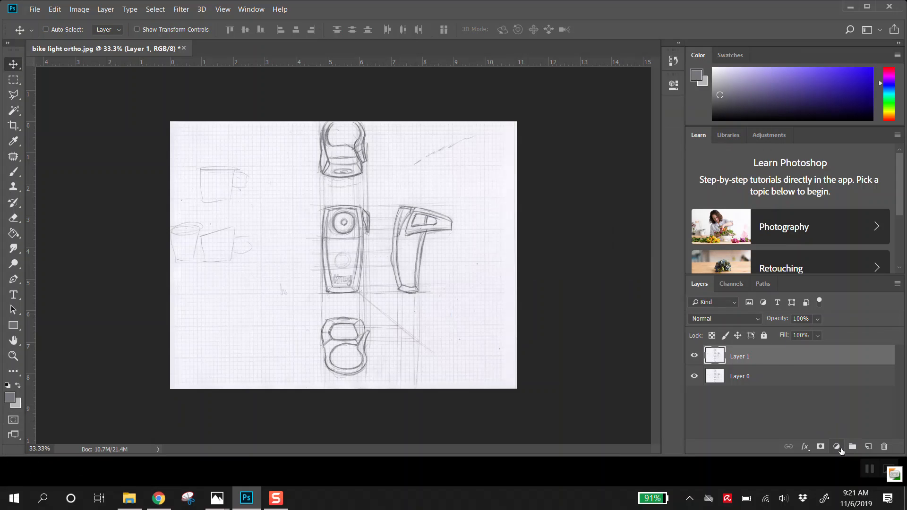
Add a Levels adjustment layer above Layer 1 with an input white point of 231 and black point of 39.
click(837, 448)
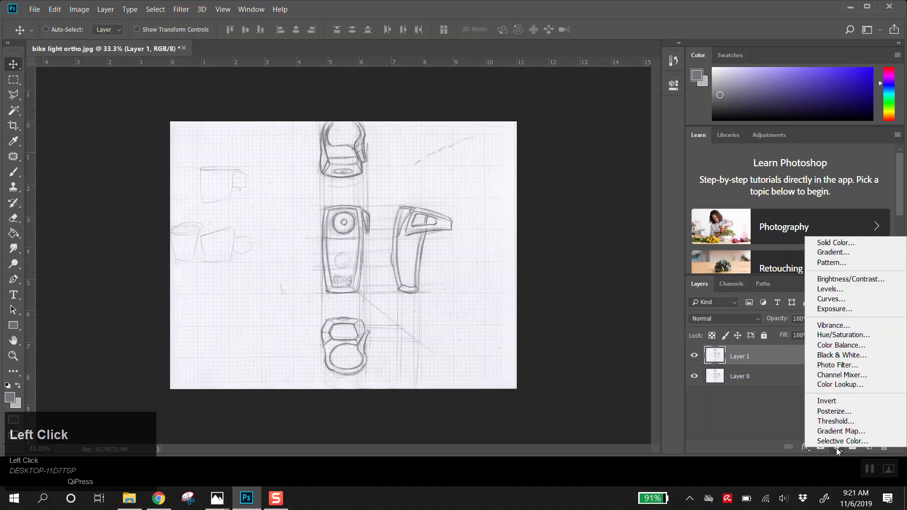
click(828, 289)
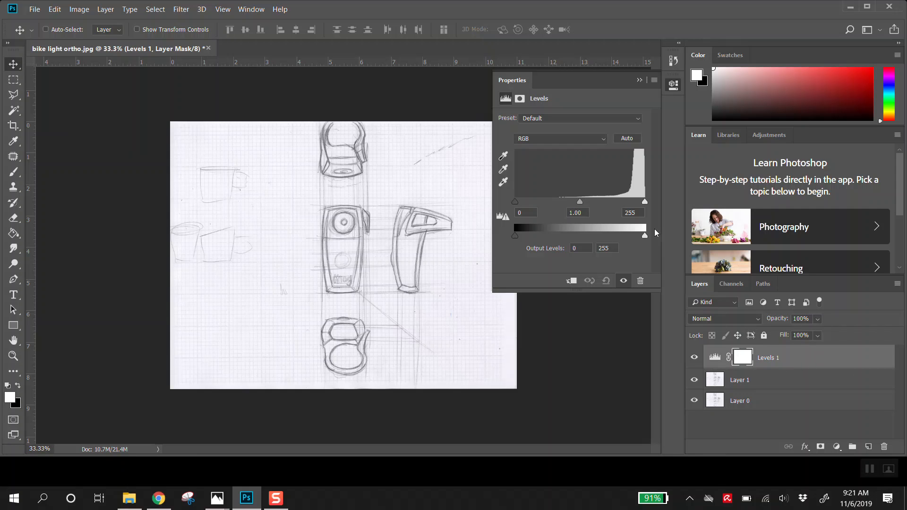
mouse_move(645, 202)
mouse_down()
mouse_move(625, 203)
mouse_move(632, 202)
mouse_up()
drag(515, 201, 535, 201)
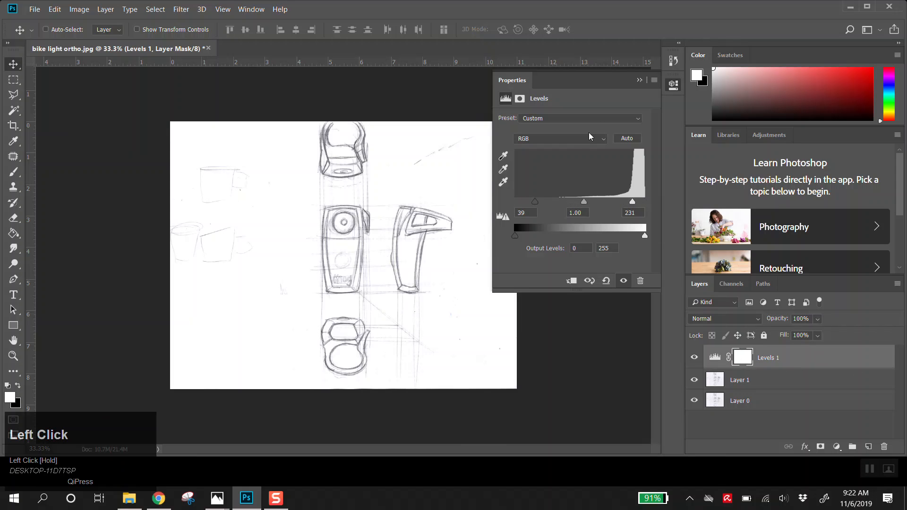
Compare the sketch with the Levels 1 adjustment layer shown and hidden, also toggling Layer 1's visibility.
click(640, 80)
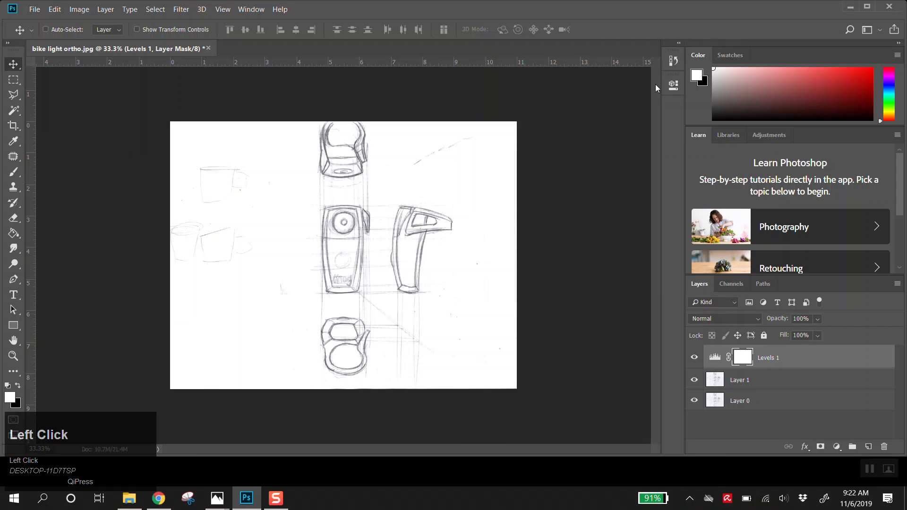
click(694, 358)
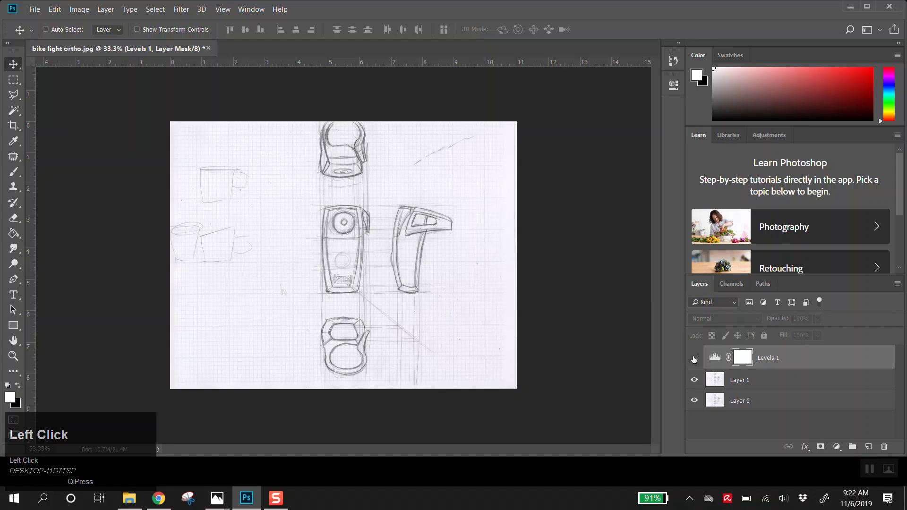
click(695, 359)
click(694, 358)
click(694, 359)
click(695, 359)
click(693, 380)
click(694, 357)
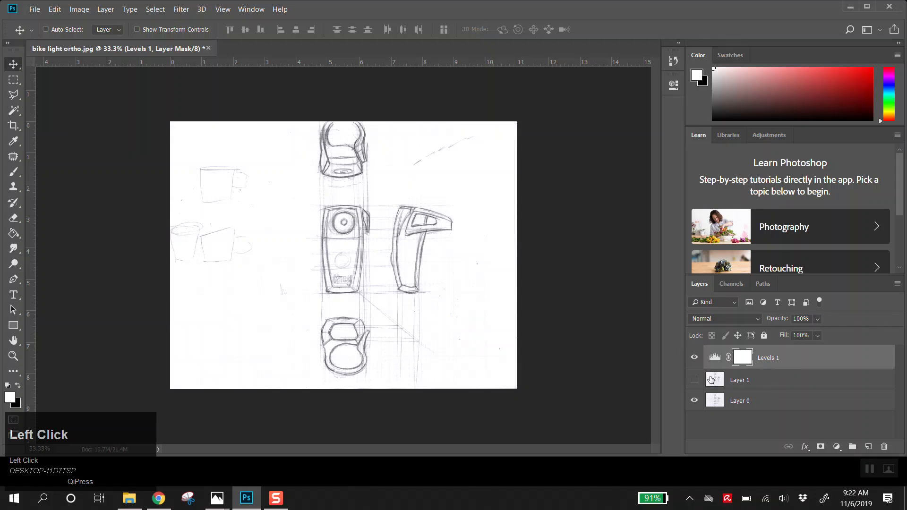
click(695, 358)
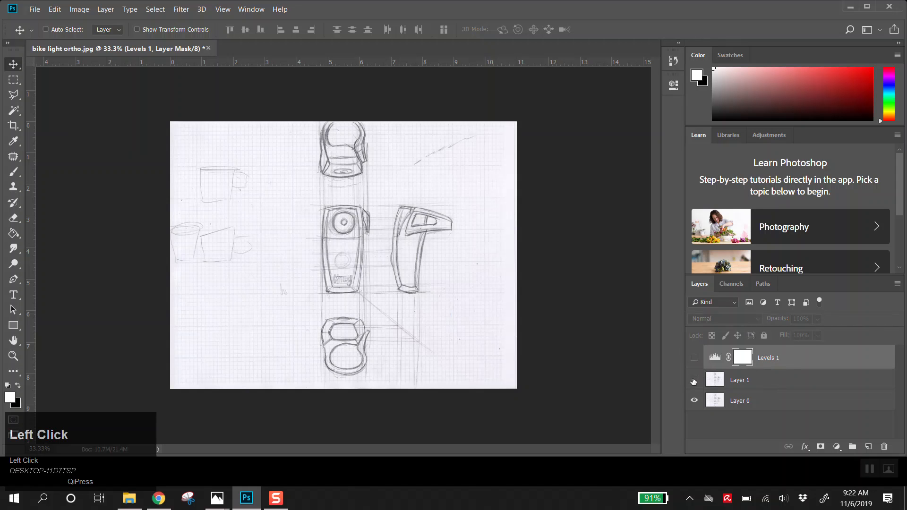
Make the Levels 1 adjustment layer visible and delete it.
click(748, 388)
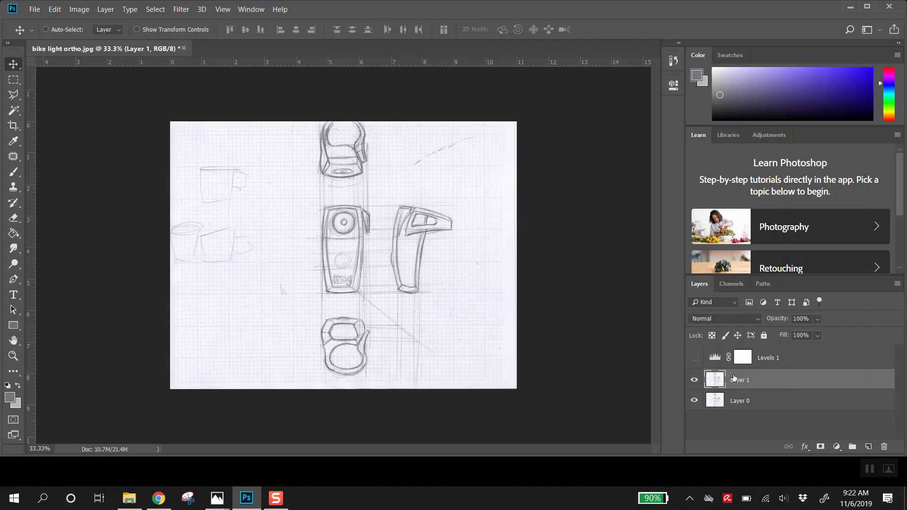
click(694, 357)
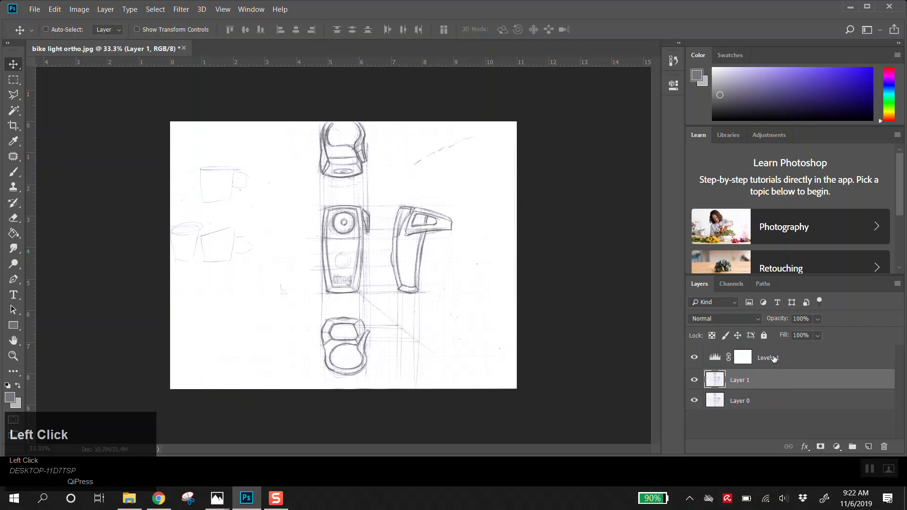
click(774, 359)
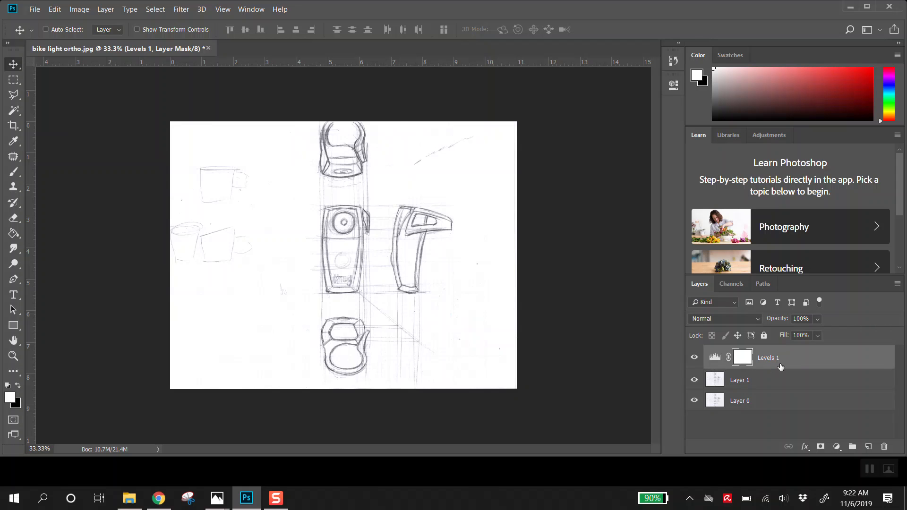
key(Delete)
key(ctrl+l)
mouse_move(696, 195)
mouse_down()
mouse_move(681, 200)
mouse_move(691, 196)
mouse_up()
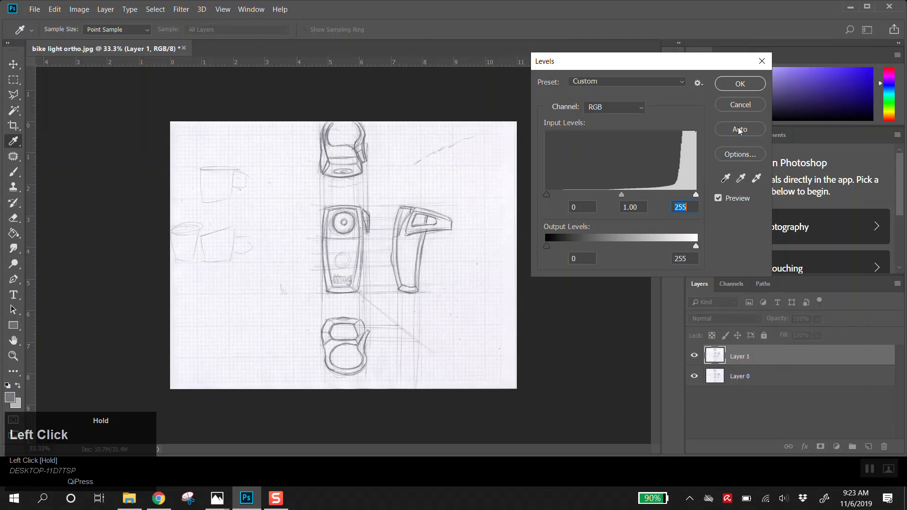
click(740, 104)
Try Levels on Layer 1 with an input black point of 37, white point of 221 and adjusted midtones, and undo it.
key(ctrl+l)
drag(697, 198, 681, 197)
drag(548, 193, 569, 194)
drag(681, 194, 626, 193)
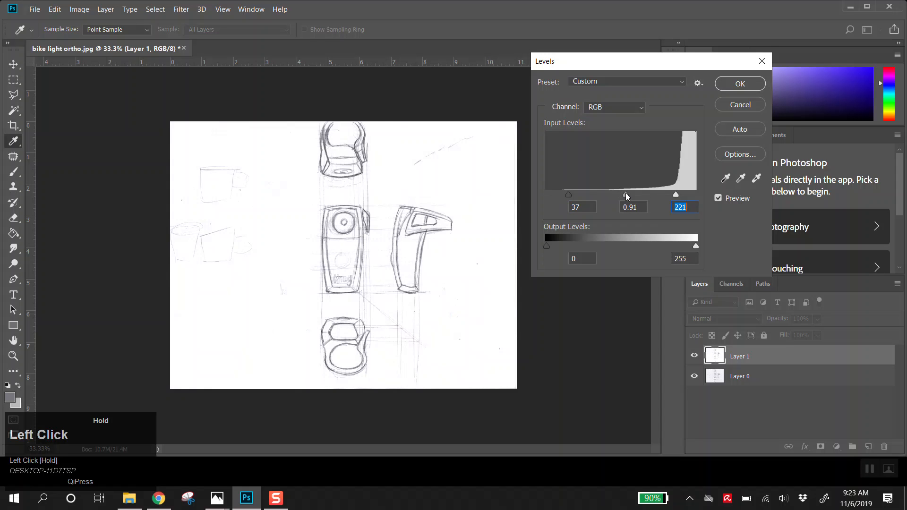
drag(622, 193, 620, 196)
click(740, 84)
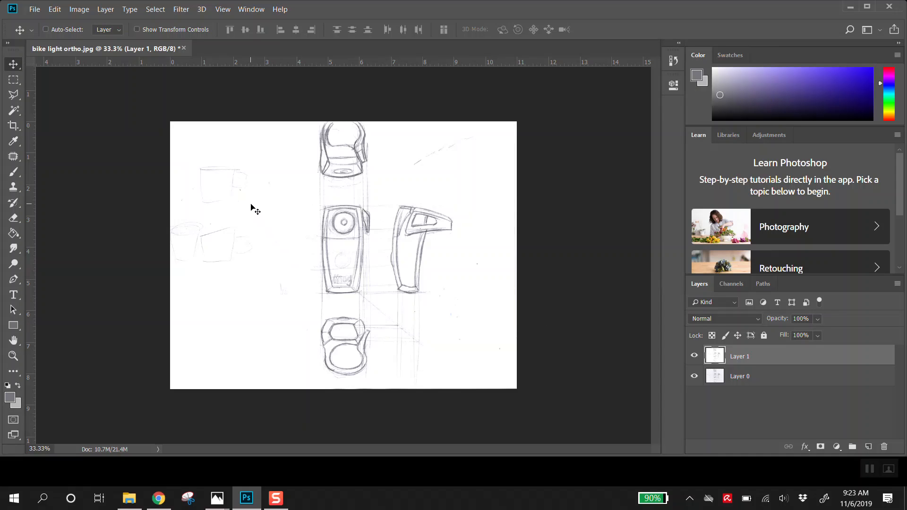
key(ctrl)
key(ctrl+z)
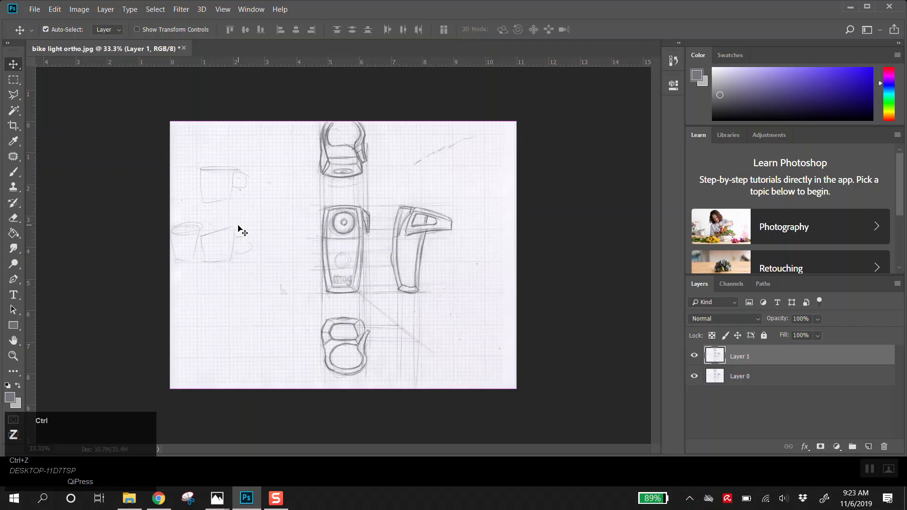
key(ctrl+l)
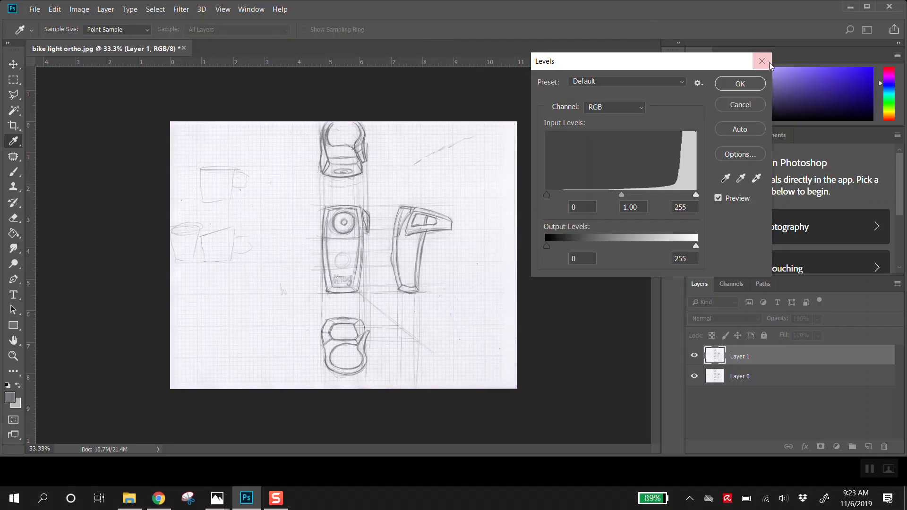
click(741, 106)
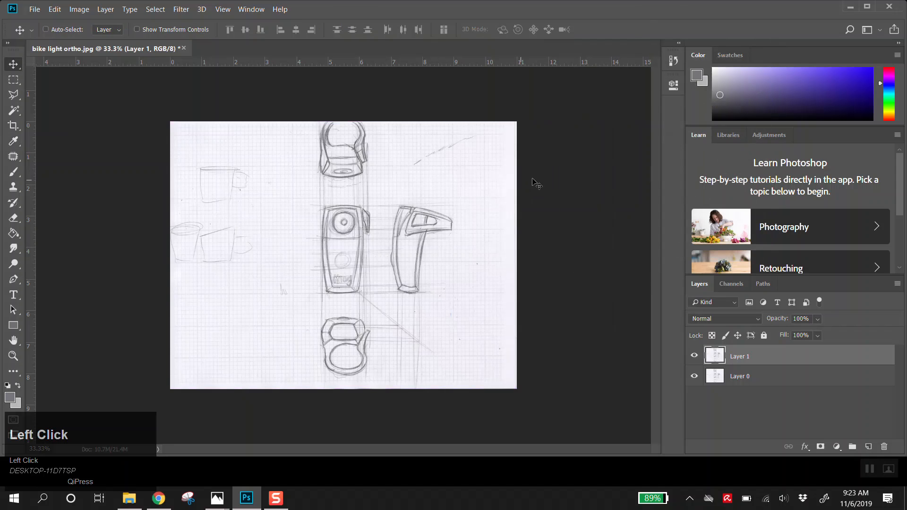
Open the document's history list and extend it to show all recorded states.
click(671, 60)
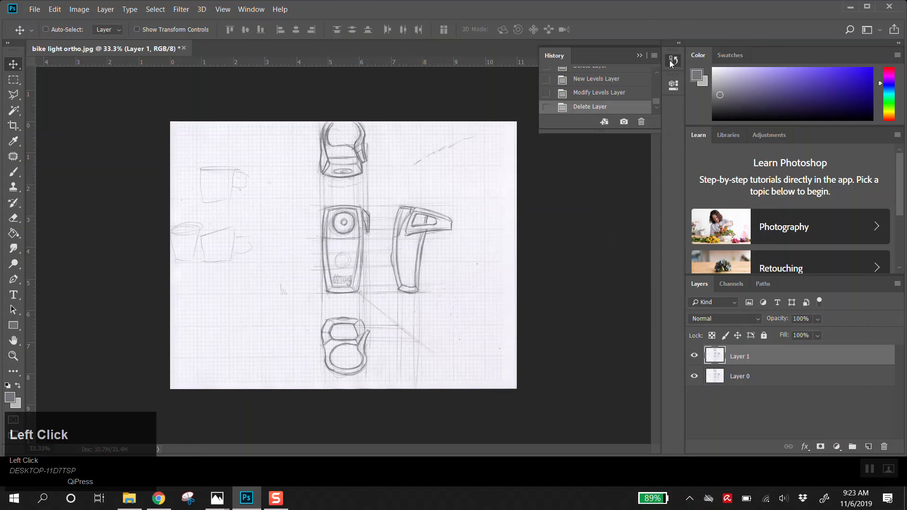
drag(600, 134, 592, 320)
click(640, 57)
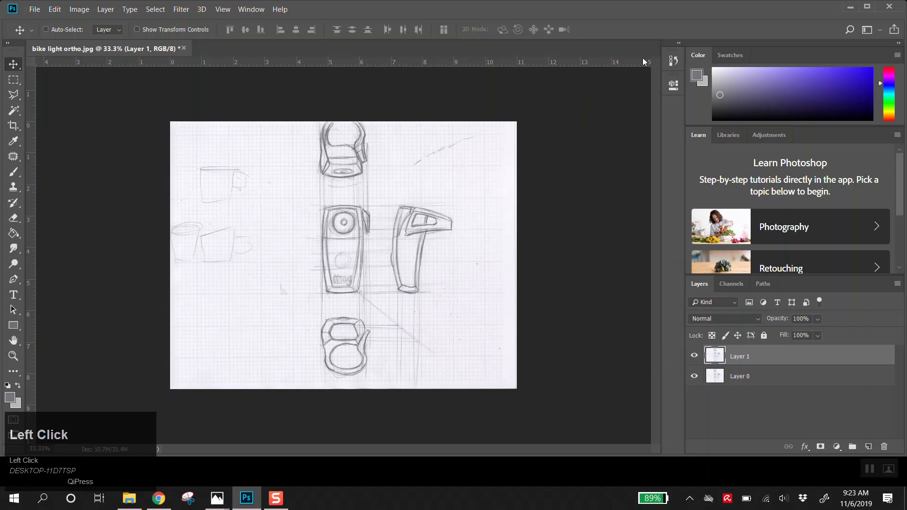
click(676, 62)
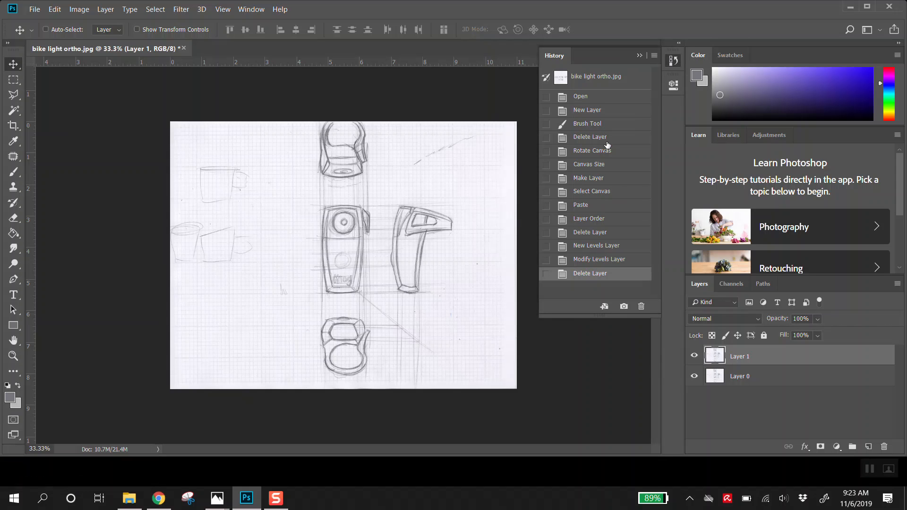
Repeatedly redo and undo the Levels change on Layer 1 while watching the history list.
key(ctrl+z)
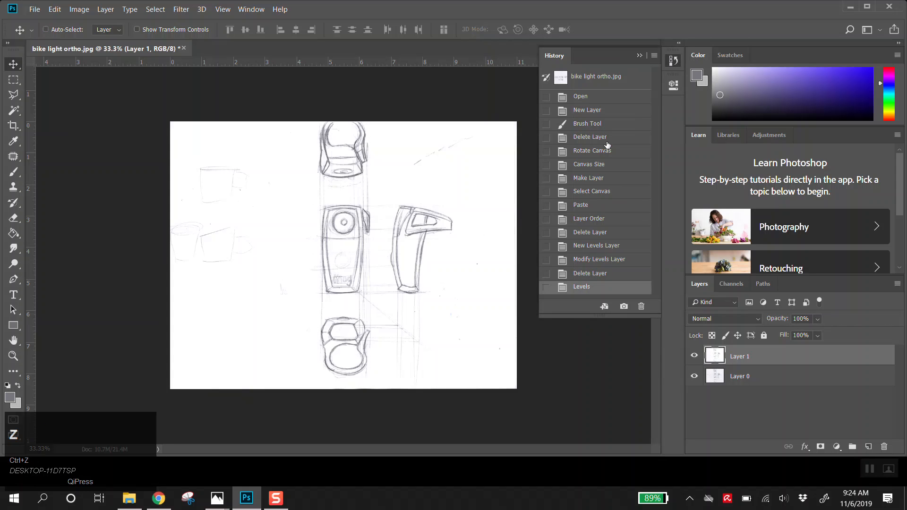
key(ctrl)
key(ctrl+z)
key(ctrl+z)
key(ctrl+z)
key(ctrl+z)
key(ctrl+z)
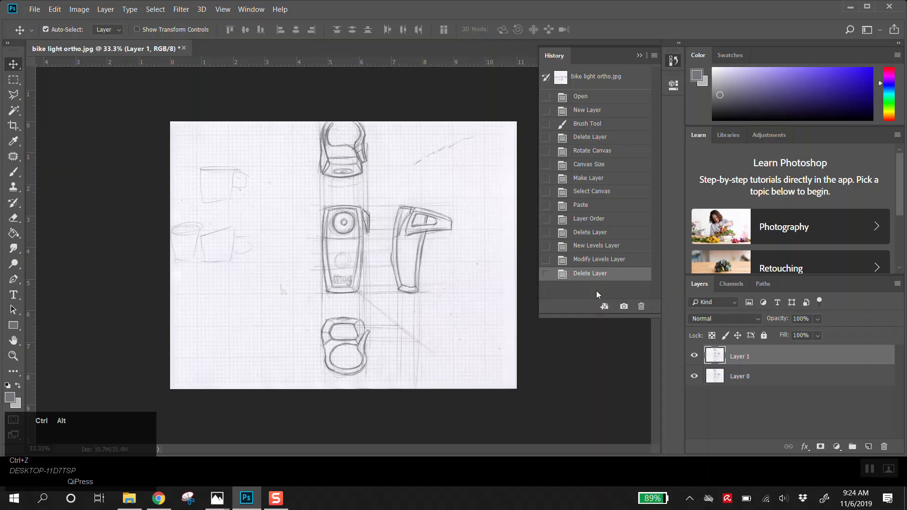
Step back through the history to the Canvas Size state, restore the latest Delete Layer state, and close the history.
key(ctrl+alt+z)
key(ctrl+alt+z)
key(ctrl+alt+z)
key(ctrl+alt+z)
key(ctrl+alt+z)
key(ctrl+alt+z)
key(ctrl+alt+z)
key(ctrl+alt+z)
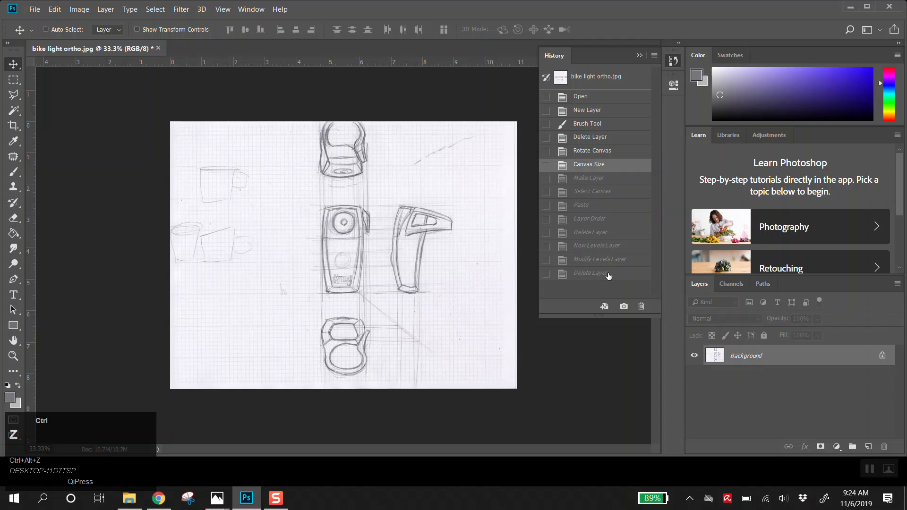
ctrl+click(608, 276)
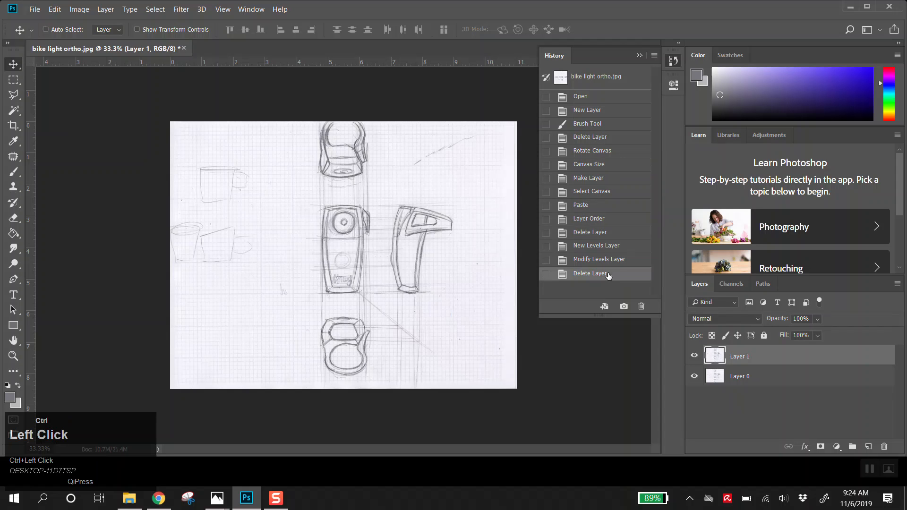
key(ctrl+z)
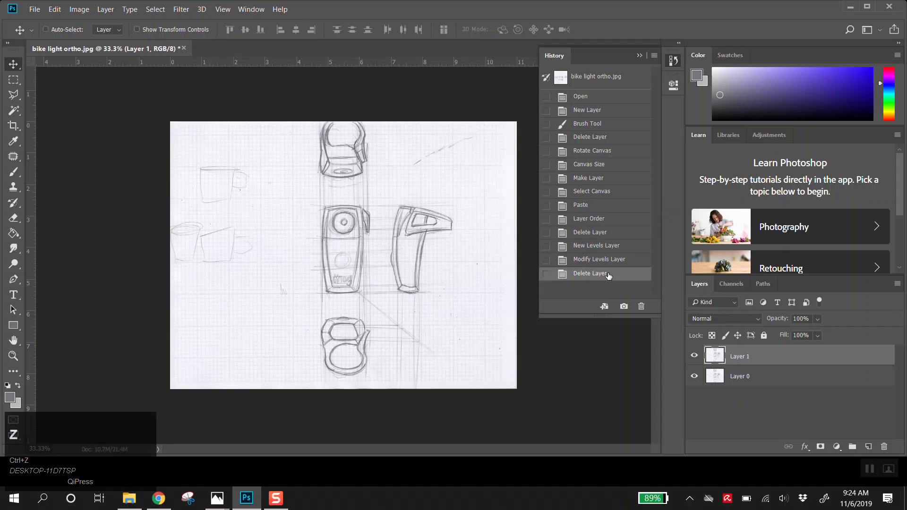
click(641, 57)
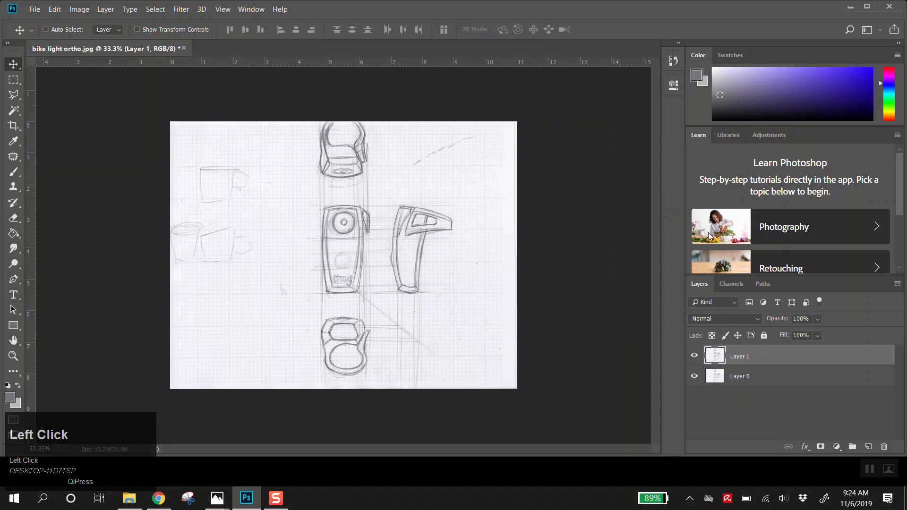
Apply Levels to Layer 1, lowering the input white point to clear the paper grid and raising the black point to darken the lines.
key(ctrl+l)
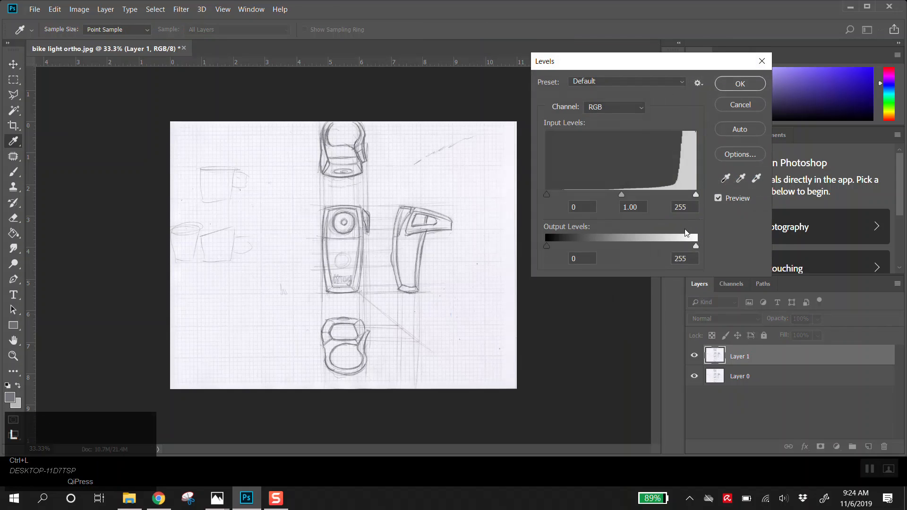
drag(695, 194, 678, 195)
drag(546, 194, 564, 191)
click(730, 83)
Duplicate Layer 0 above Layer 1 and apply Levels to the copy with input black 73 and midtones about 1.31.
key(v)
click(756, 376)
drag(756, 376, 745, 351)
key(ctrl+l)
drag(548, 194, 633, 199)
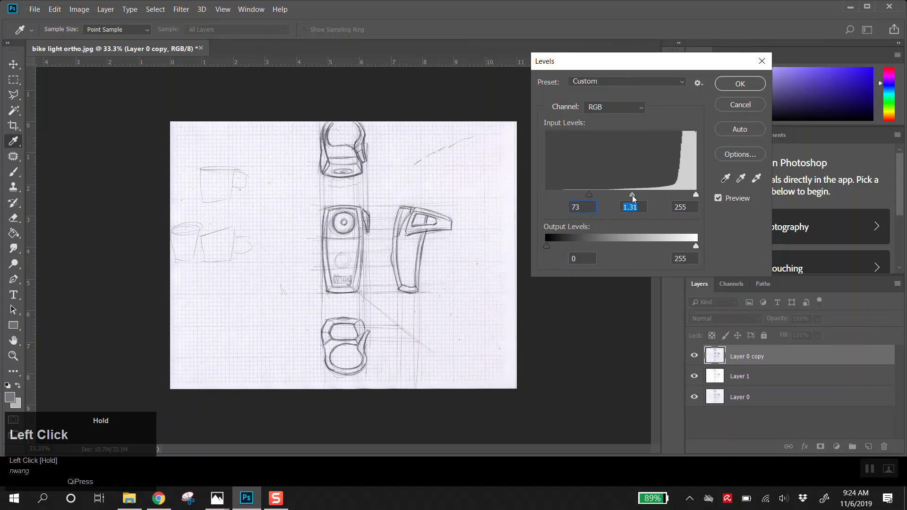
click(740, 83)
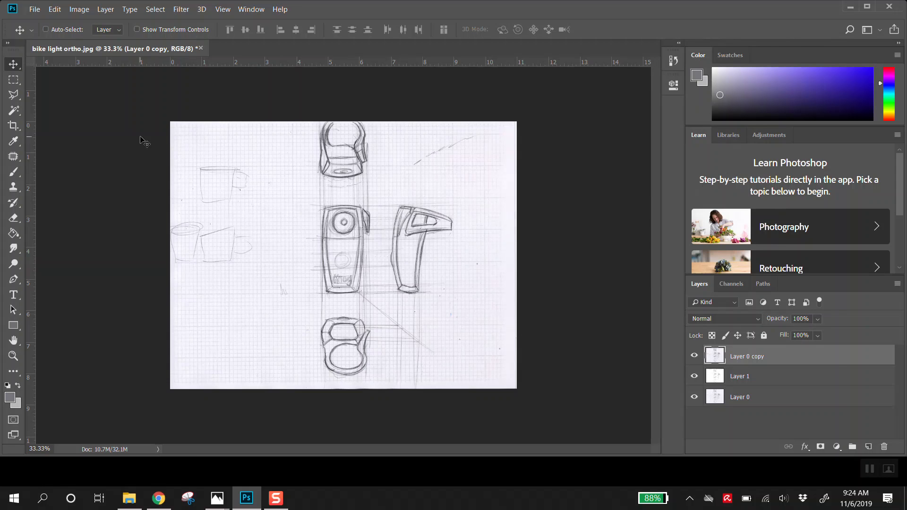
Add a new layer directly above Layer 1 and fill it with purple using the Paint Bucket.
click(17, 223)
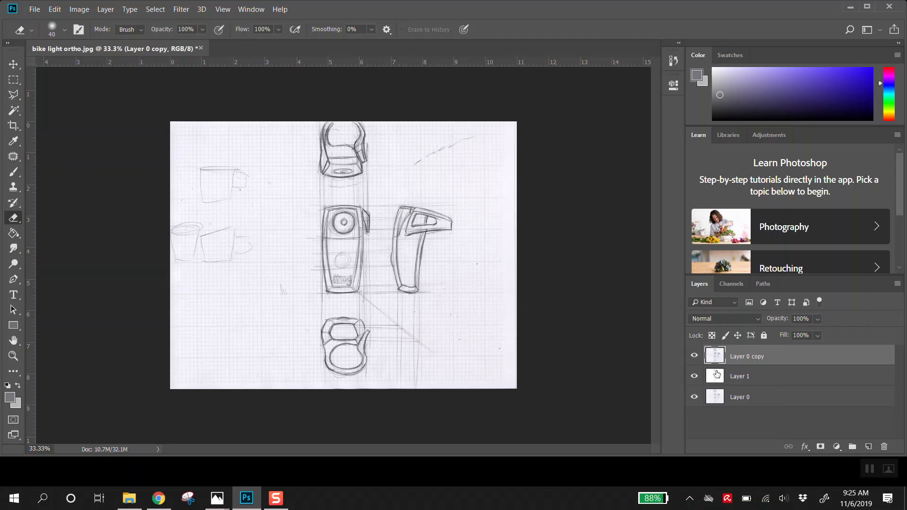
click(775, 382)
click(868, 447)
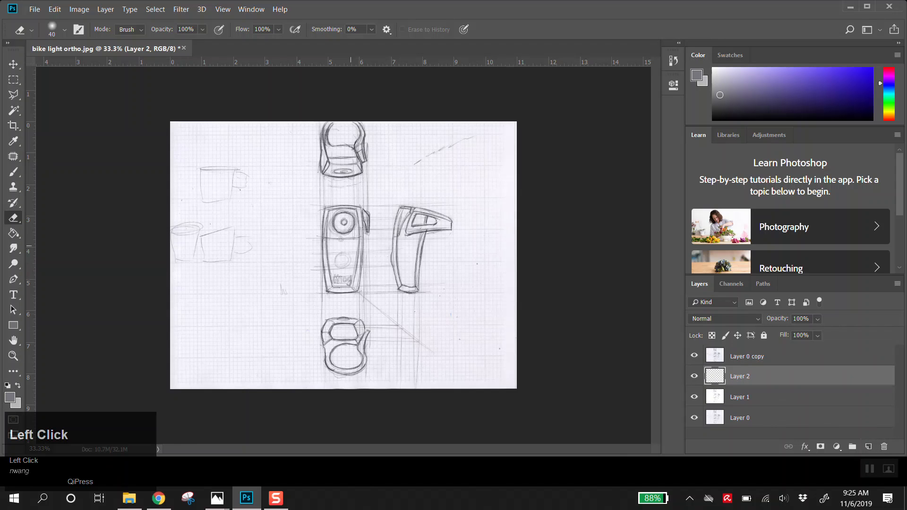
click(14, 233)
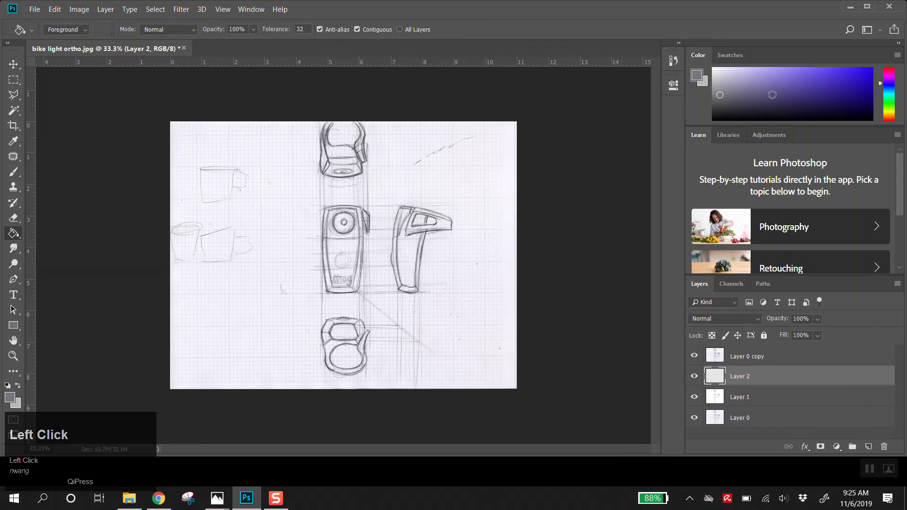
click(391, 230)
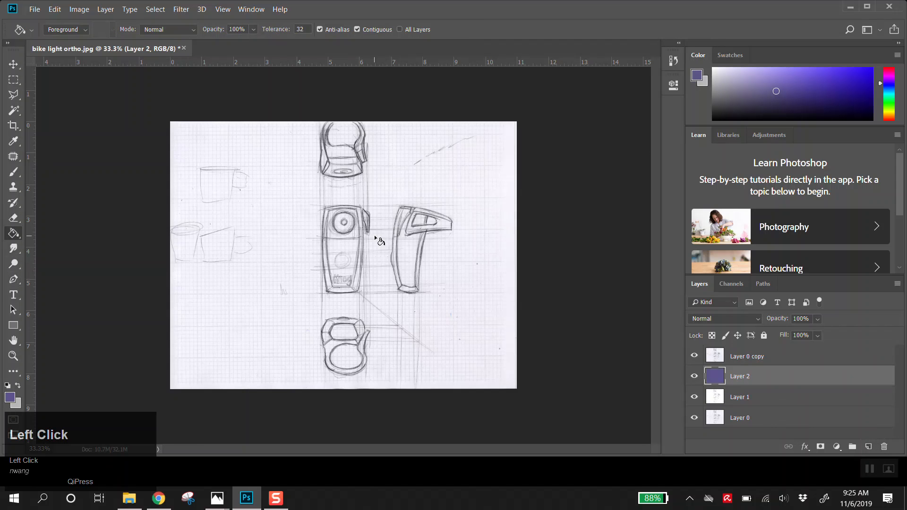
Erase the mug sketches on Layer 0 copy with a soft 700 px eraser.
click(750, 358)
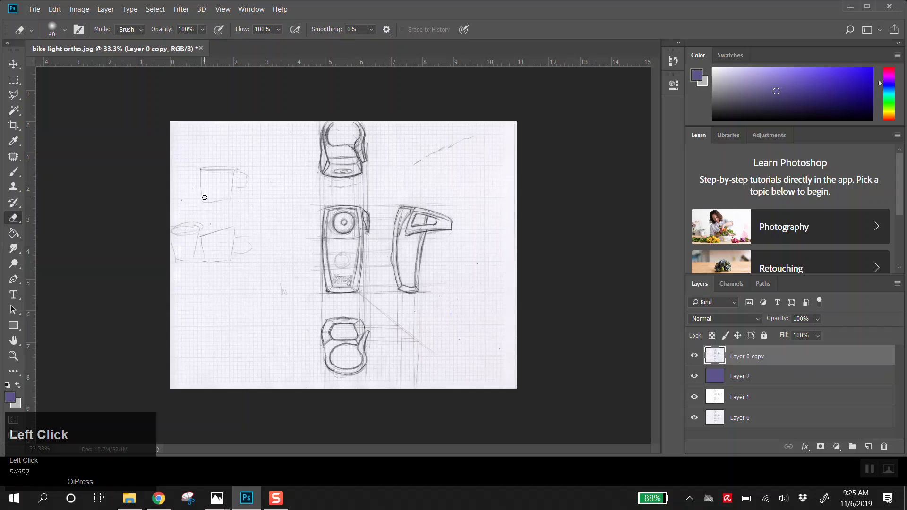
key(bracketright)
key(bracketright)
key(bracketright)
key(bracketright)
key(bracketright)
key(bracketright)
key(bracketright)
key(bracketright)
key(bracketright)
key(bracketright)
key(bracketright)
key(bracketright)
key(bracketright)
key(bracketright)
key(bracketright)
key(bracketright)
mouse_move(236, 180)
mouse_down()
mouse_move(214, 166)
mouse_move(184, 198)
mouse_move(203, 288)
mouse_up()
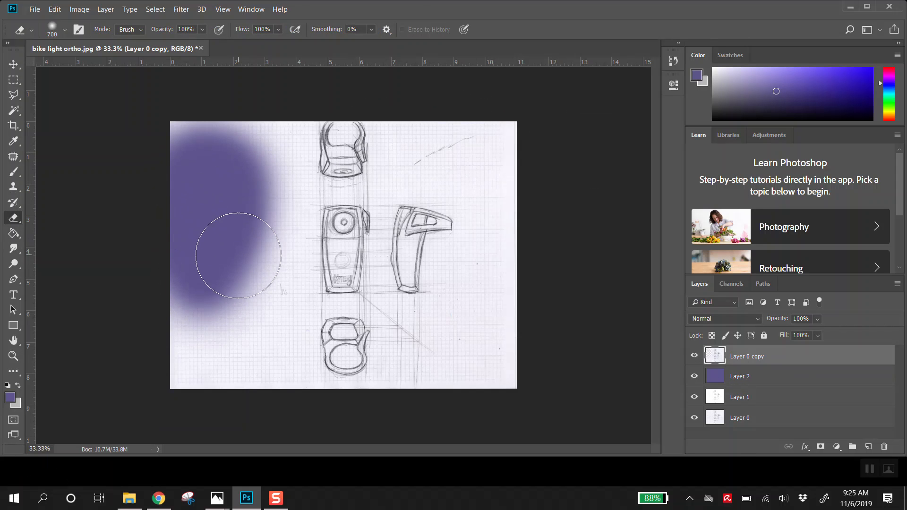
Hide Layer 2, Layer 1 and Layer 0, check the eraser's brush settings, and show Layer 2 again.
drag(694, 379, 694, 418)
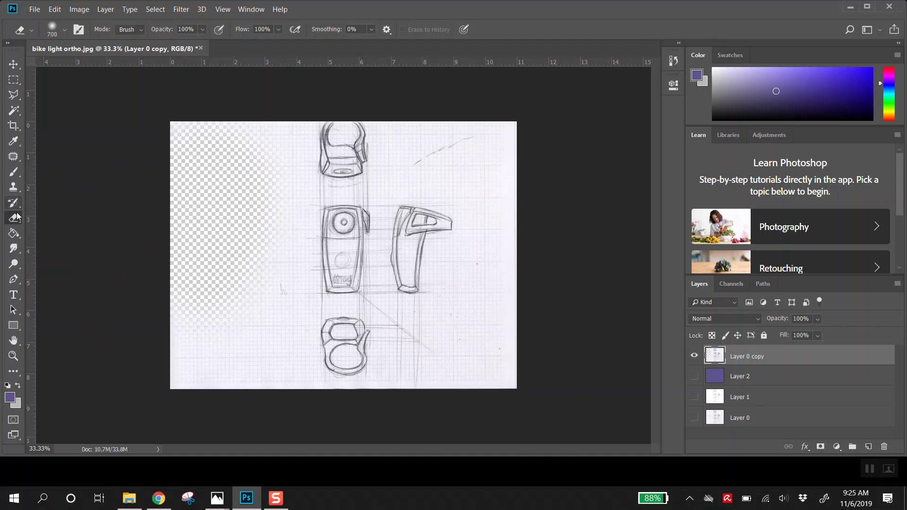
click(65, 31)
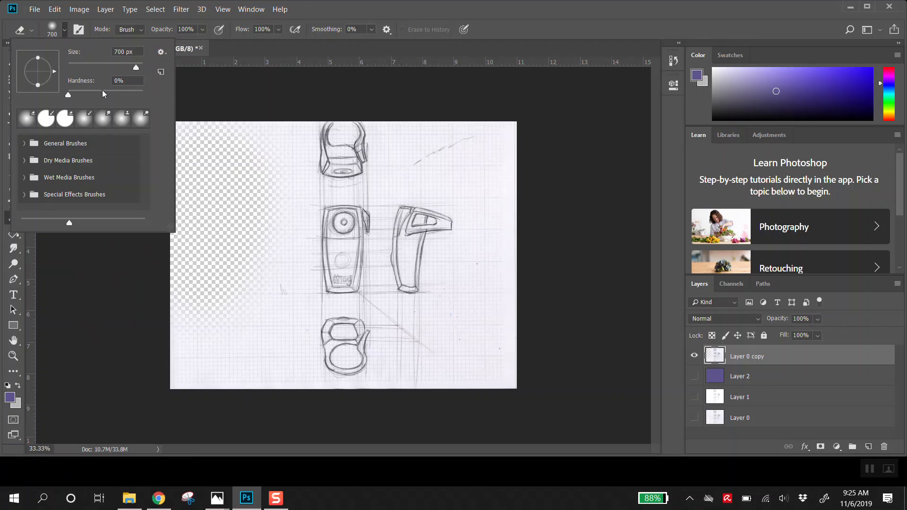
click(65, 31)
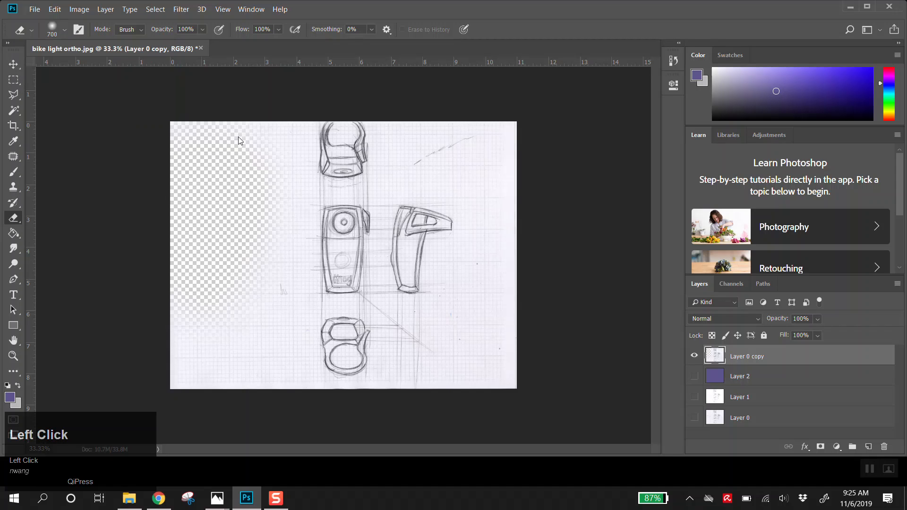
click(695, 377)
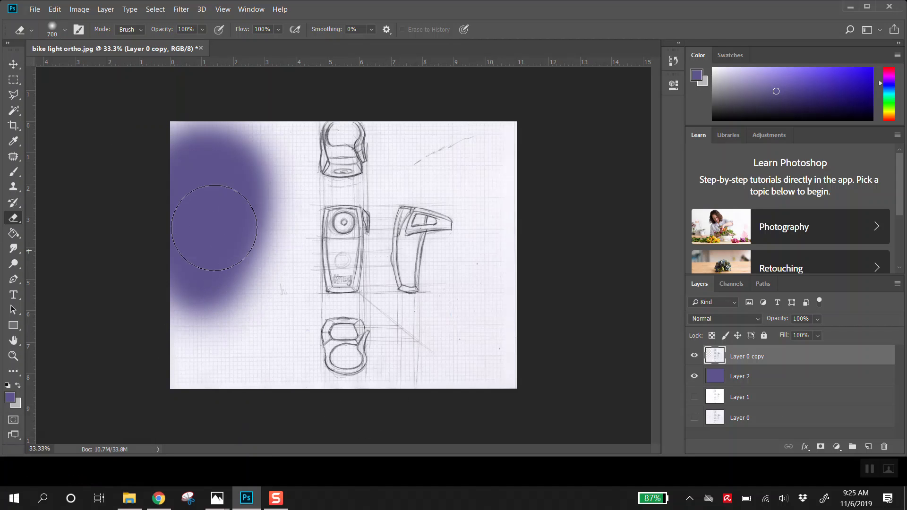
Change the eraser from a soft to a hard-edged brush by raising its hardness.
click(65, 30)
drag(73, 93, 165, 96)
click(66, 30)
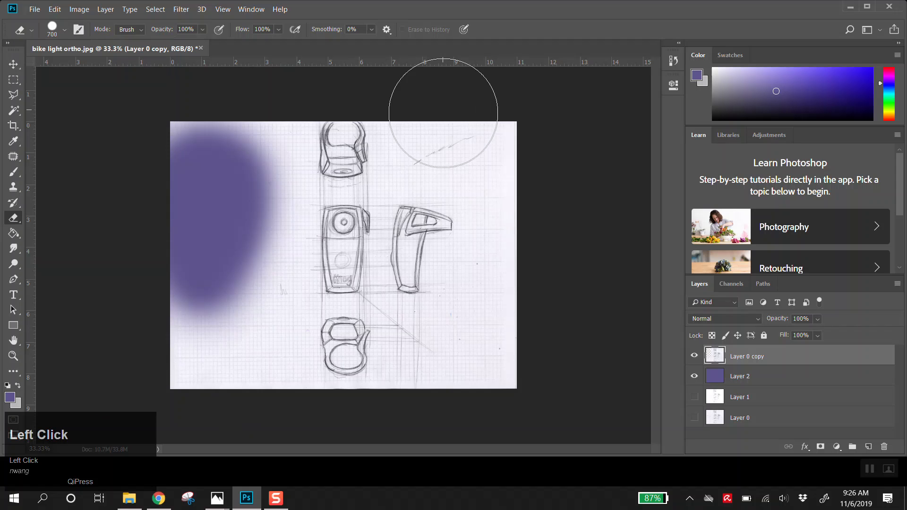
Reduce the eraser to 200 px and erase the dashed diagonal line beyond the top view on Layer 0 copy.
key(bracketleft)
key(bracketleft)
key(bracketleft)
key(bracketleft)
key(bracketleft)
key(bracketleft)
key(bracketleft)
key(bracketleft)
key(bracketleft)
click(424, 165)
drag(423, 165, 478, 133)
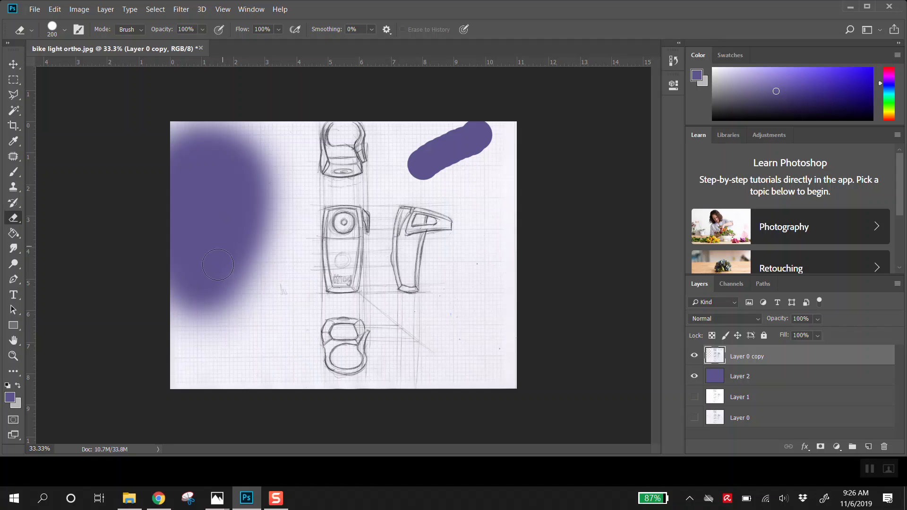
drag(236, 275, 244, 271)
click(12, 97)
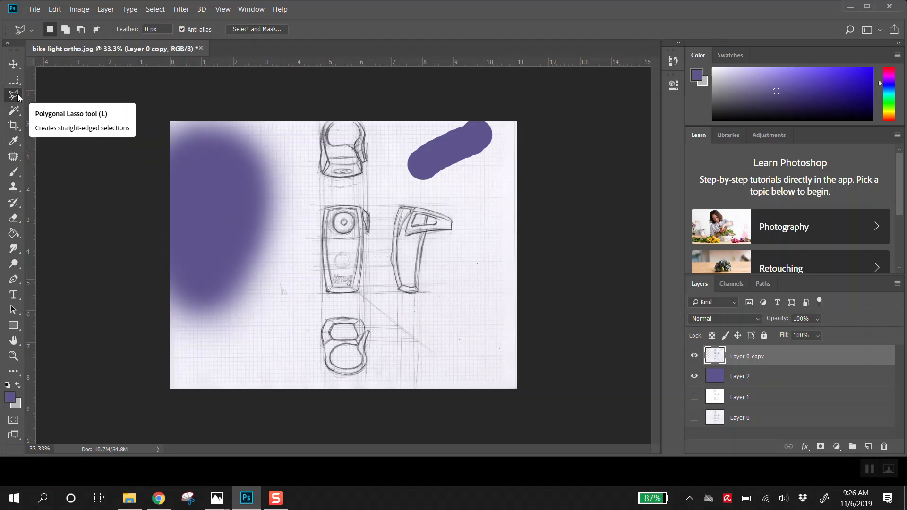
click(324, 116)
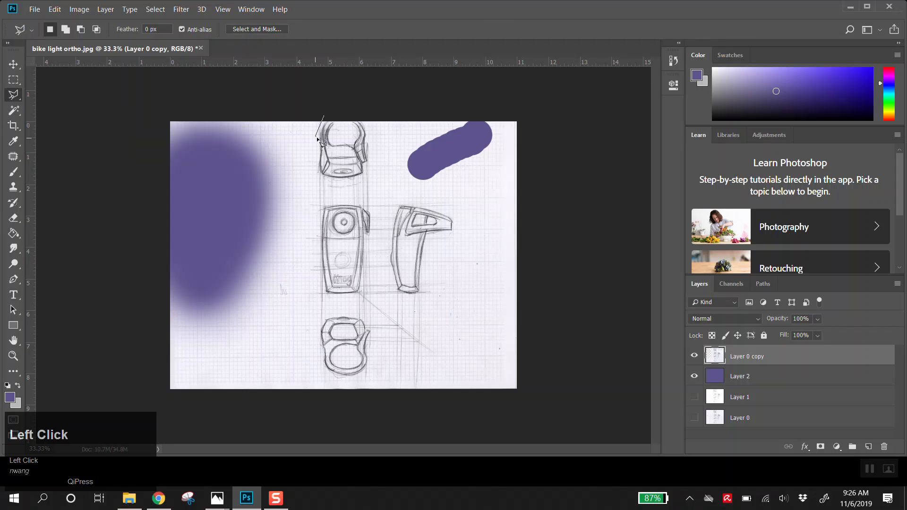
ctrl+click(321, 142)
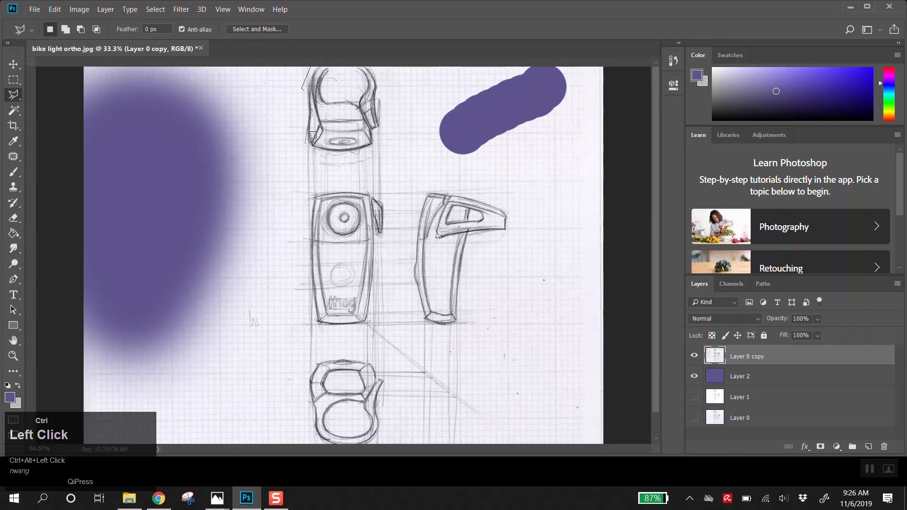
ctrl+alt+click(313, 135)
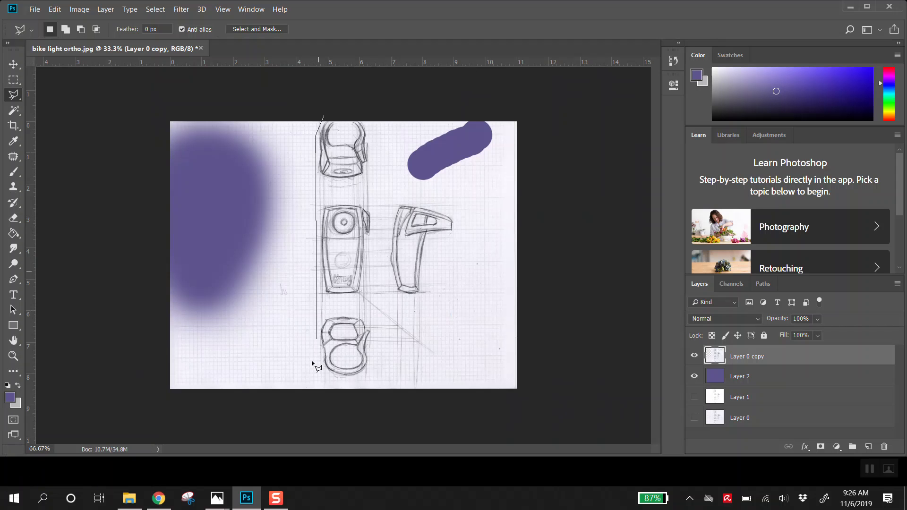
key(ctrl+Escape)
Examine the front and side views of the bike light up close, and return to the whole sheet.
key(ctrl+space)
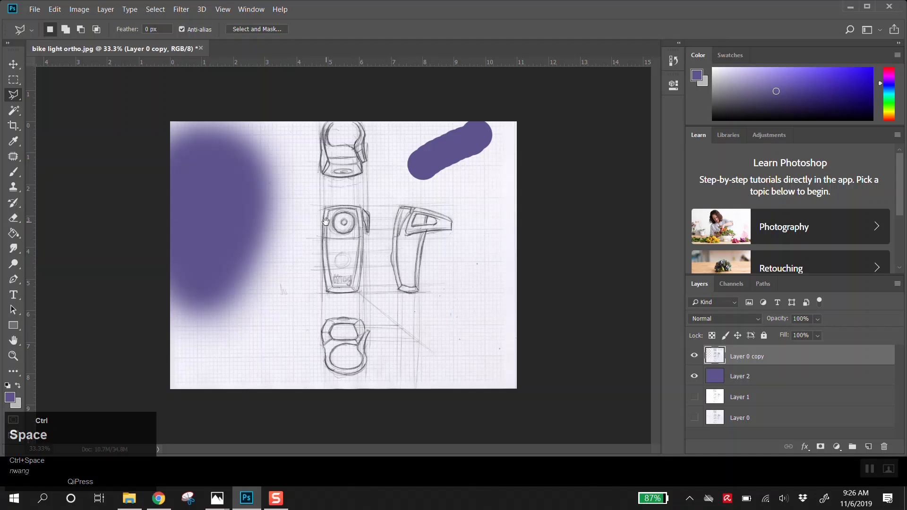
ctrl+click(313, 226)
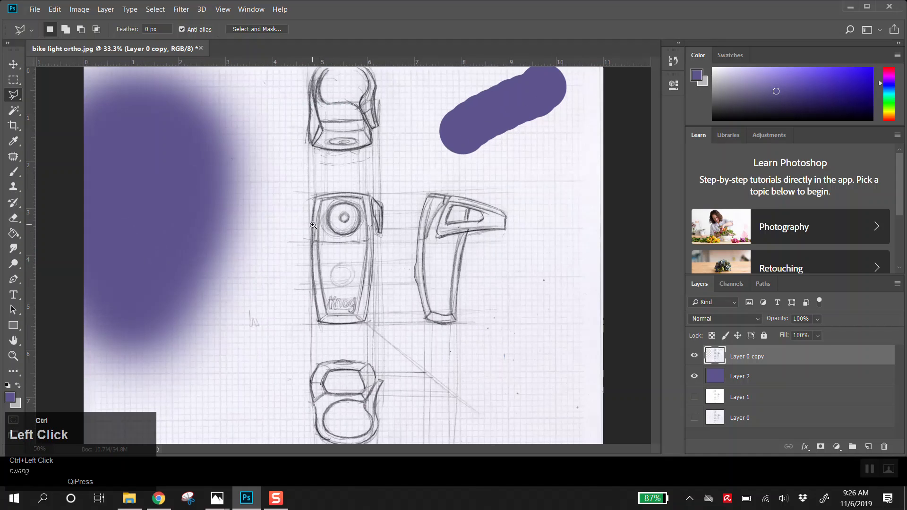
ctrl+click(312, 225)
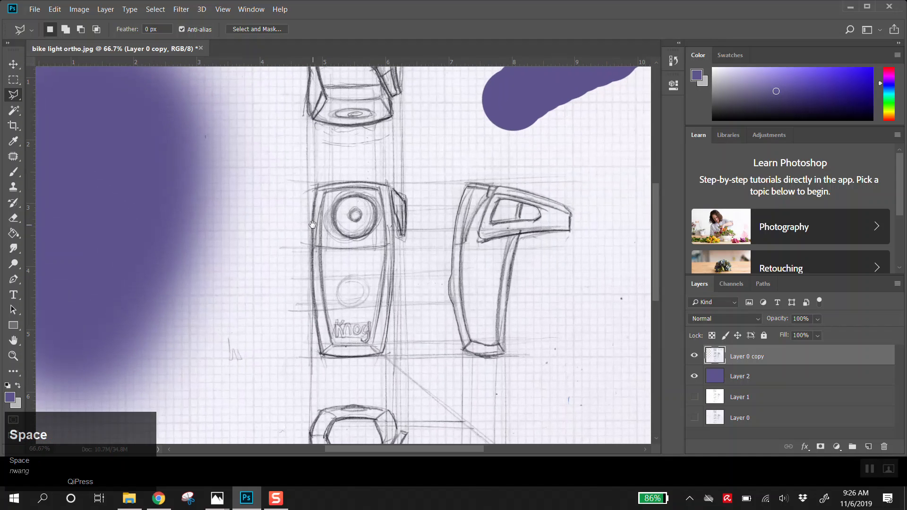
ctrl+alt+click(314, 227)
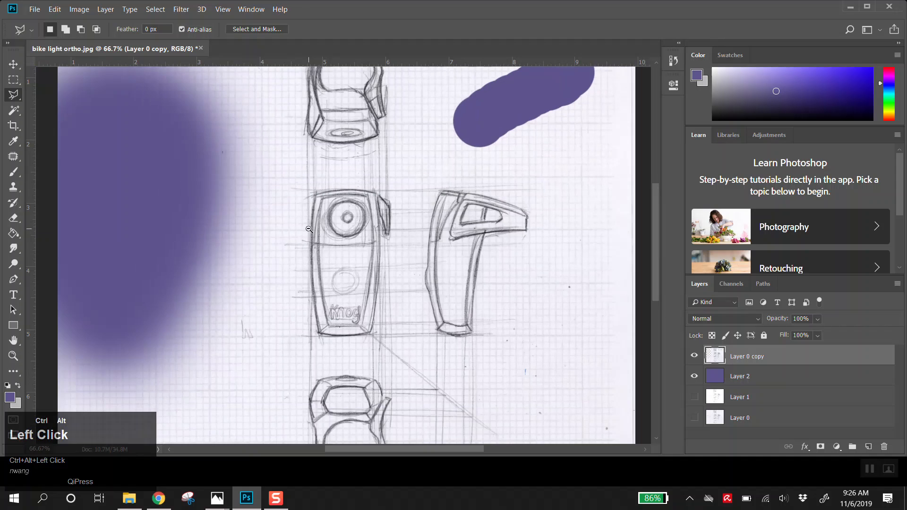
ctrl+alt+click(308, 229)
ctrl+click(405, 266)
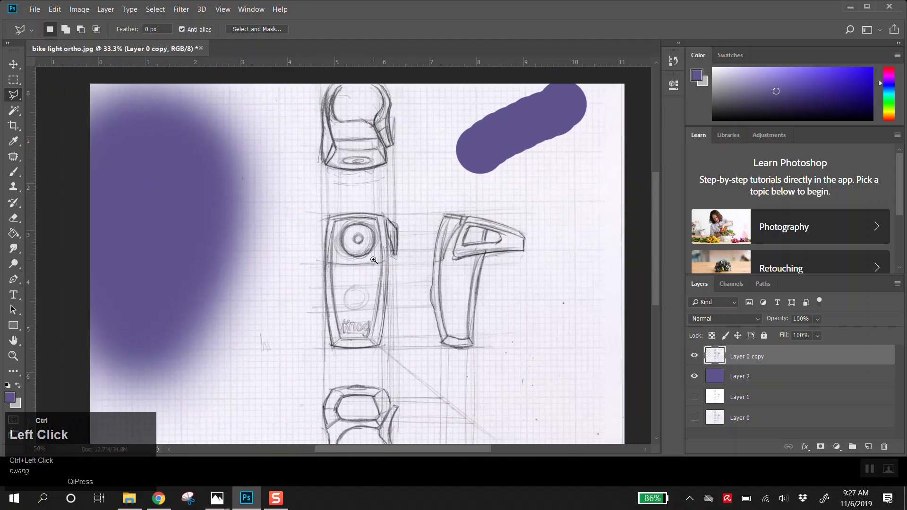
drag(400, 232, 418, 222)
ctrl+alt+click(422, 226)
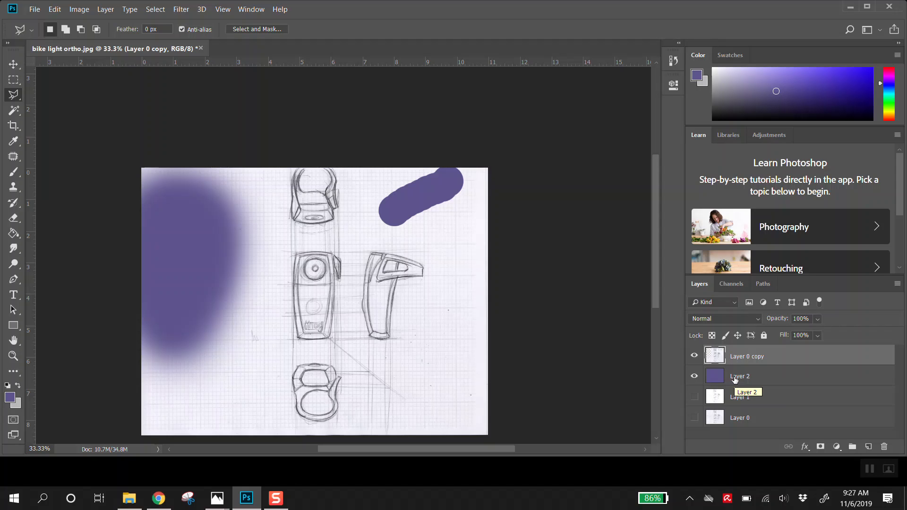
Hide Layer 2 and Layer 0 copy, show Layer 1, and make it the active layer.
ctrl+click(695, 376)
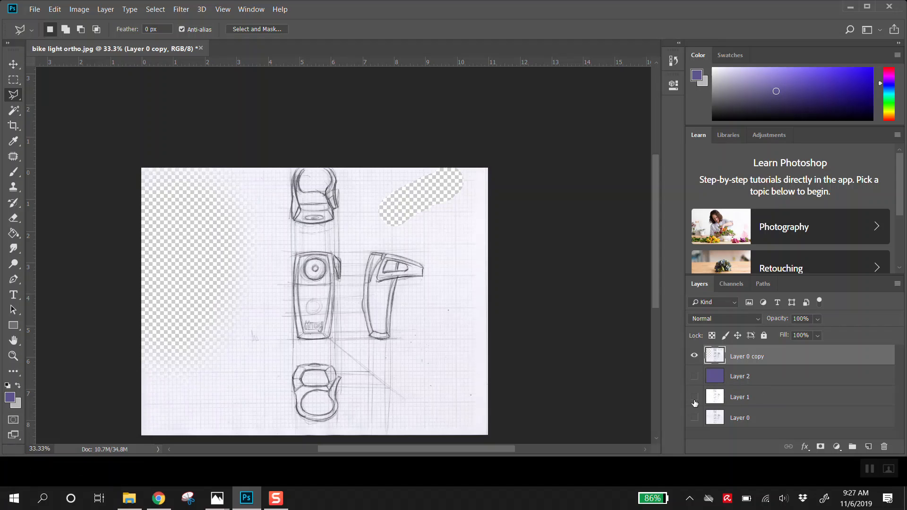
ctrl+click(695, 403)
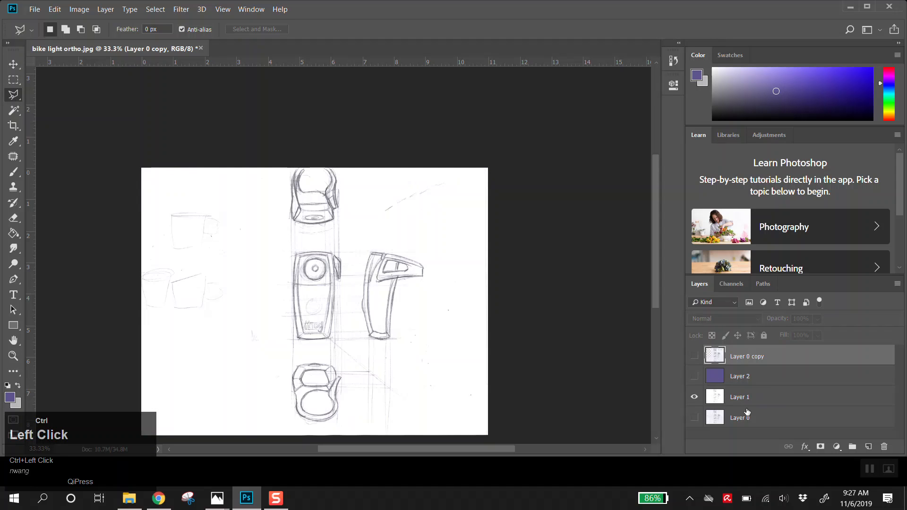
click(753, 414)
click(746, 401)
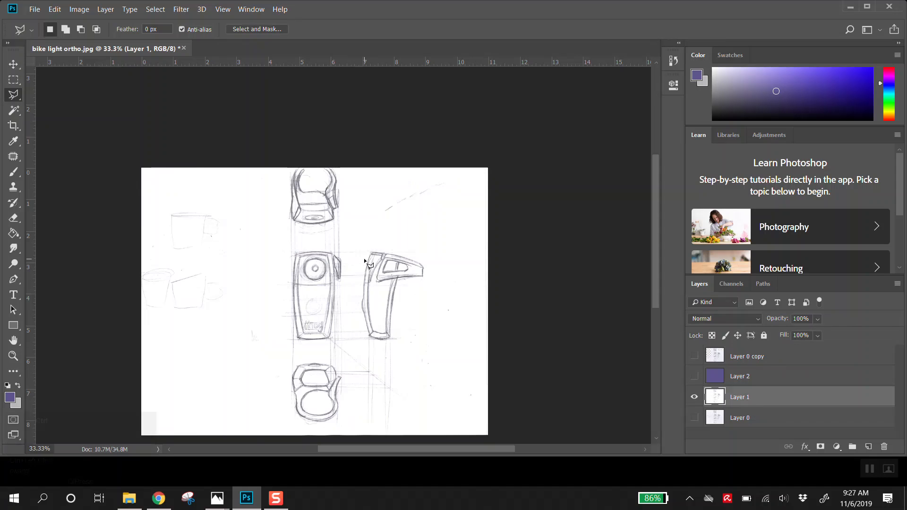
ctrl+click(296, 192)
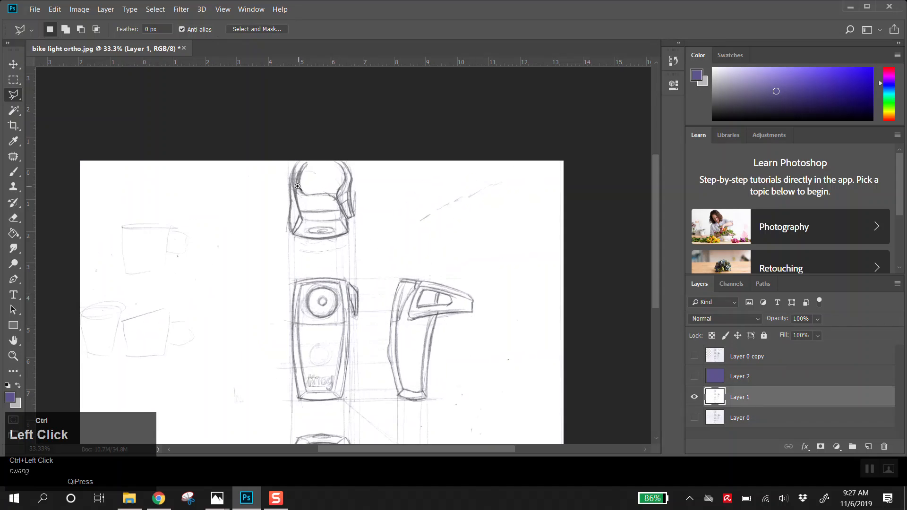
ctrl+click(296, 192)
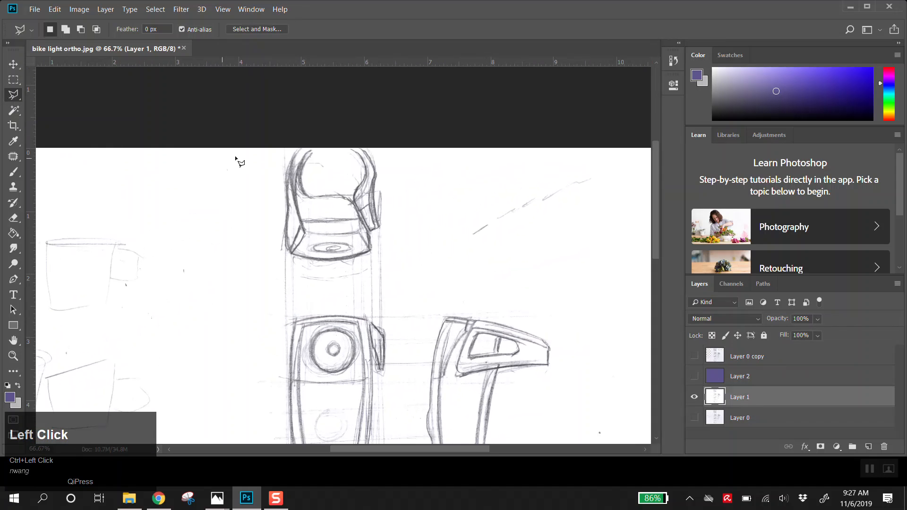
click(275, 152)
click(269, 181)
click(274, 207)
click(251, 248)
click(267, 299)
click(375, 278)
click(417, 206)
click(409, 151)
key(Escape)
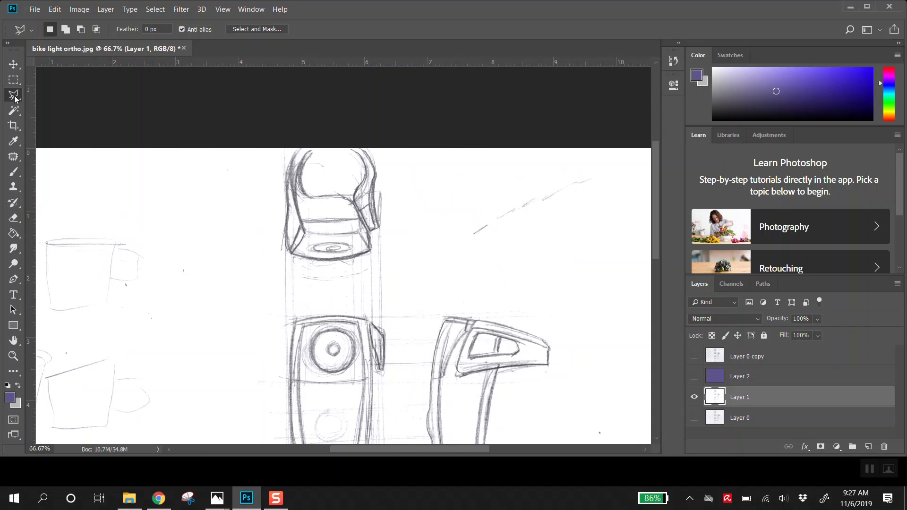
Select the connected white background around the bike light views on Layer 1 with the Magic Wand.
click(12, 111)
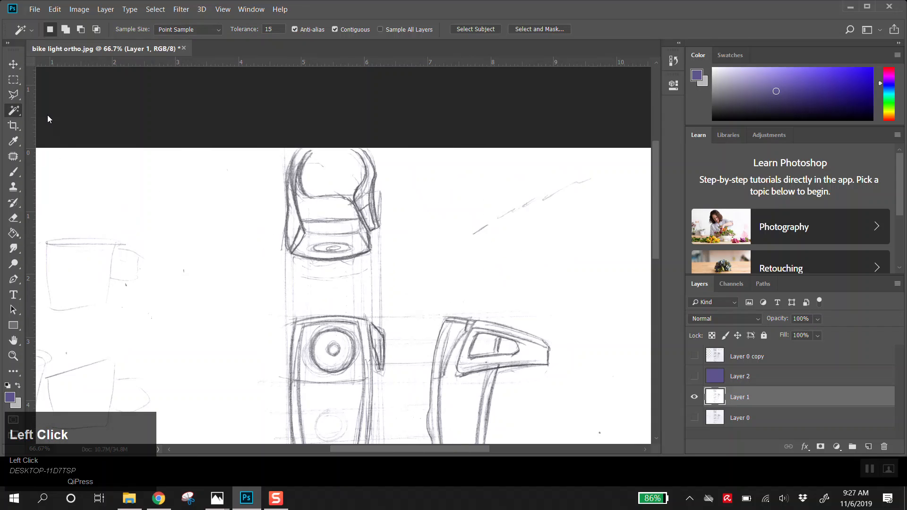
click(253, 206)
alt+click(248, 273)
alt+click(248, 279)
alt+click(258, 290)
alt+click(325, 332)
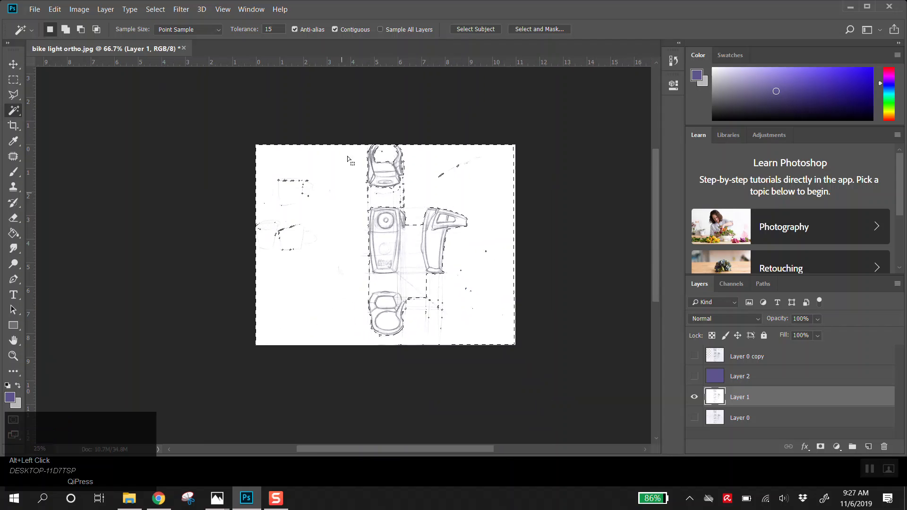
ctrl+click(404, 245)
ctrl+click(442, 229)
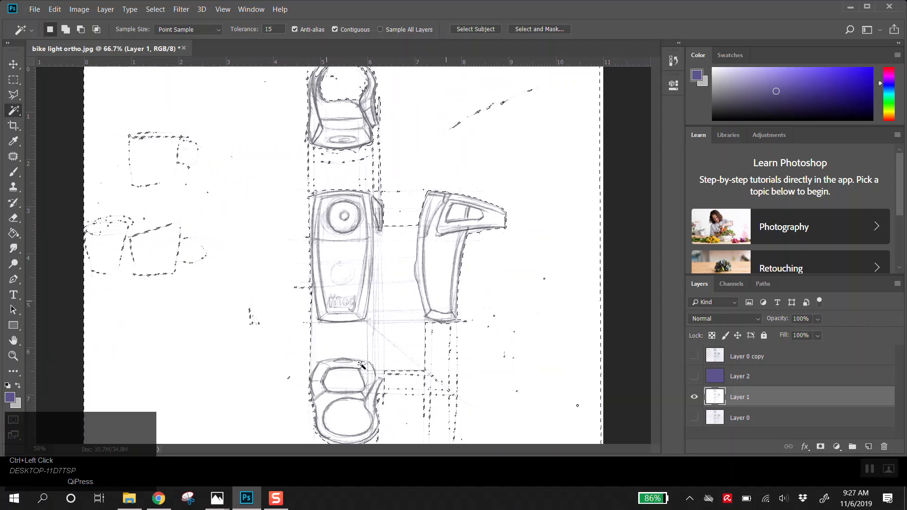
ctrl+alt+click(293, 273)
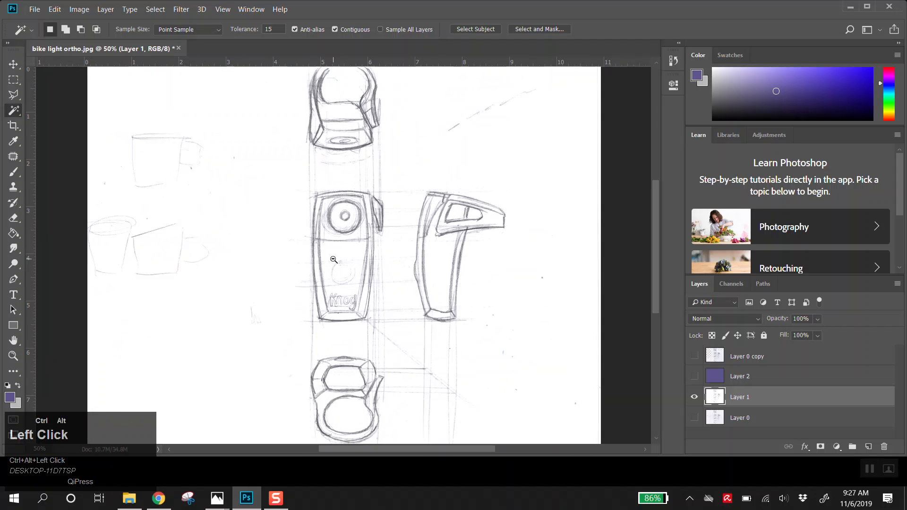
ctrl+alt+click(327, 262)
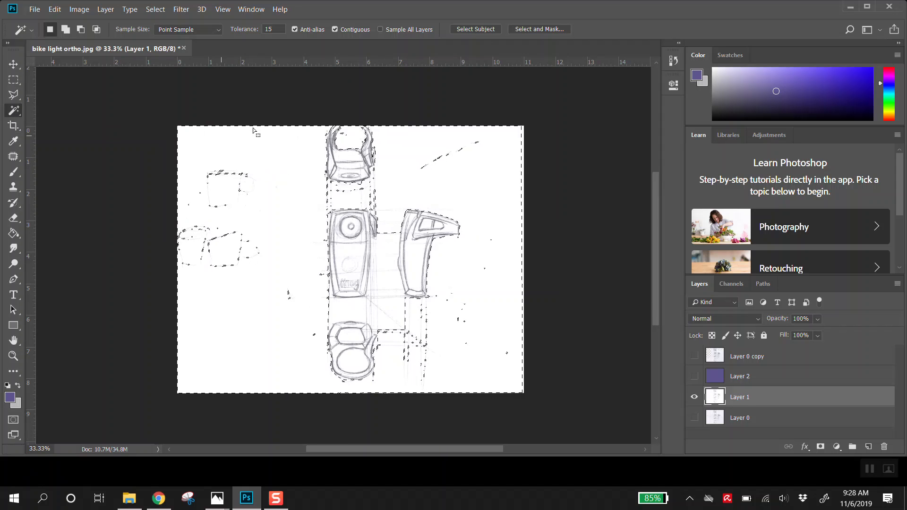
key(ctrl+space)
click(337, 164)
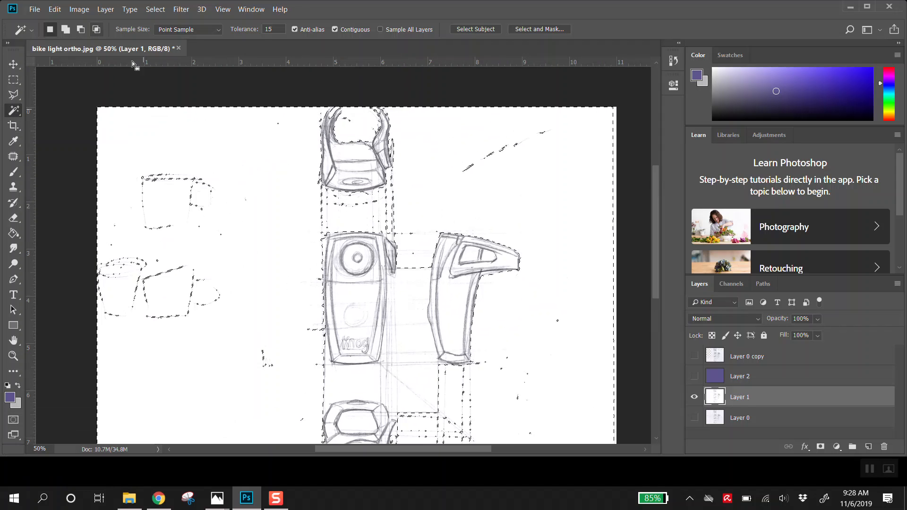
Invert the background selection so it covers the sketched views and lines instead.
click(155, 10)
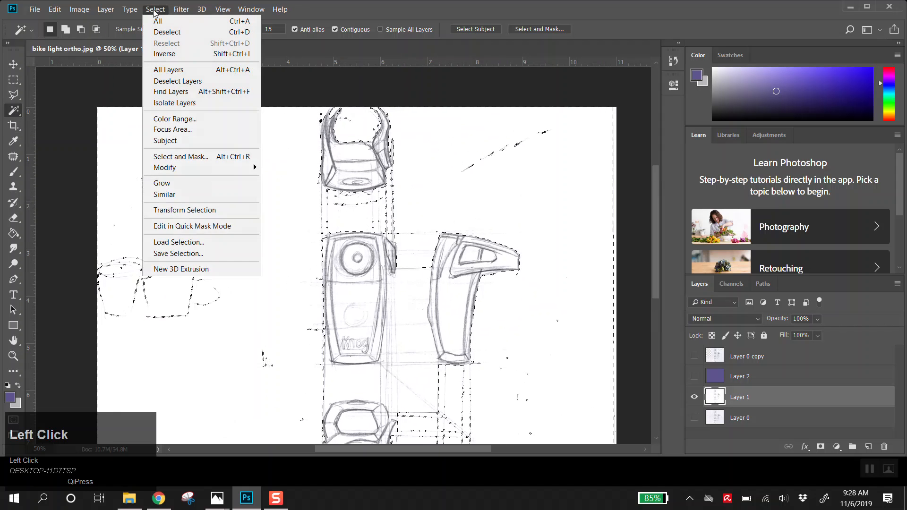
click(178, 56)
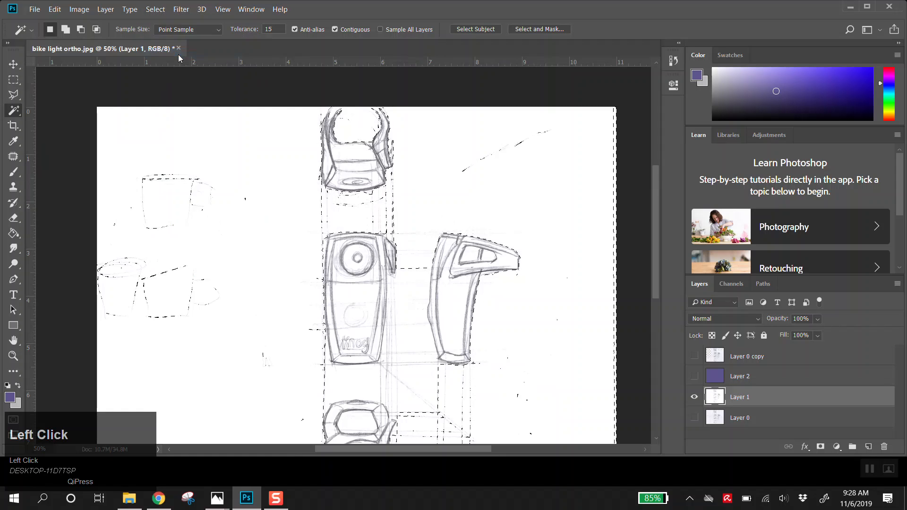
scroll(160, 112, down, 1)
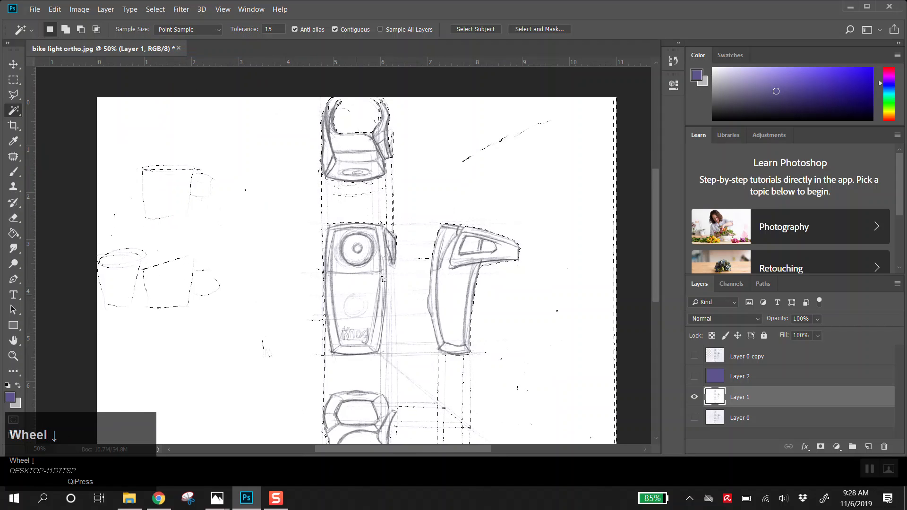
scroll(376, 157, down, 1)
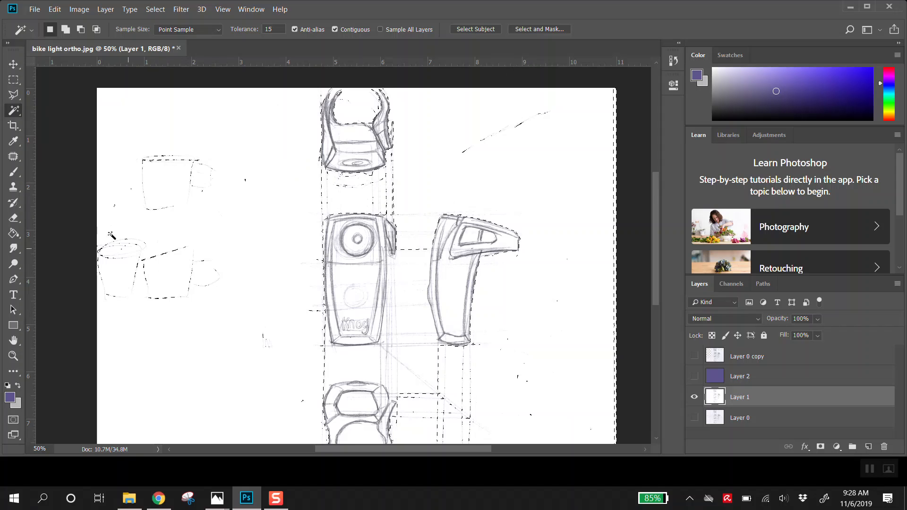
Subtract the mug sketches from the selection with a rectangular marquee about 4.4 in wide over the full 8.5 in sheet height.
click(12, 84)
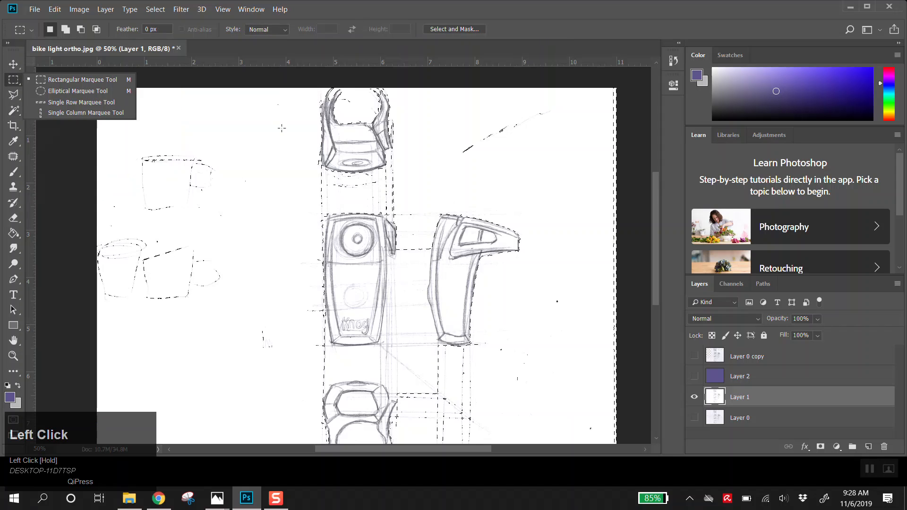
key(alt)
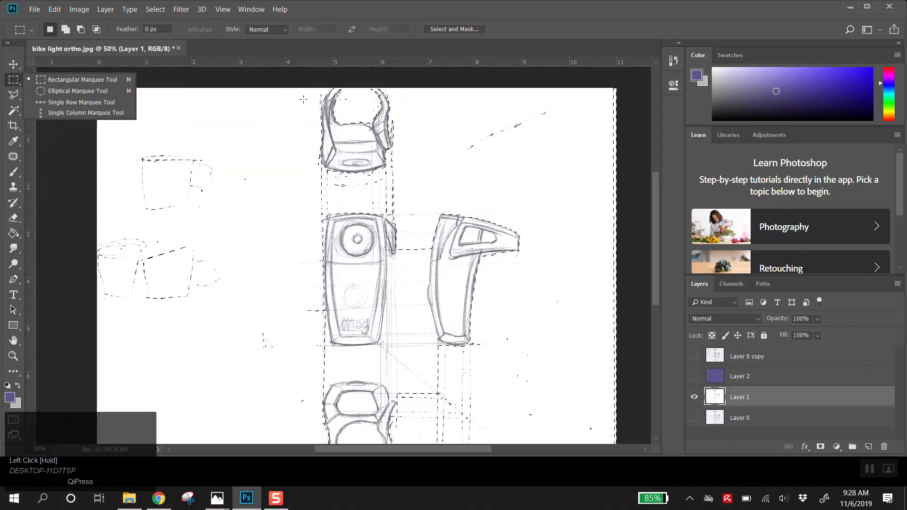
ctrl+alt+click(305, 244)
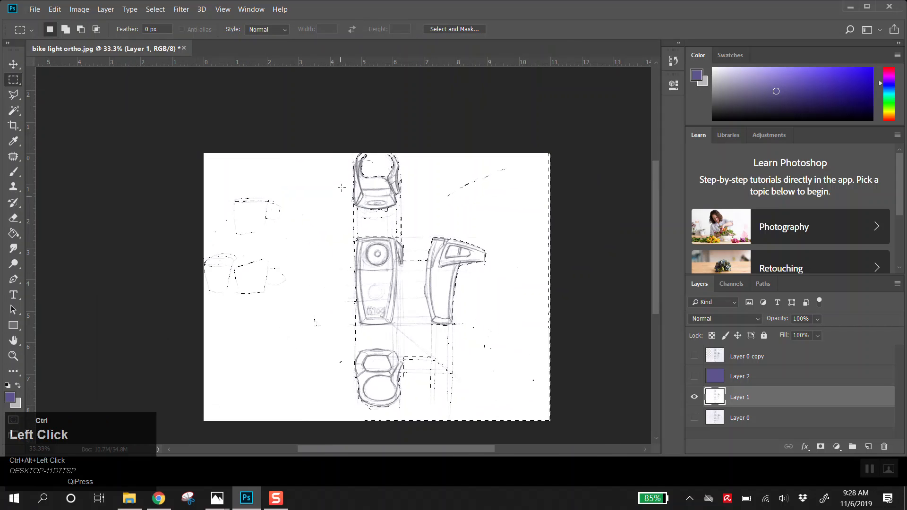
key(alt)
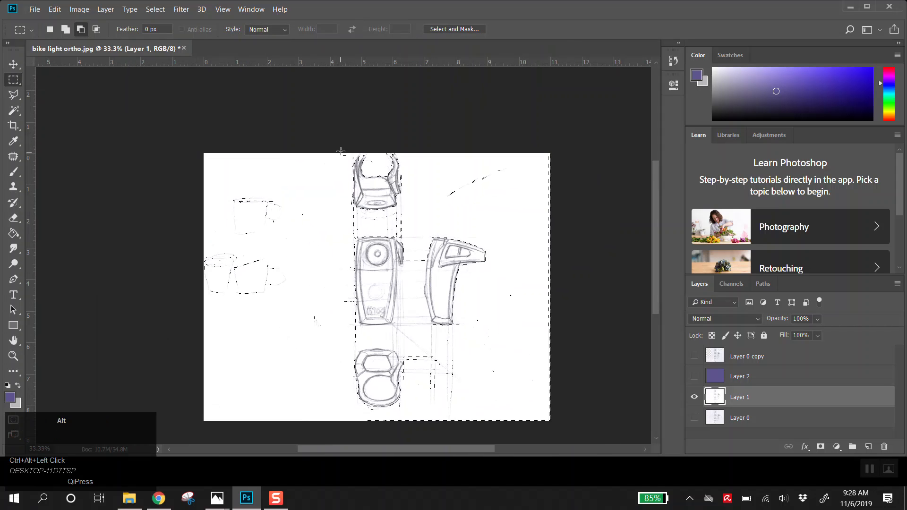
drag(341, 152, 187, 444)
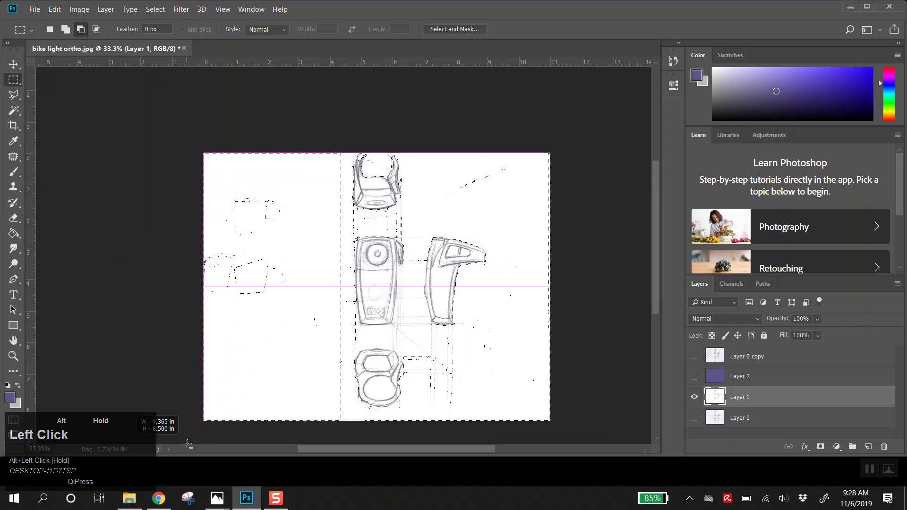
mouse_move(187, 444)
mouse_down()
mouse_move(259, 305)
mouse_move(260, 274)
mouse_move(222, 290)
mouse_move(179, 465)
mouse_move(182, 455)
mouse_up()
scroll(279, 288, up, 2)
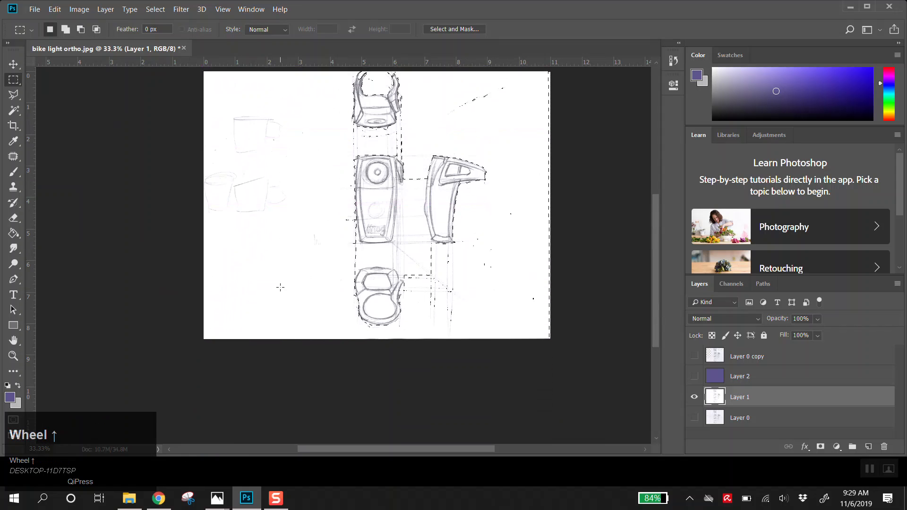
scroll(281, 287, up, 2)
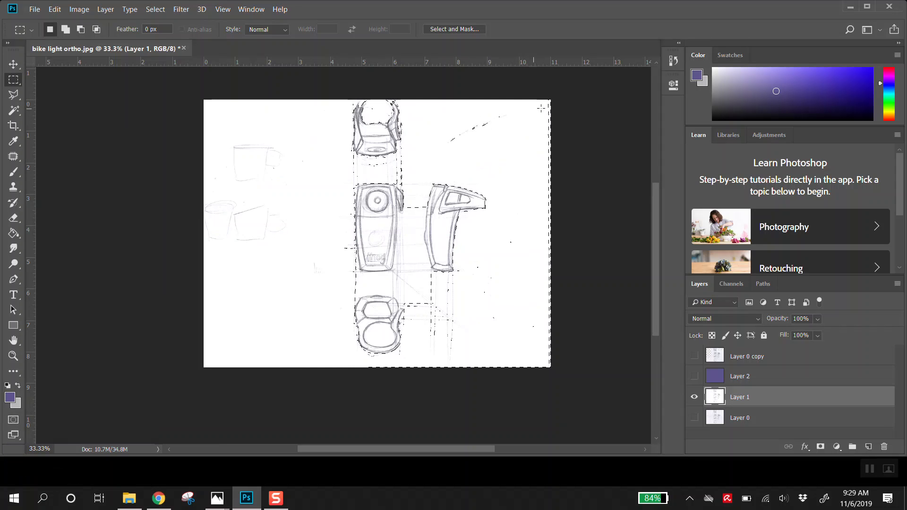
Subtract the stray marks and construction lines beside and below the side view from the selection with rectangular marquees.
key(alt)
drag(553, 97, 414, 173)
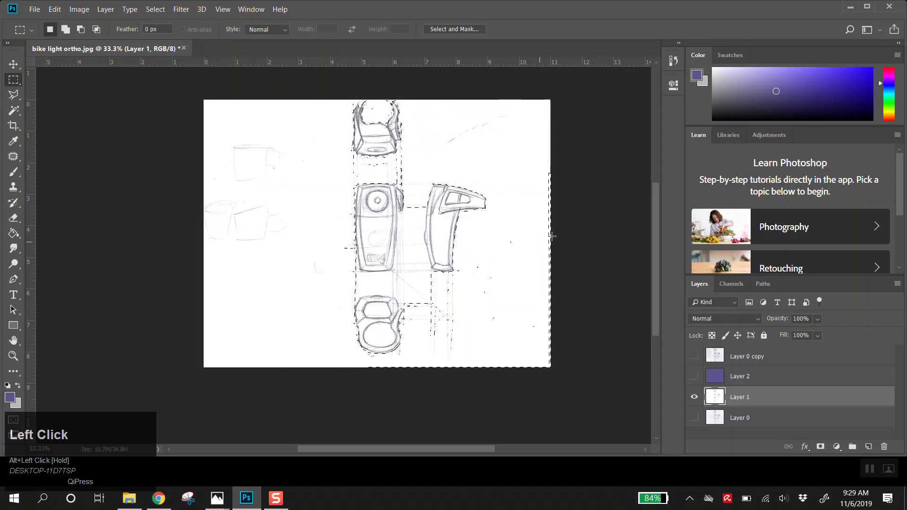
key(alt)
drag(554, 161, 496, 391)
drag(519, 248, 466, 342)
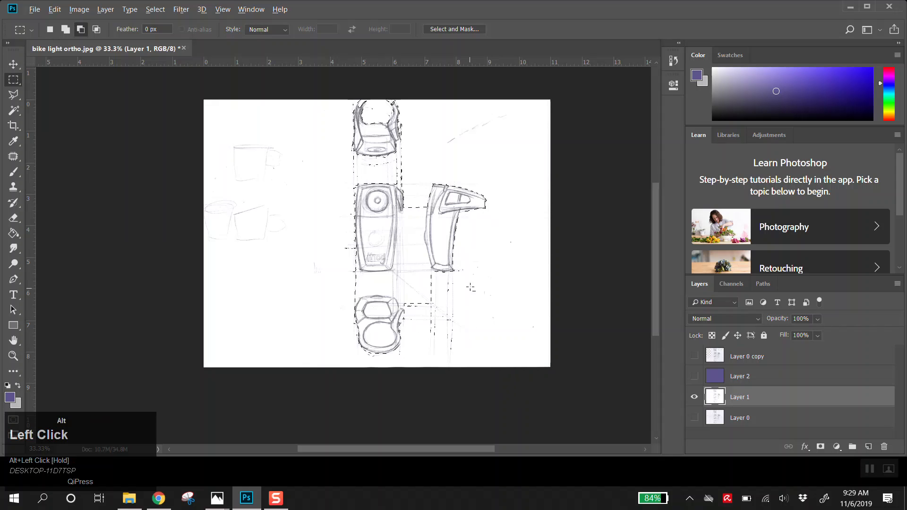
drag(473, 275, 409, 354)
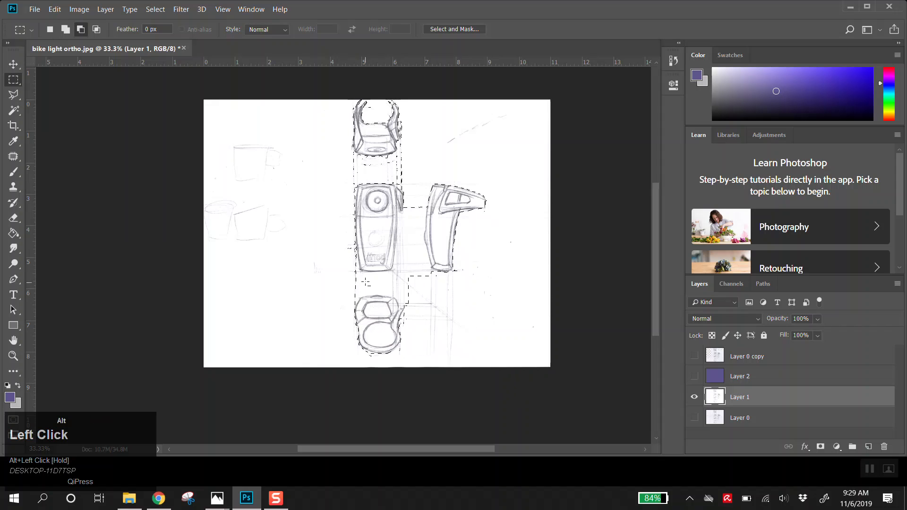
Try to subtract the construction lines between the front and bottom views from the selection, and undo the last marquee.
drag(364, 278, 345, 247)
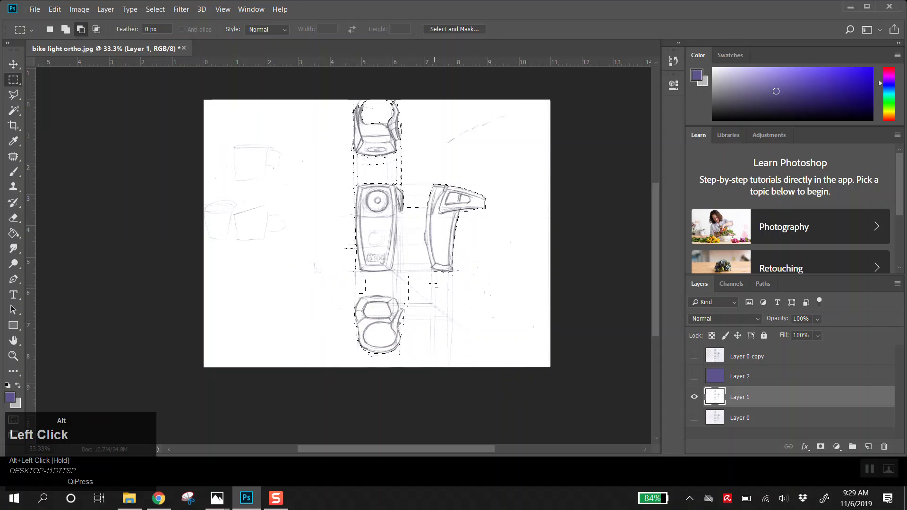
drag(440, 275, 341, 294)
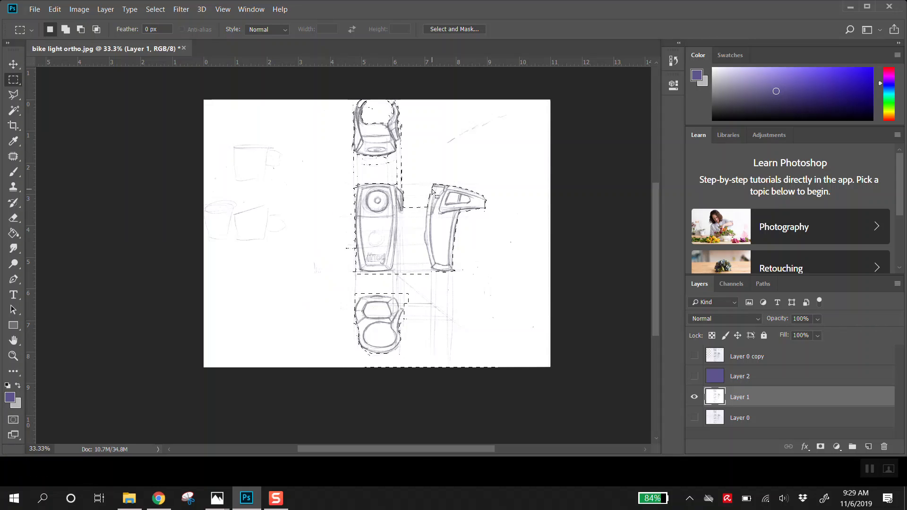
key(ctrl+z)
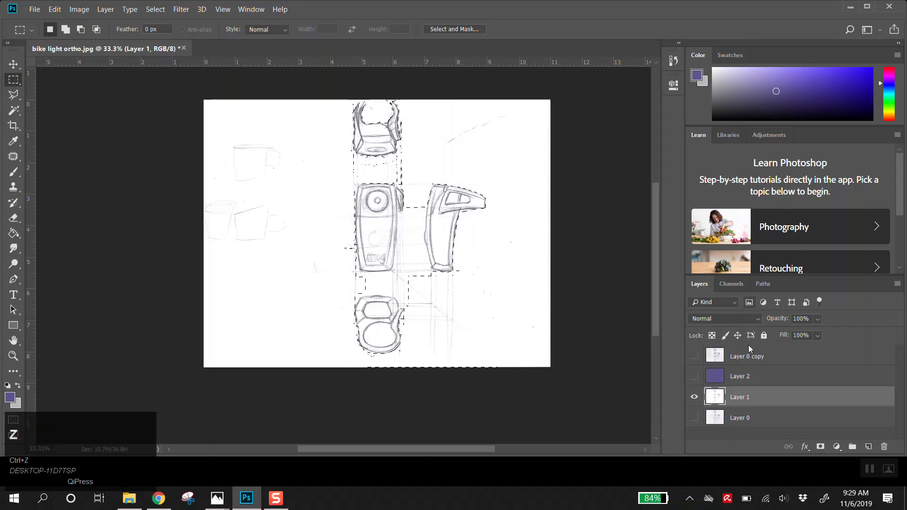
Revert the document history to the last Eraser state, before the Magic Wand selection.
click(673, 60)
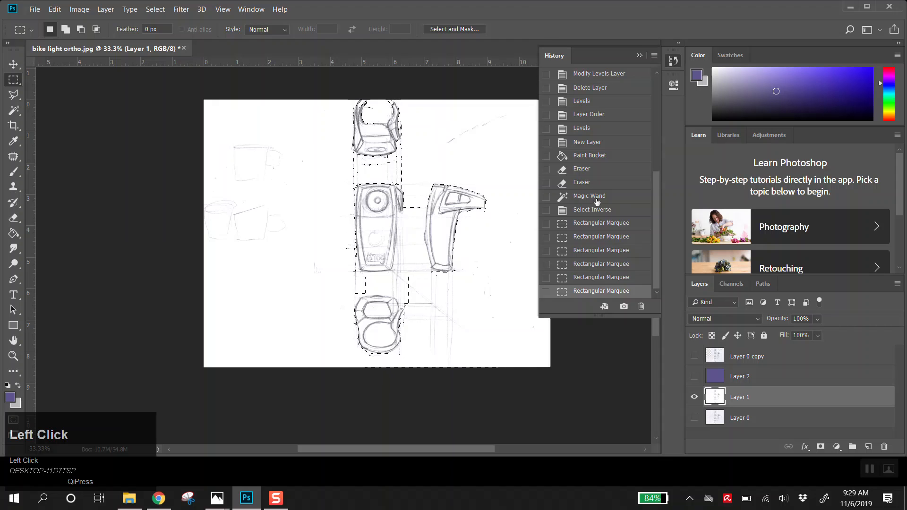
click(586, 182)
click(639, 55)
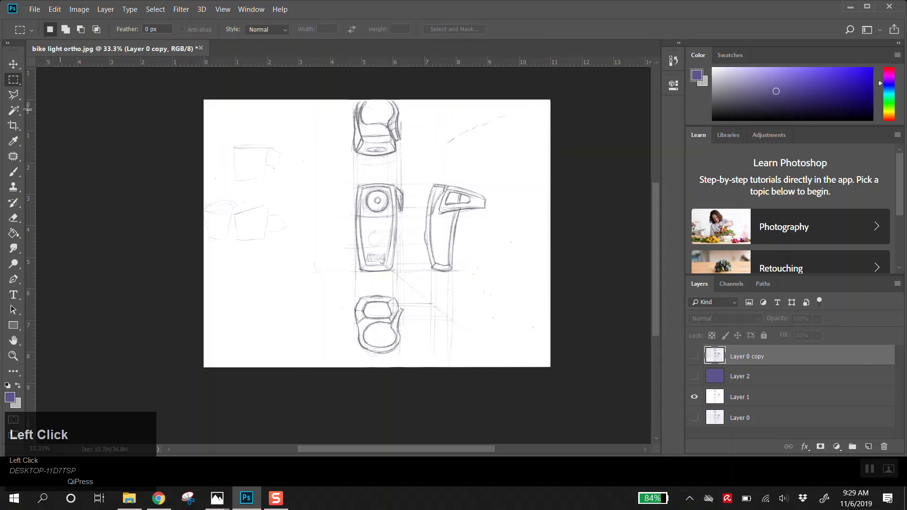
Activate the Polygonal Lasso tool for outlining the uppermost bike light view.
click(13, 95)
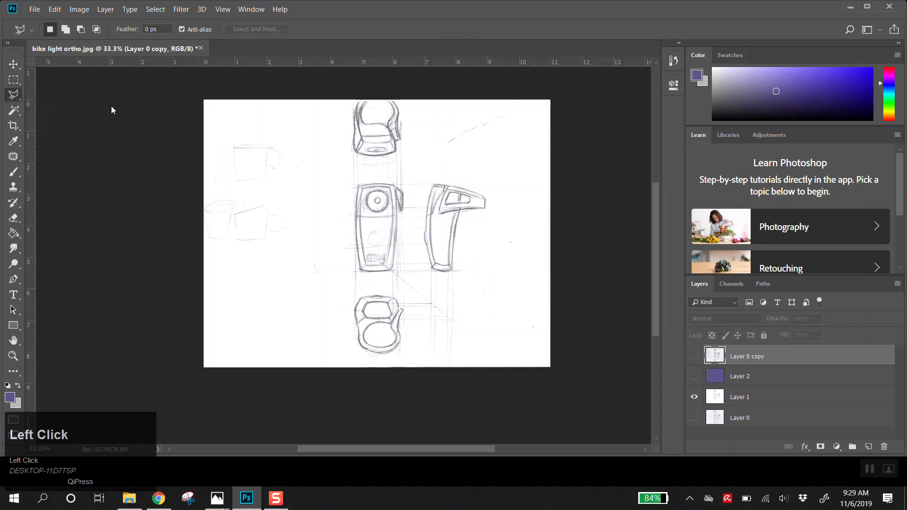
ctrl+click(377, 141)
ctrl+click(377, 141)
scroll(369, 189, up, 3)
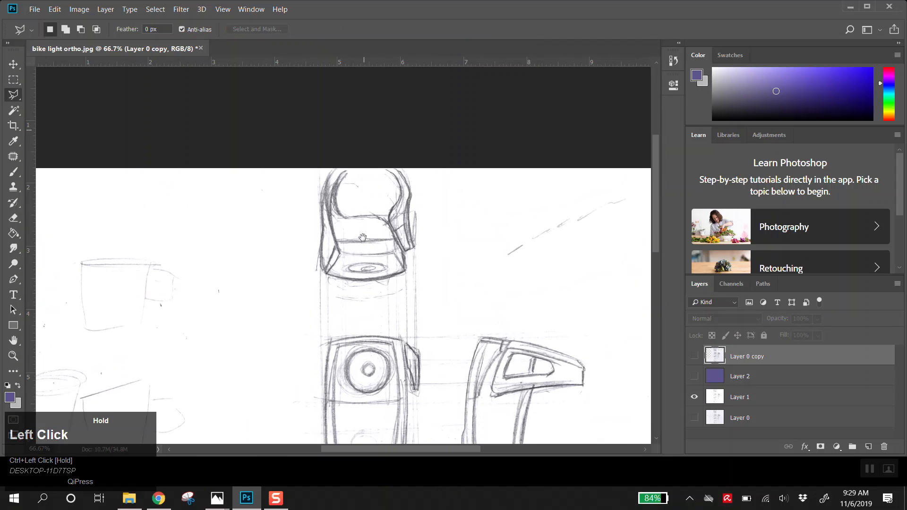
ctrl+click(331, 177)
ctrl+click(327, 134)
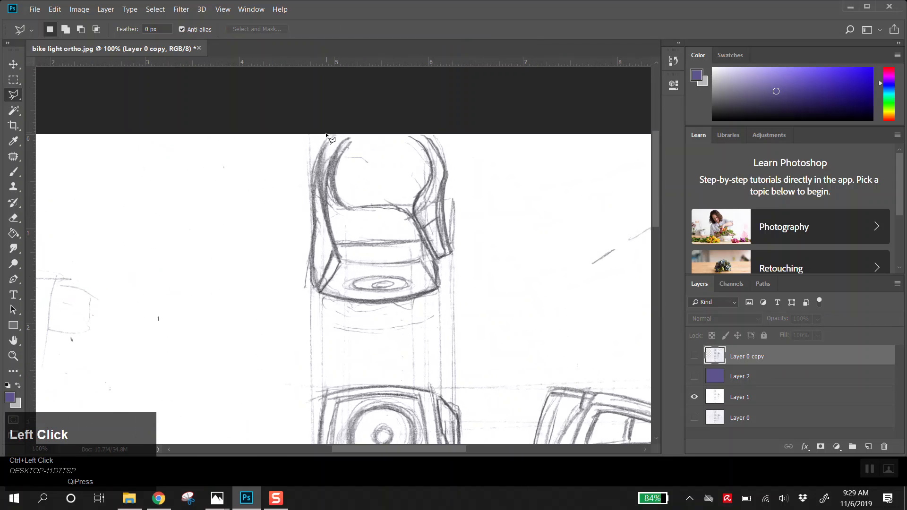
click(326, 136)
click(307, 156)
click(299, 193)
click(300, 234)
click(289, 282)
click(301, 314)
click(406, 325)
click(454, 301)
click(471, 252)
ctrl+click(462, 140)
key(ctrl+z)
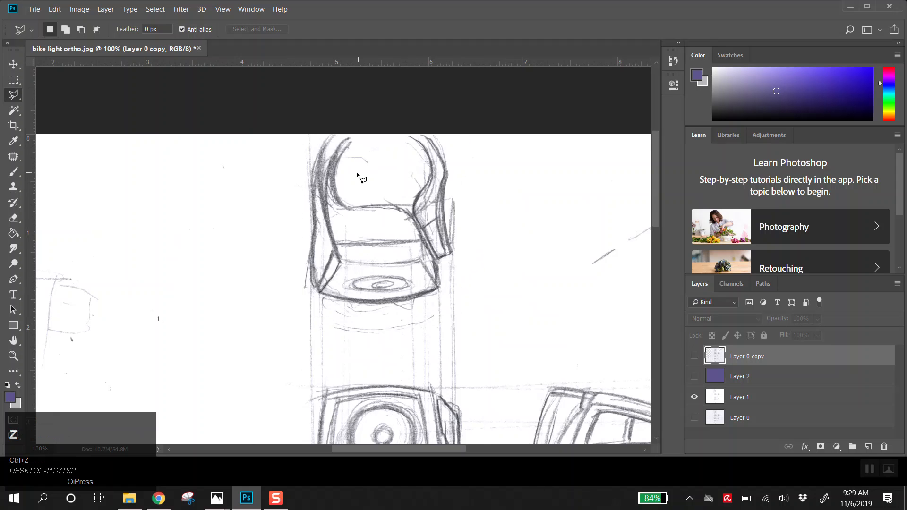
Outline the uppermost bike light view with a closed Polygonal Lasso selection, starting and ending at the sheet's upper edge.
click(316, 137)
click(297, 216)
click(304, 252)
click(301, 268)
click(303, 313)
click(329, 323)
click(378, 326)
click(429, 315)
click(463, 285)
click(466, 227)
click(463, 164)
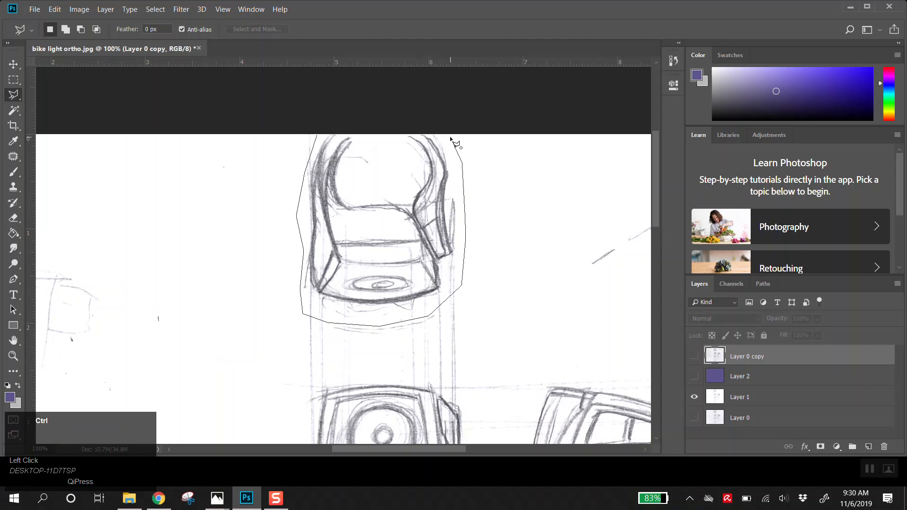
ctrl+click(450, 136)
Add the front view, including its small side clip, to the selection with a loose Polygonal Lasso outline.
key(ctrl+space)
drag(489, 292, 468, 258)
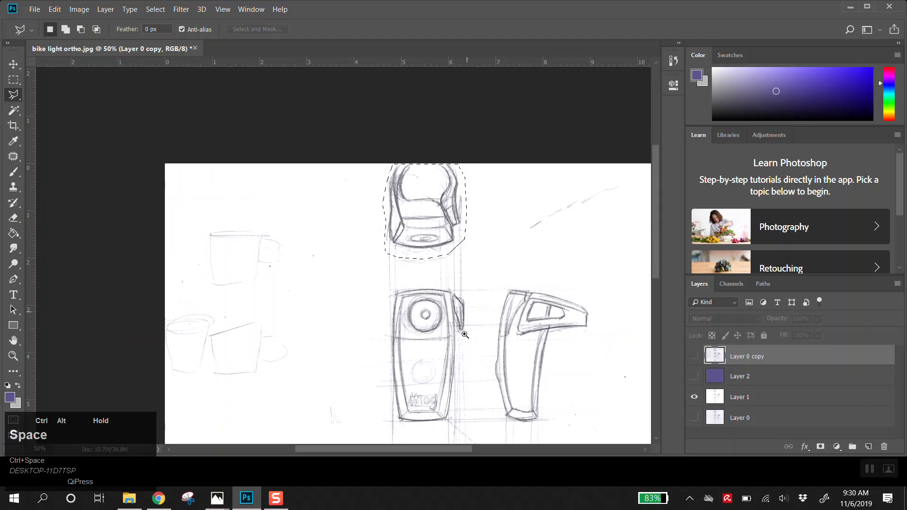
ctrl+alt+click(464, 336)
ctrl+click(340, 295)
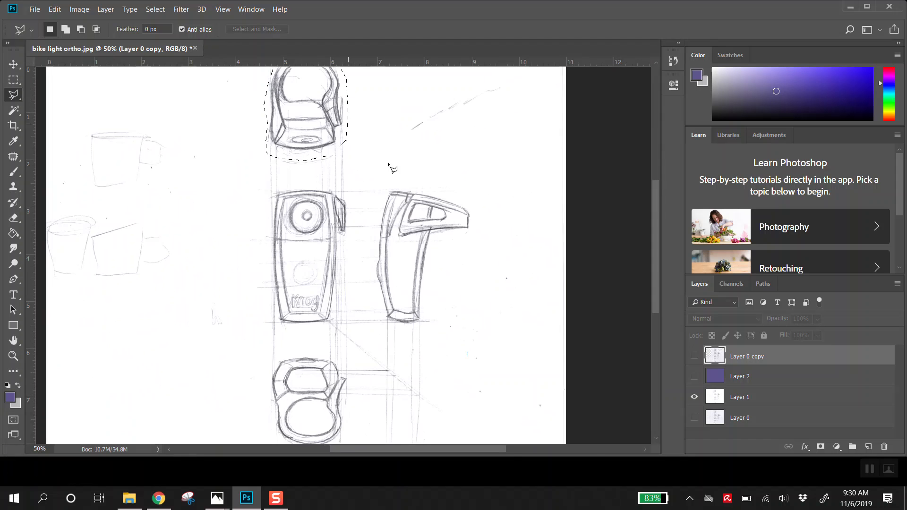
drag(375, 189, 401, 223)
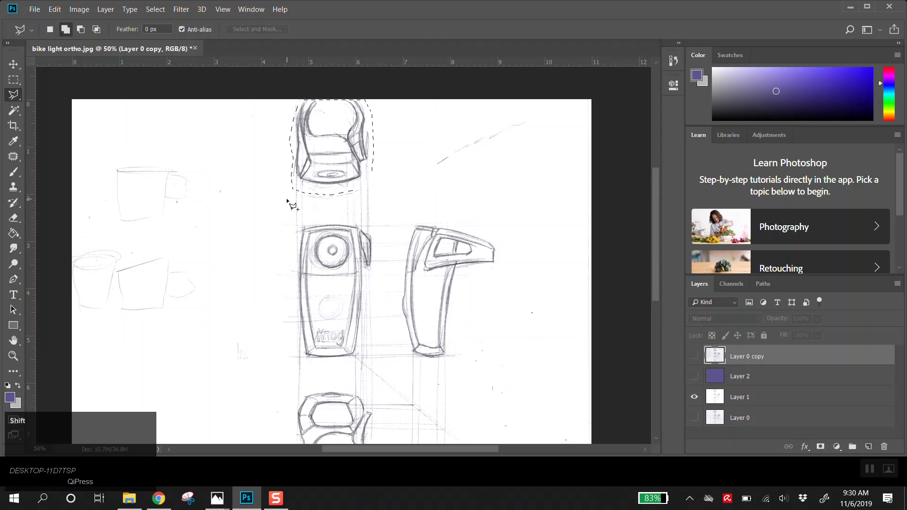
click(320, 218)
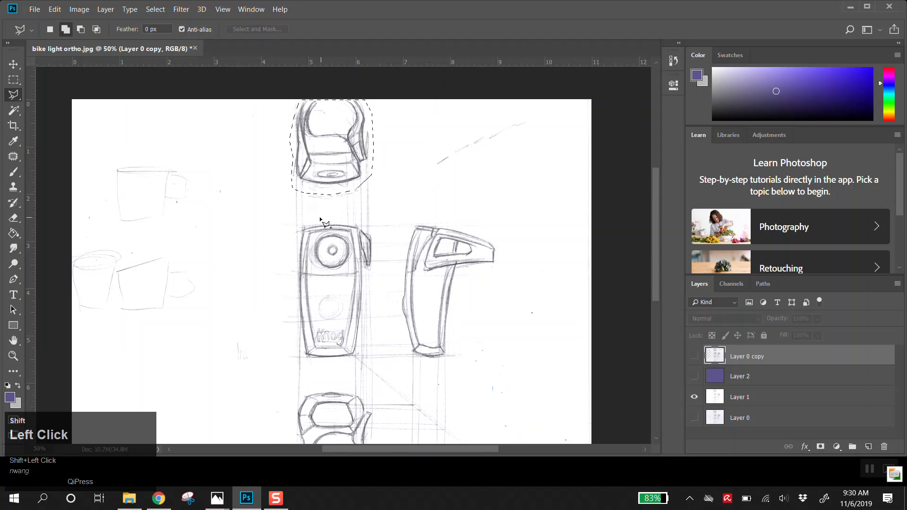
click(296, 222)
click(287, 288)
click(290, 331)
click(295, 352)
click(310, 364)
click(331, 364)
click(357, 355)
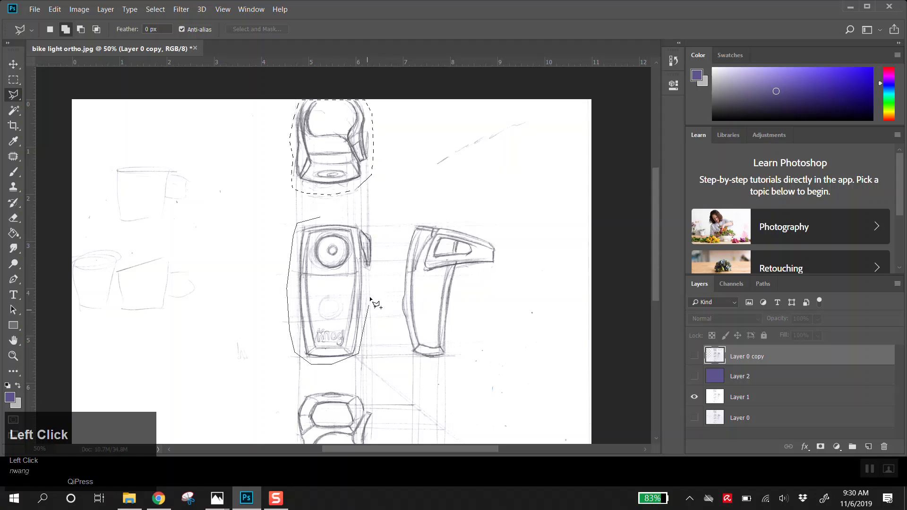
click(371, 277)
click(377, 264)
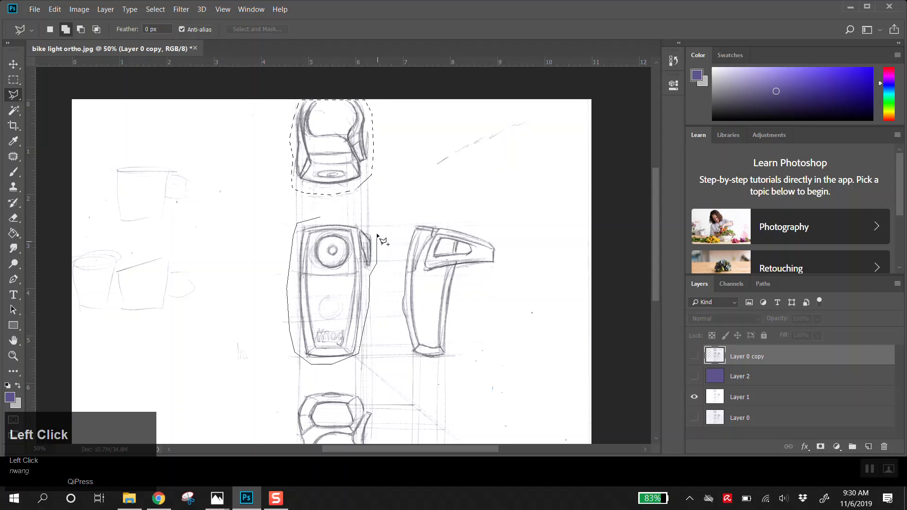
double_click(355, 223)
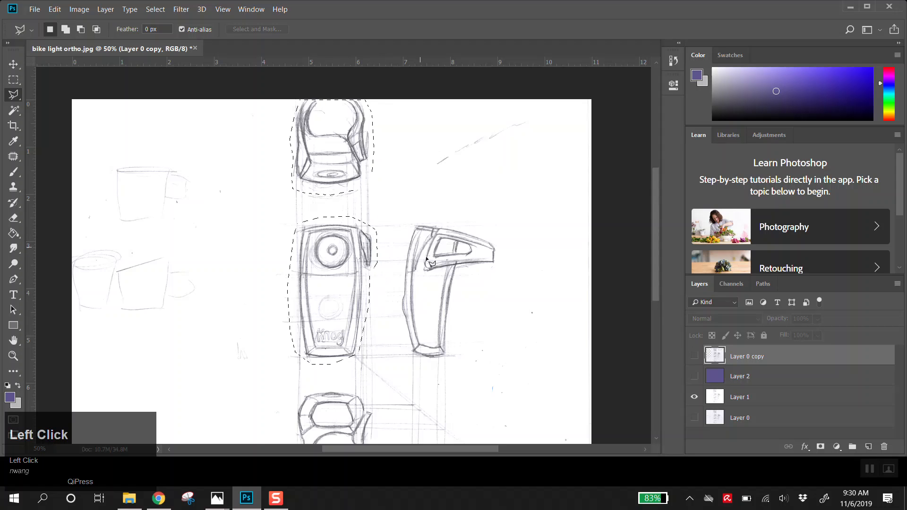
Add the bottom view below the front view to the selection with a loose Polygonal Lasso outline.
key(space)
drag(288, 388, 275, 314)
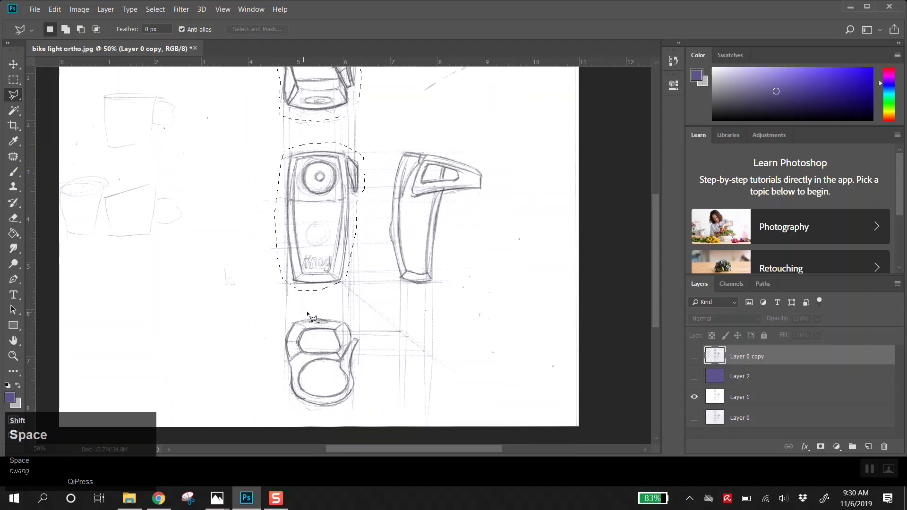
shift+click(309, 312)
click(287, 322)
click(282, 393)
click(291, 405)
click(316, 411)
click(336, 411)
click(353, 399)
click(360, 390)
click(359, 358)
ctrl+click(350, 316)
Add the side view to the selection with a Polygonal Lasso outline following its body and projecting head.
shift+click(408, 143)
click(391, 162)
click(386, 239)
click(396, 272)
click(404, 285)
click(425, 290)
click(440, 291)
click(447, 199)
click(457, 193)
click(486, 191)
click(487, 174)
click(482, 165)
click(469, 161)
double_click(455, 154)
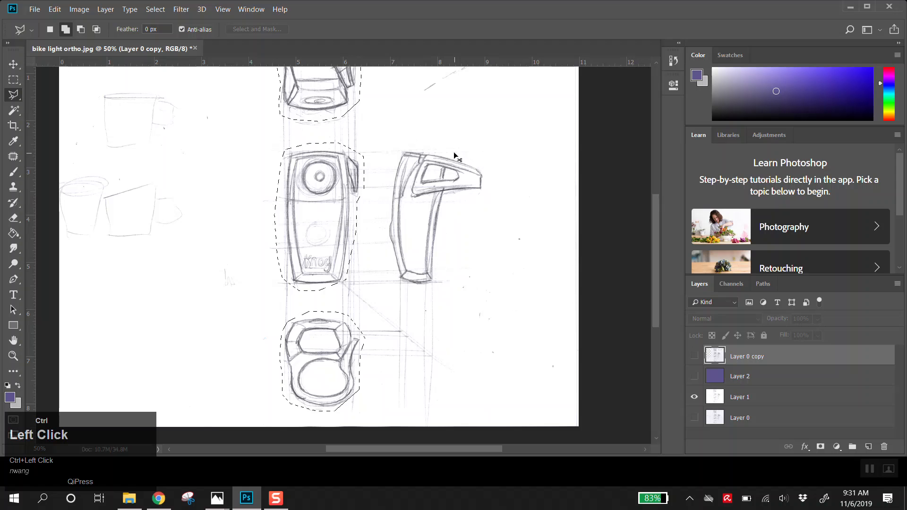
Try to expand the selection around the four bike light views by 5 pixels.
drag(396, 201, 428, 245)
key(space)
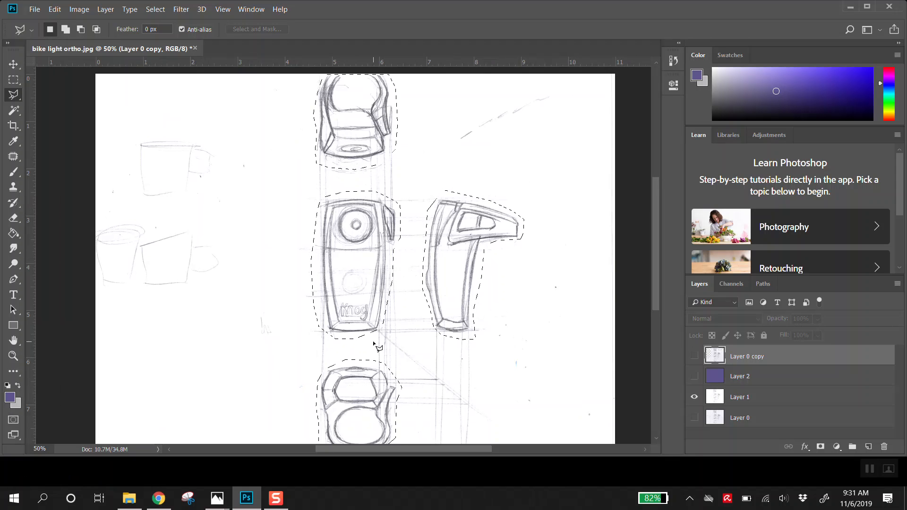
ctrl+alt+click(412, 308)
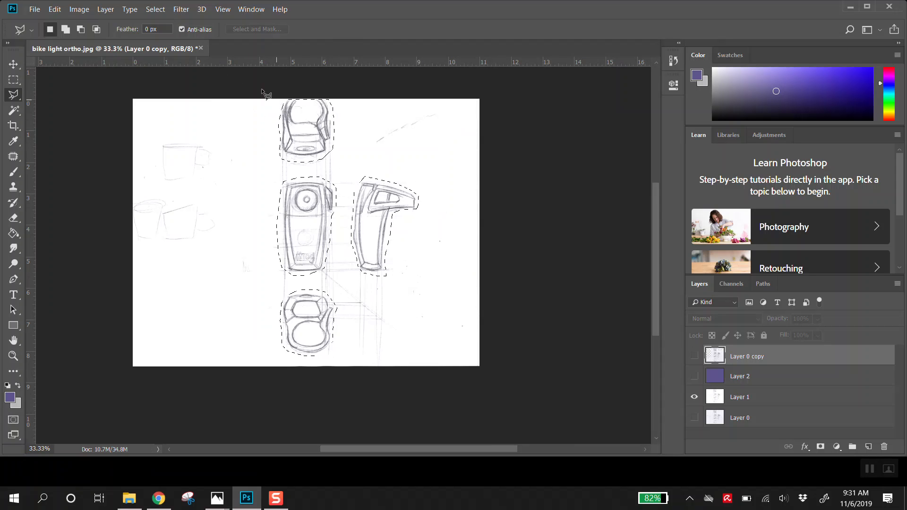
ctrl+click(155, 9)
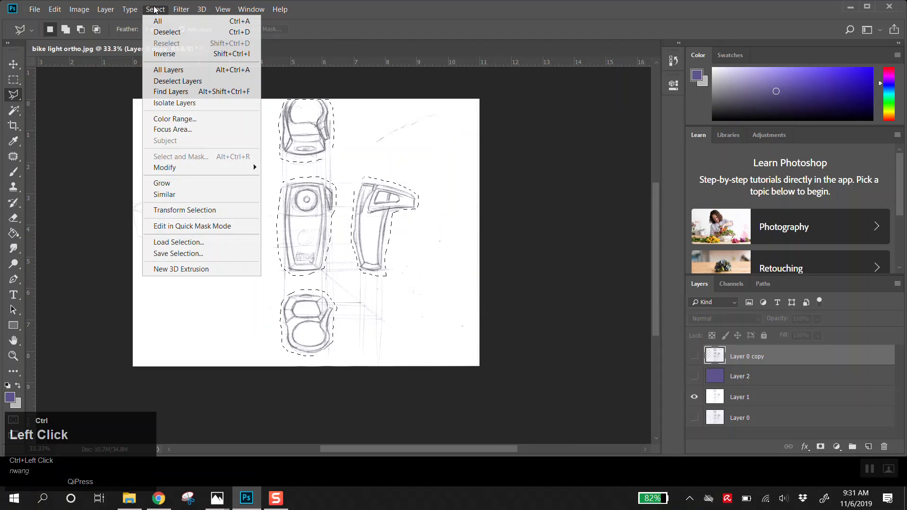
mouse_move(215, 167)
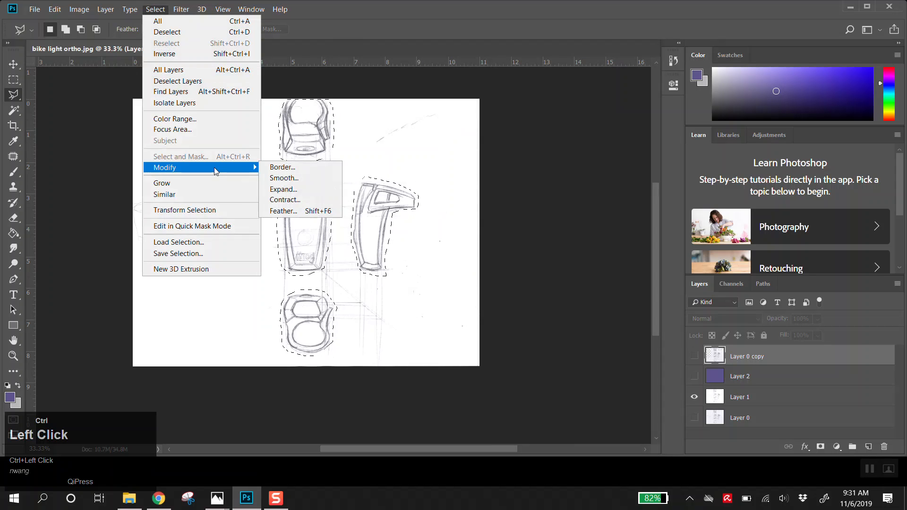
click(284, 190)
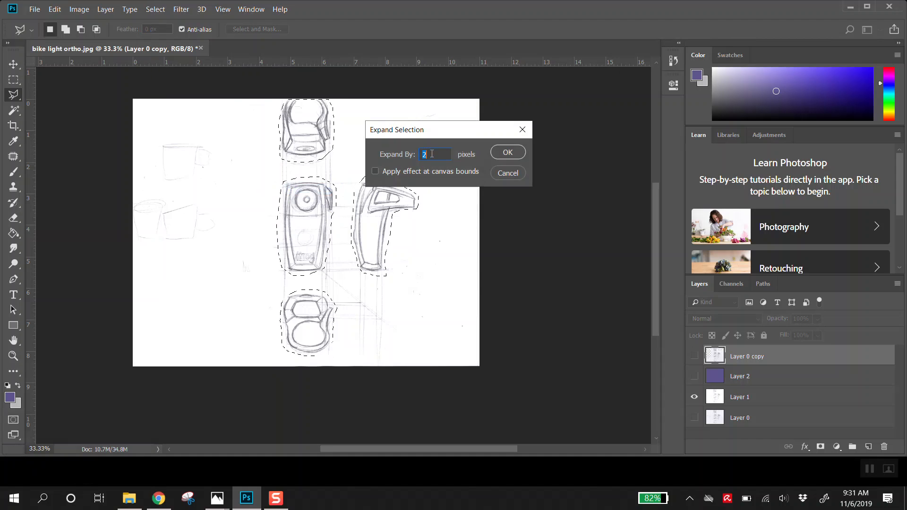
text(5)
click(504, 173)
Try to feather the selection around the bike light views with a 5-pixel radius.
ctrl+click(316, 309)
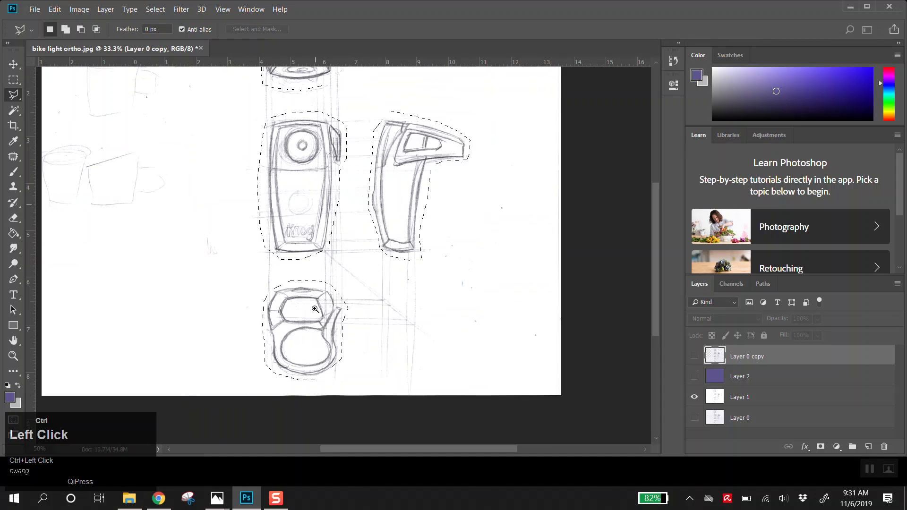
ctrl+click(295, 277)
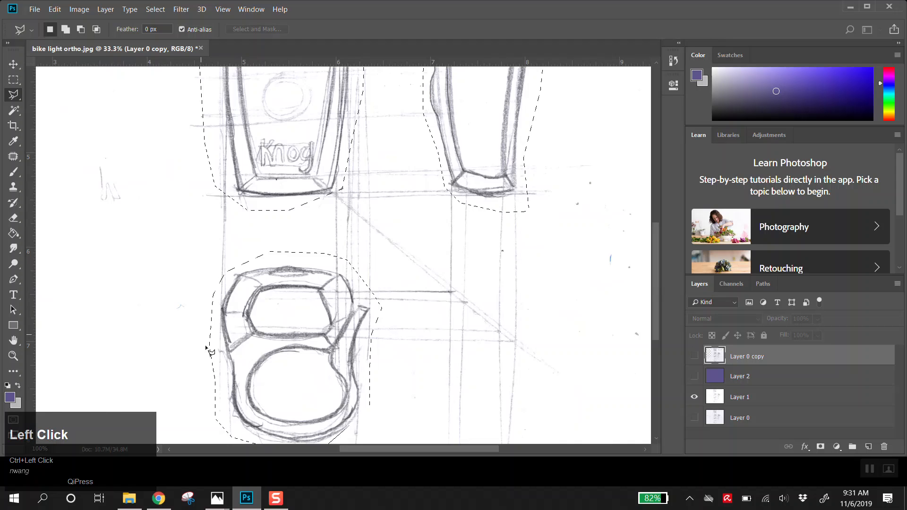
scroll(289, 215, up, 5)
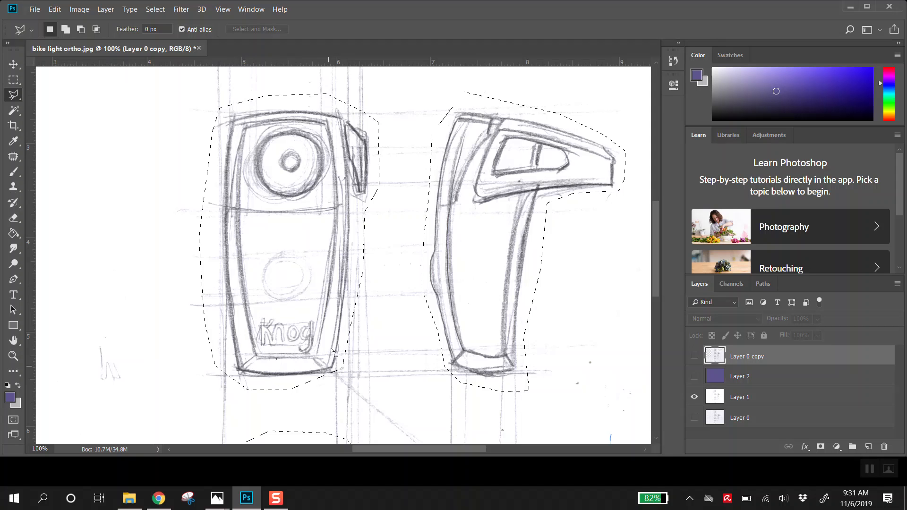
ctrl+alt+click(390, 203)
ctrl+alt+click(390, 203)
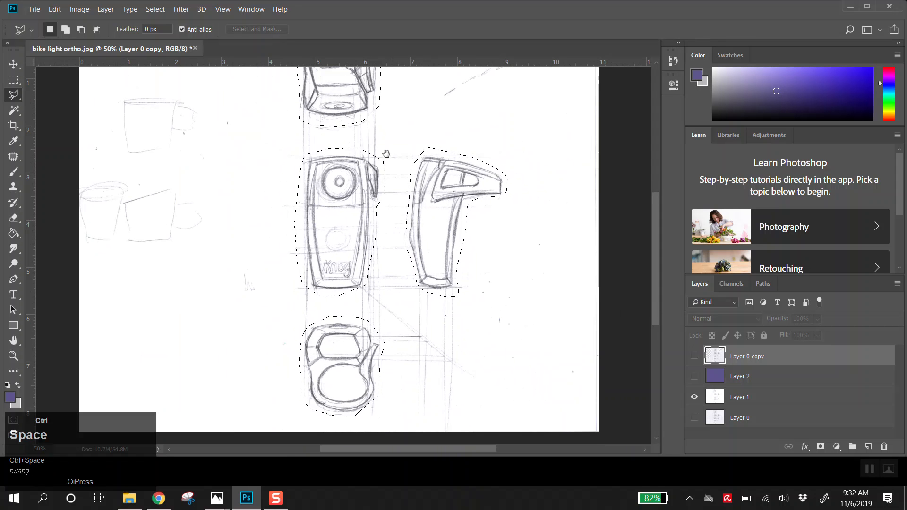
ctrl+alt+click(386, 194)
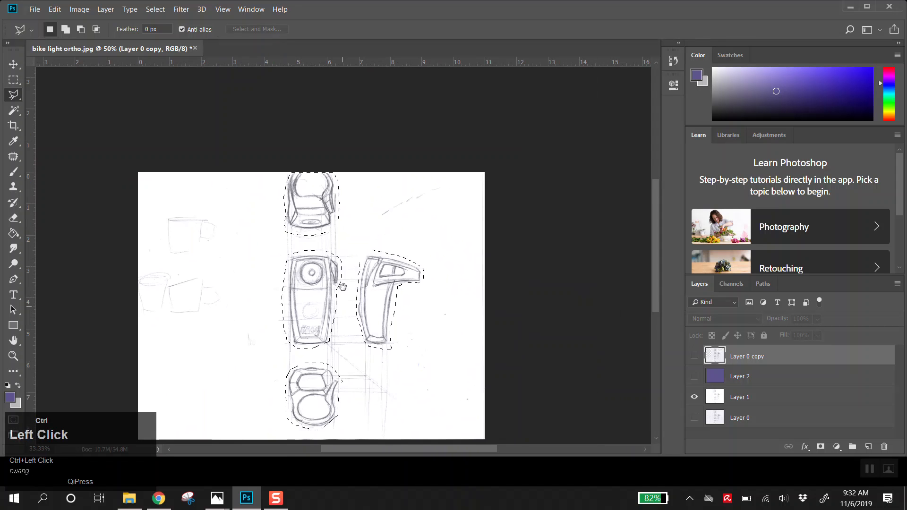
ctrl+click(152, 9)
mouse_move(179, 168)
click(283, 211)
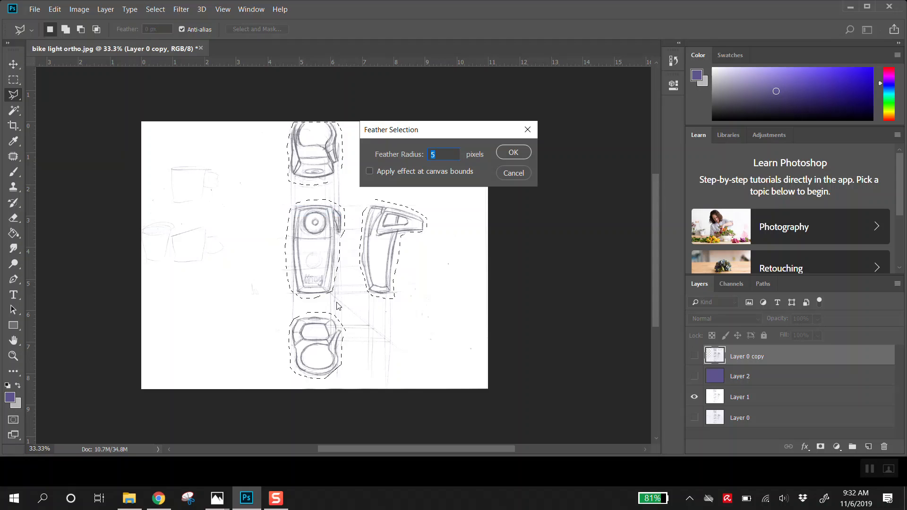
click(369, 232)
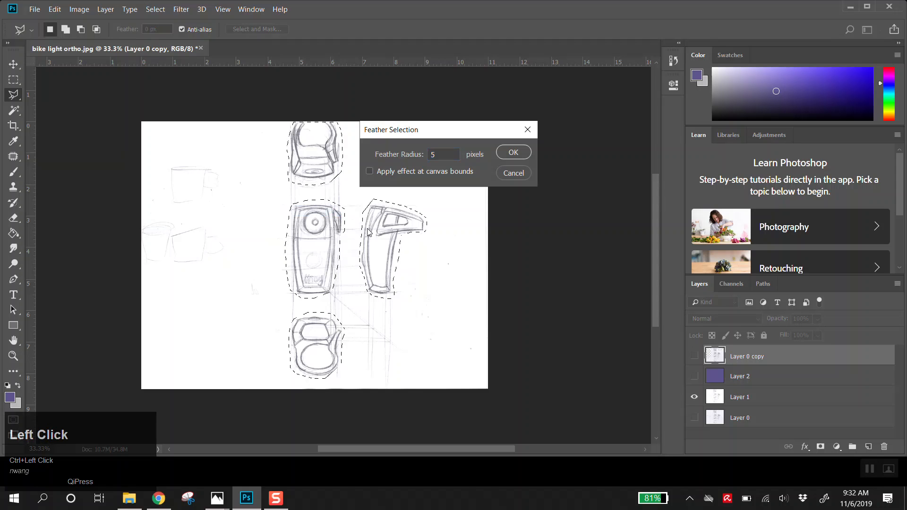
click(510, 173)
key(ctrl+space)
ctrl+click(311, 230)
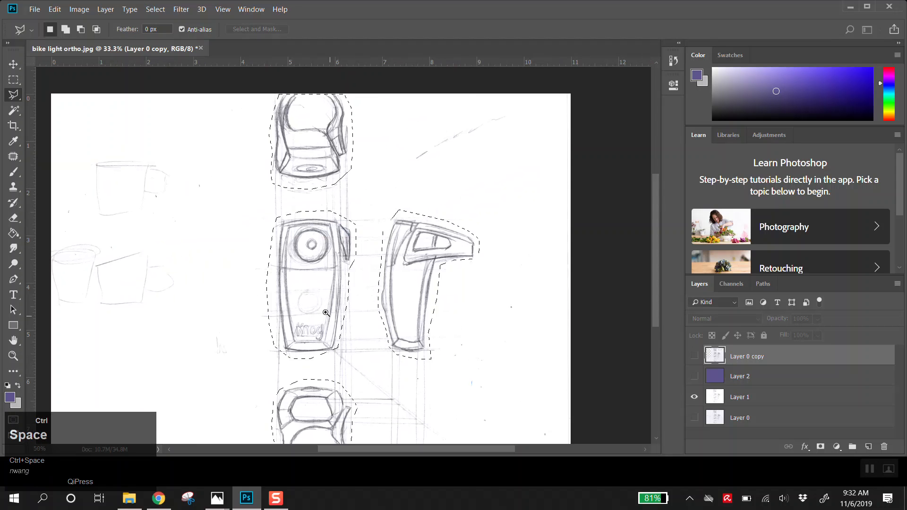
Feather the selection around the four bike light views with a 10-pixel radius.
ctrl+click(287, 352)
ctrl+click(269, 365)
ctrl+click(257, 378)
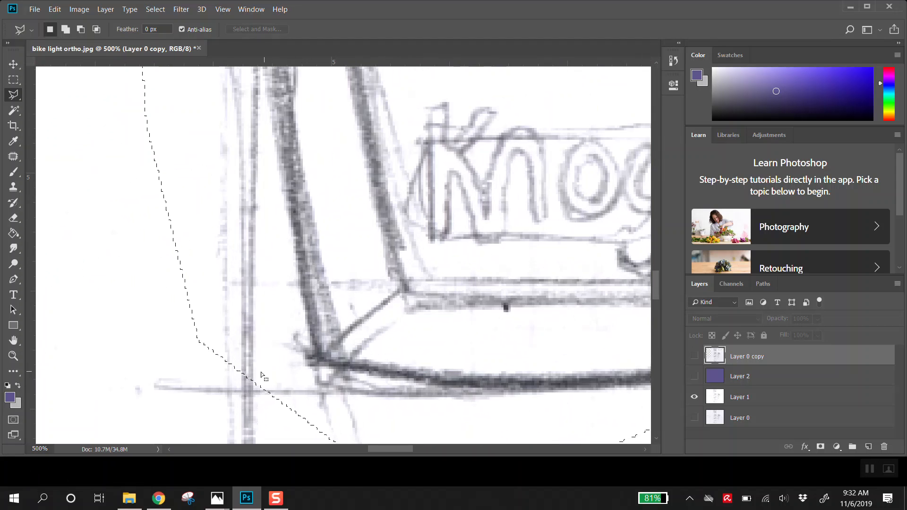
click(155, 9)
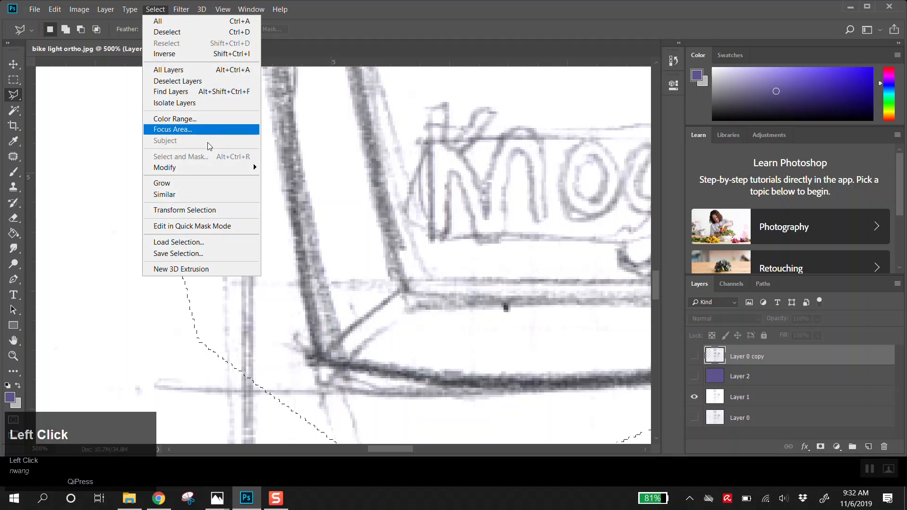
mouse_move(205, 166)
click(283, 210)
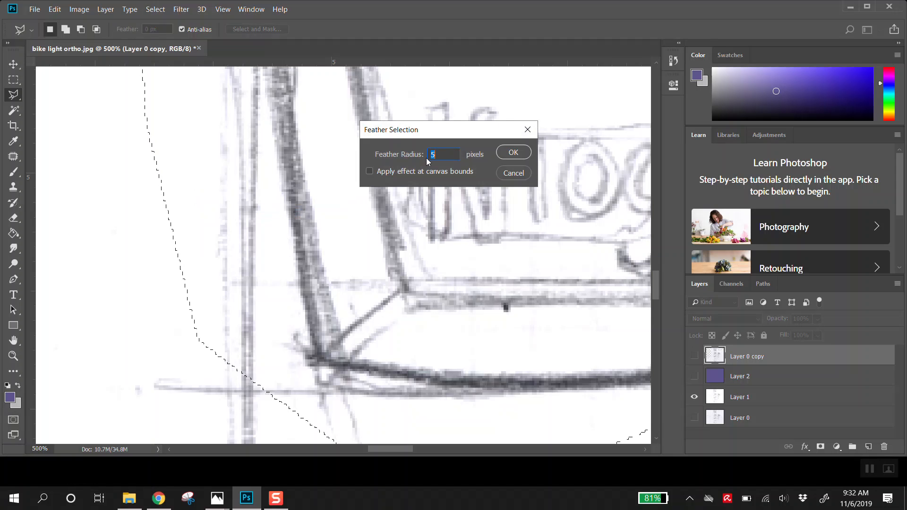
text(10)
click(514, 153)
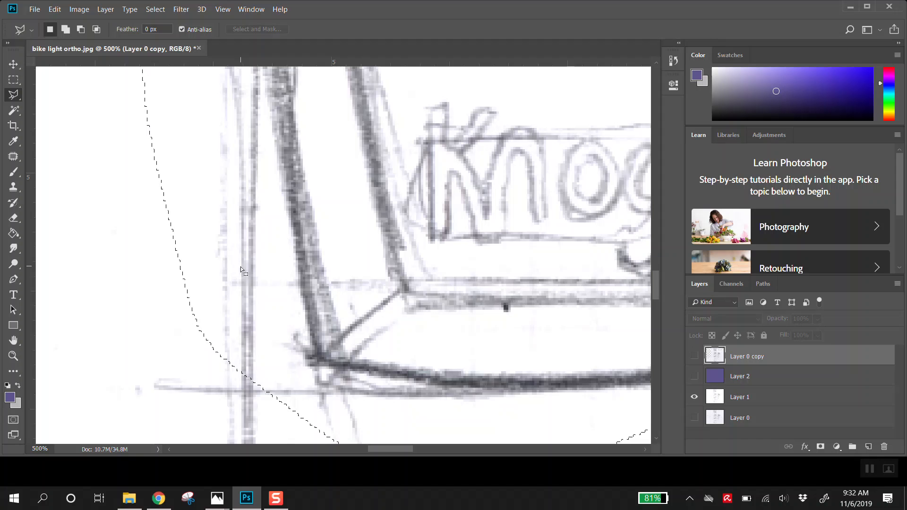
Compare the selection outlines before and after feathering by stepping back in the history and restoring the Feather state.
click(151, 8)
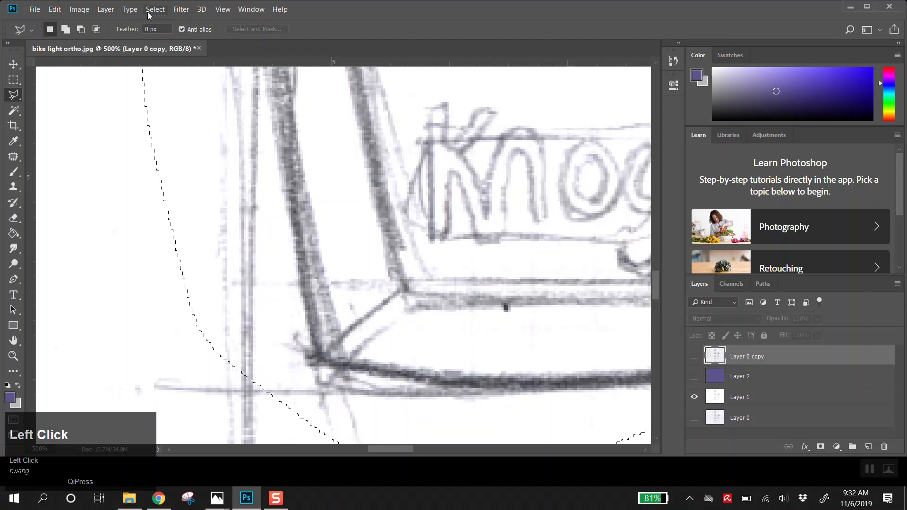
mouse_move(197, 168)
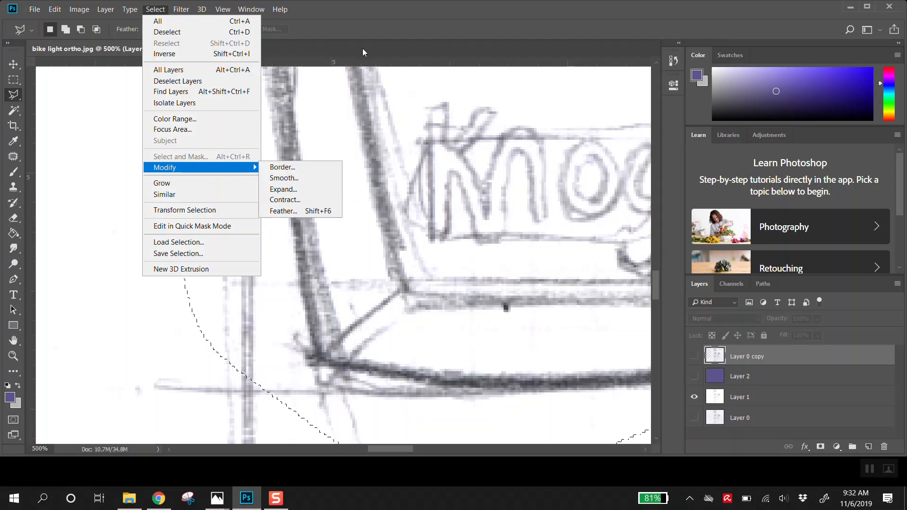
ctrl+click(353, 1)
ctrl+alt+click(380, 160)
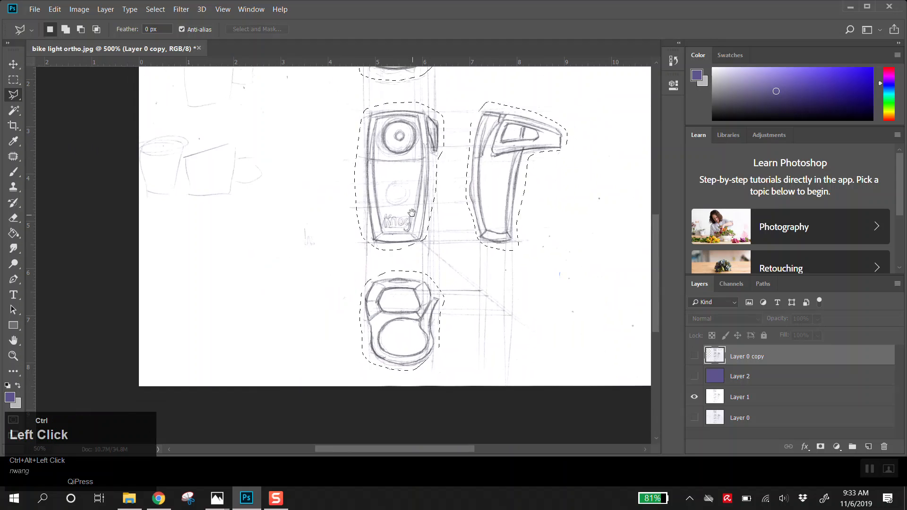
ctrl+click(406, 243)
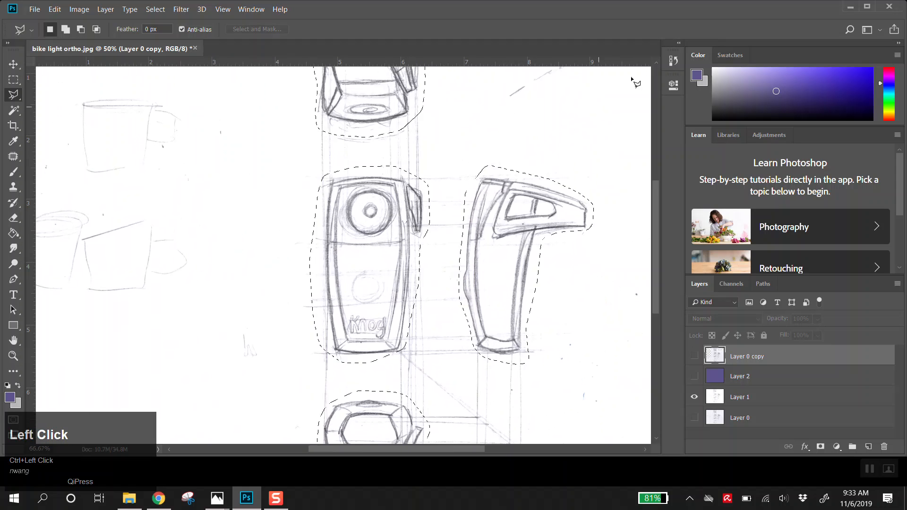
click(674, 61)
click(570, 277)
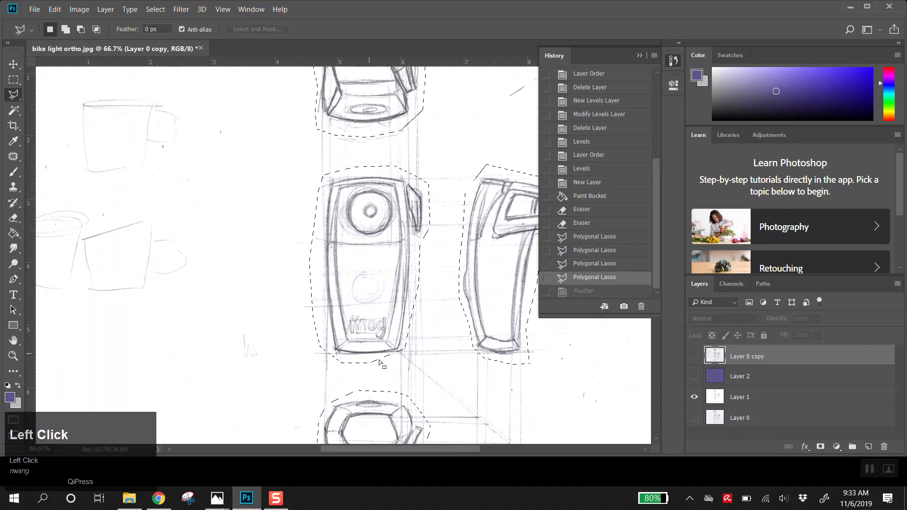
key(space)
drag(481, 203, 377, 231)
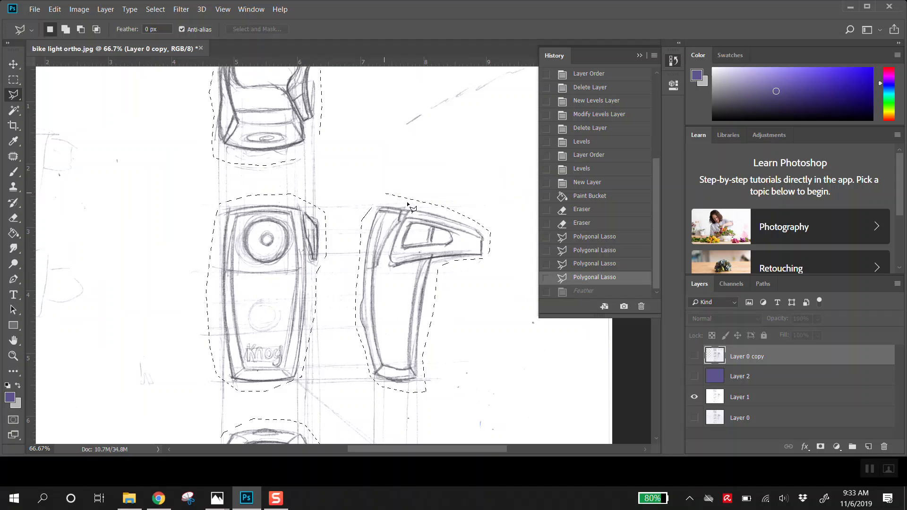
click(577, 290)
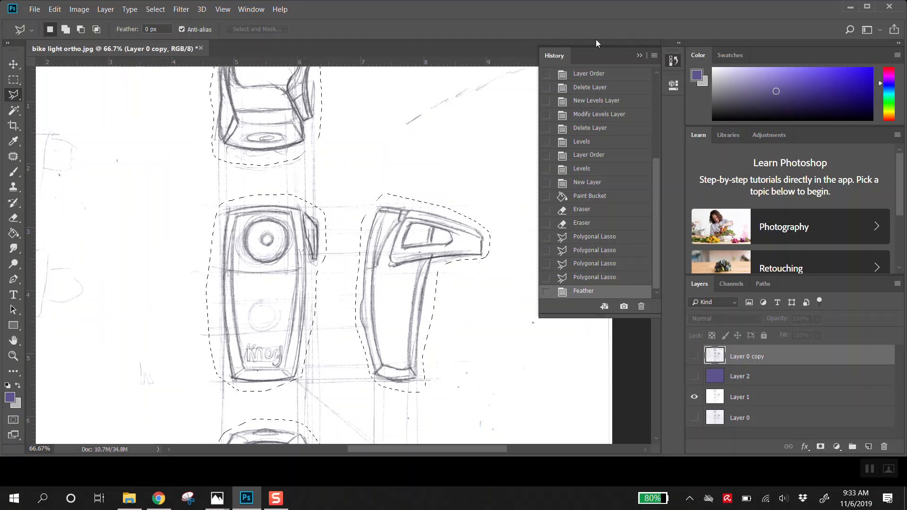
click(640, 54)
Make Layer 1 the active layer while keeping the feathered selection.
key(ctrl+space)
ctrl+alt+click(446, 203)
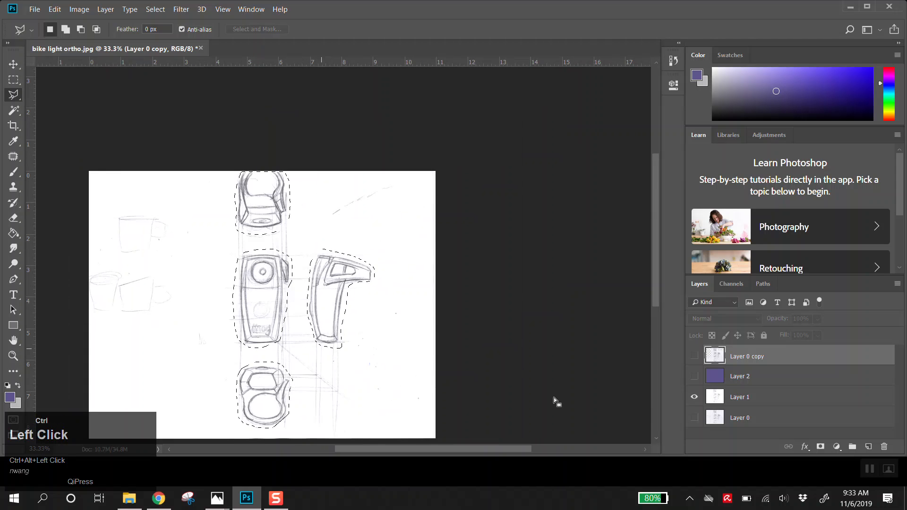
ctrl+click(747, 400)
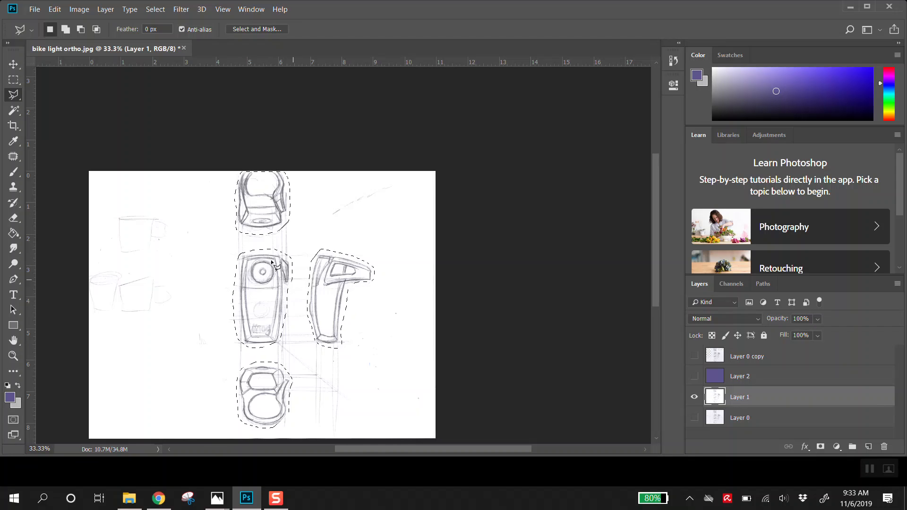
Try to invert the selection and delete everything outside the four bike light views on Layer 1.
click(155, 9)
click(166, 54)
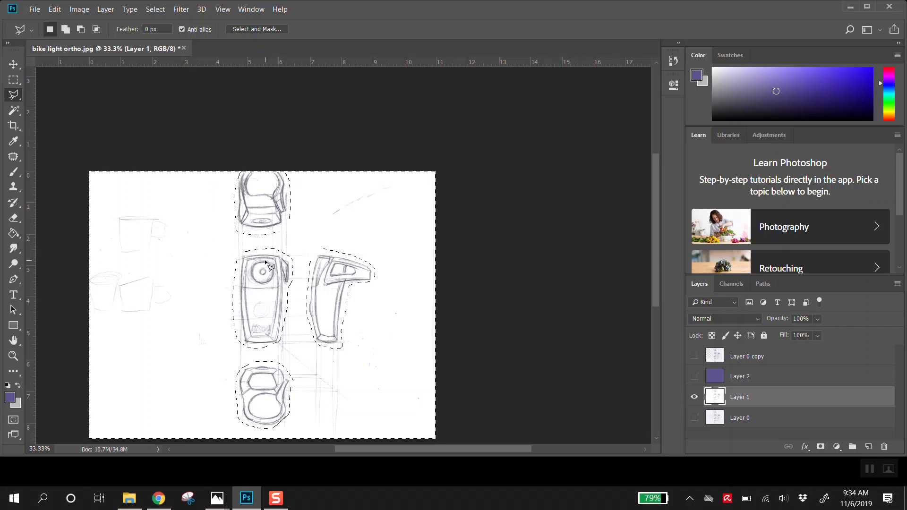
drag(289, 260, 304, 259)
key(ctrl+Delete)
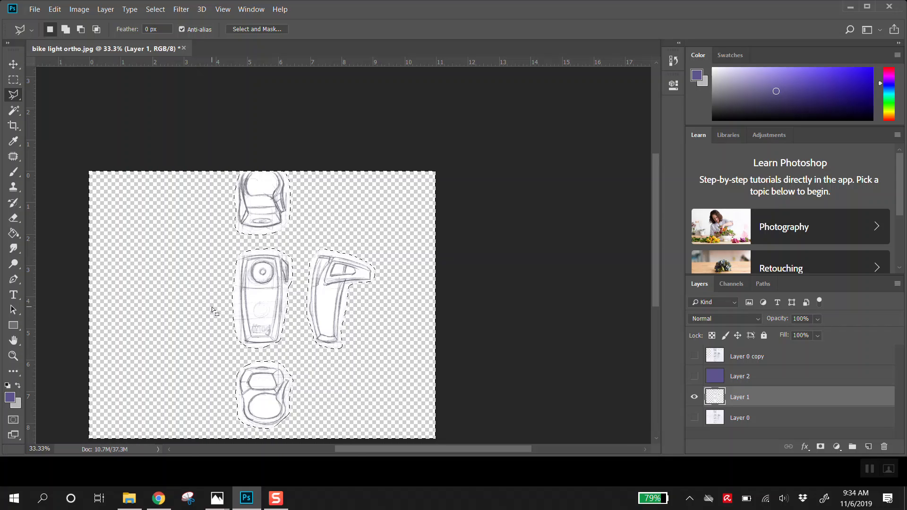
key(ctrl+z)
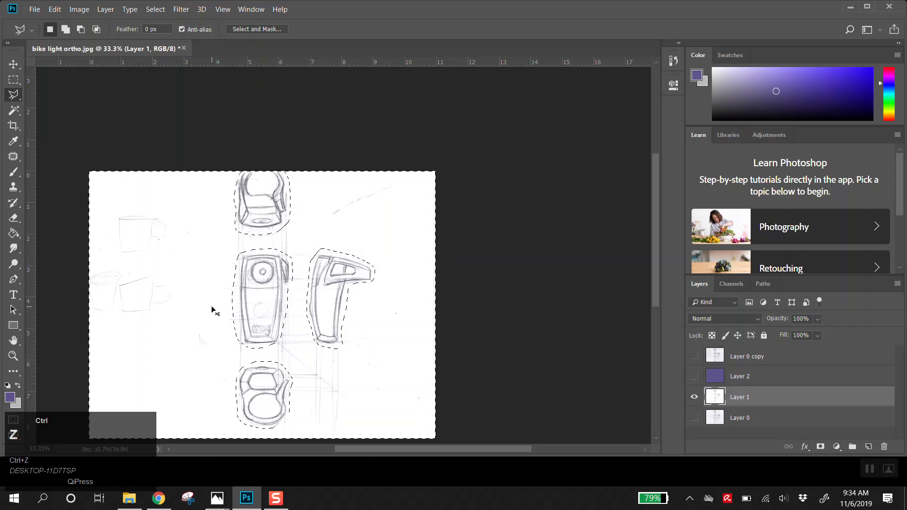
Revert the history to the Feather state, discarding the colour inversions and the inverted selection.
key(ctrl+i)
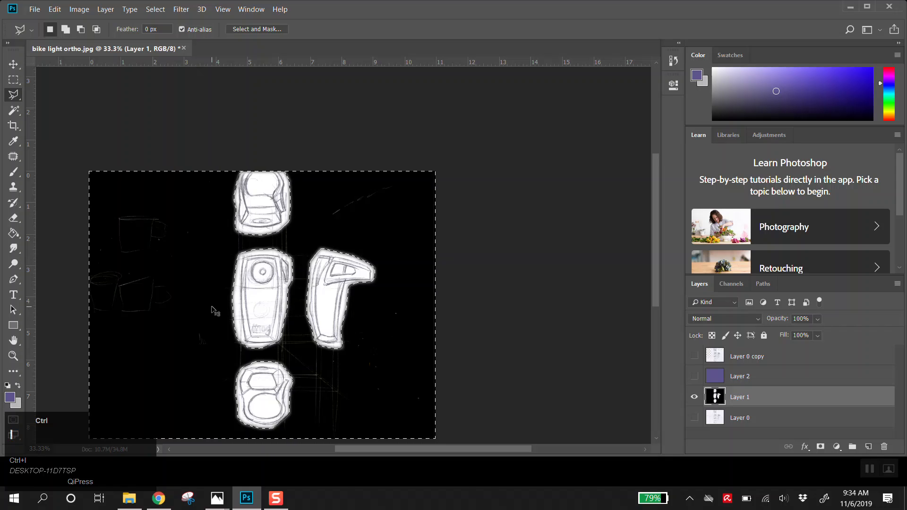
key(ctrl+i)
click(673, 60)
click(608, 269)
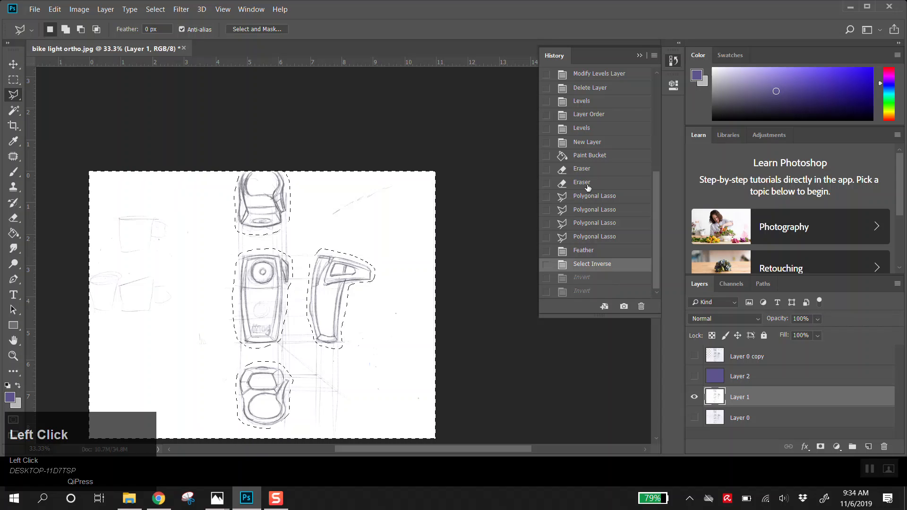
click(592, 253)
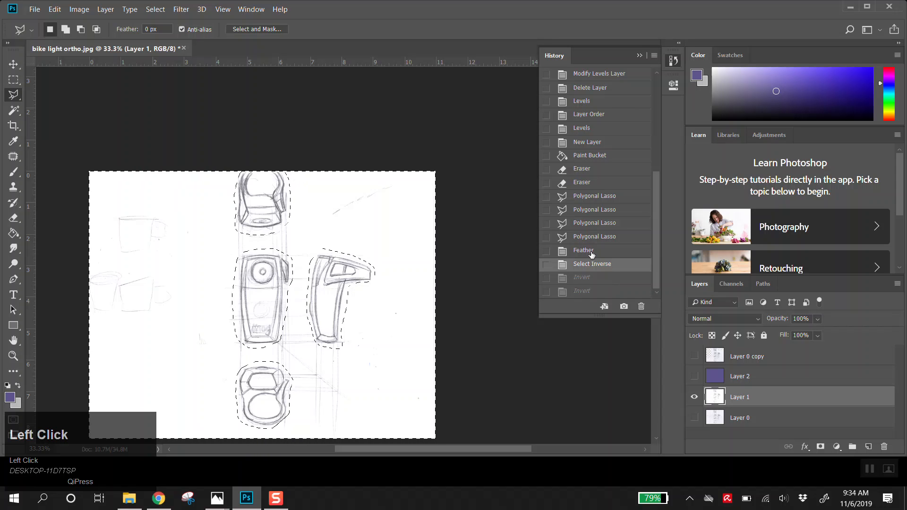
click(641, 56)
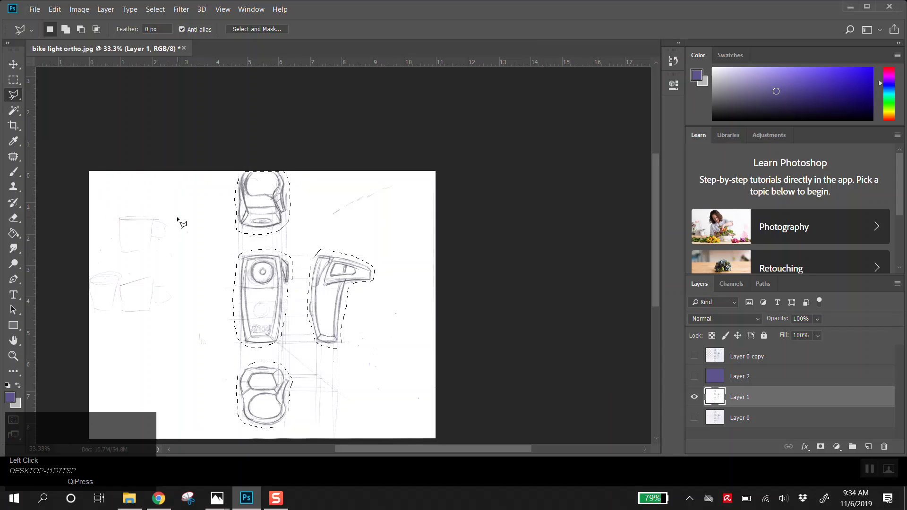
Copy the selected bike light views from Layer 1 onto a new layer and hide Layer 1.
key(ctrl+c)
key(ctrl+v)
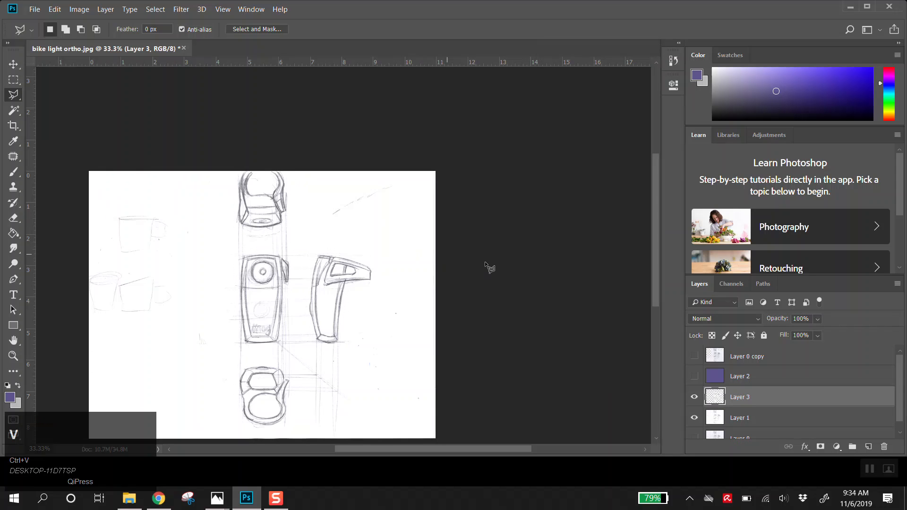
click(695, 418)
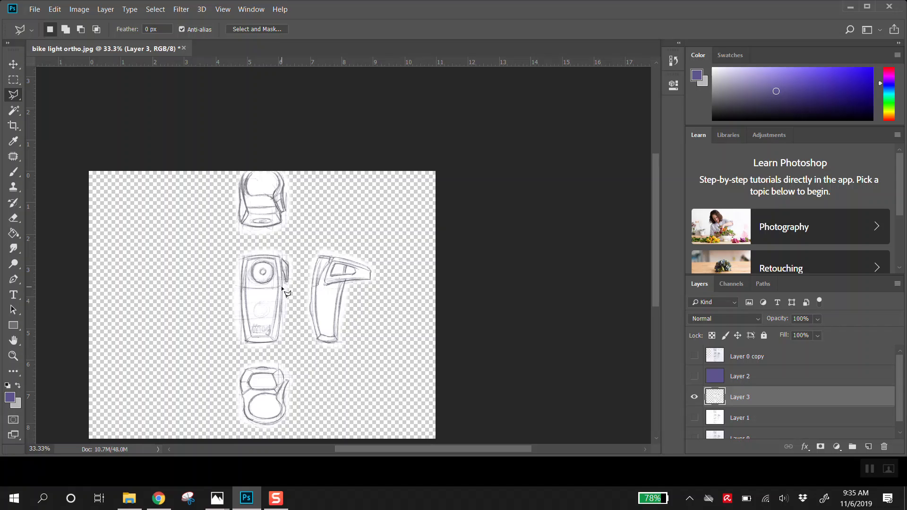
Switch to the Move tool with the pasted bike light views layer active.
click(14, 64)
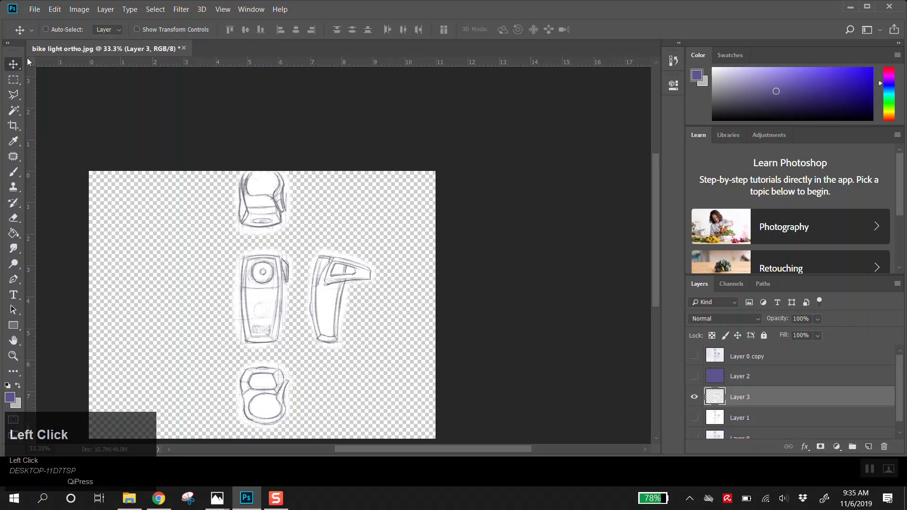
ctrl+alt+click(344, 340)
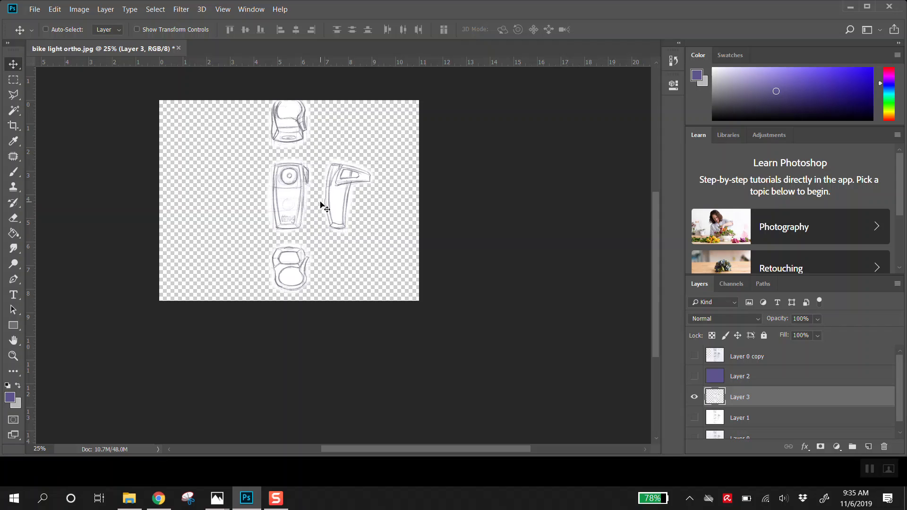
ctrl+click(300, 129)
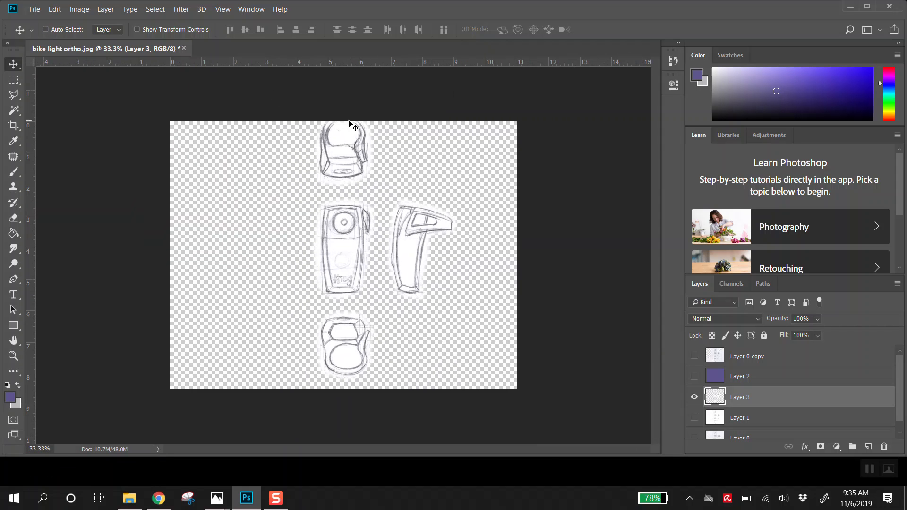
Shift all the sketches on Layer 3 slightly down, and enclose the uppermost bike light view in a rectangular marquee selection.
drag(354, 231, 352, 239)
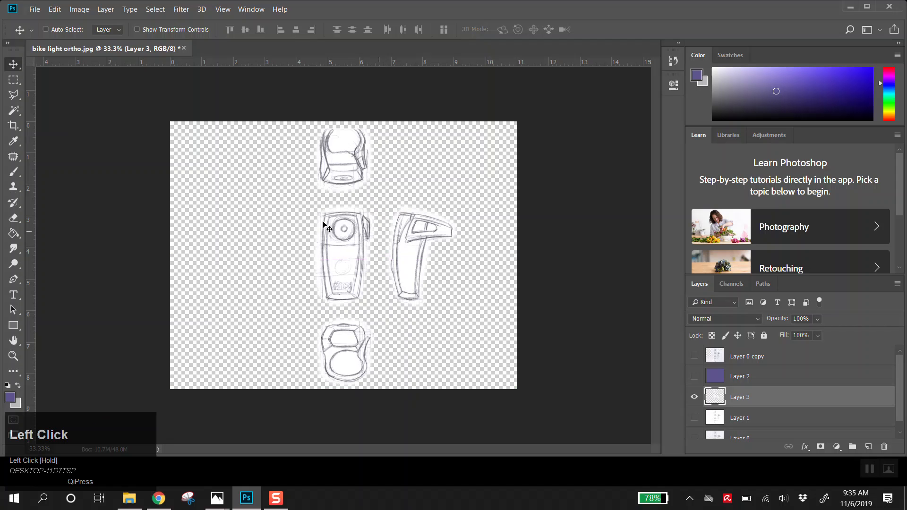
click(10, 84)
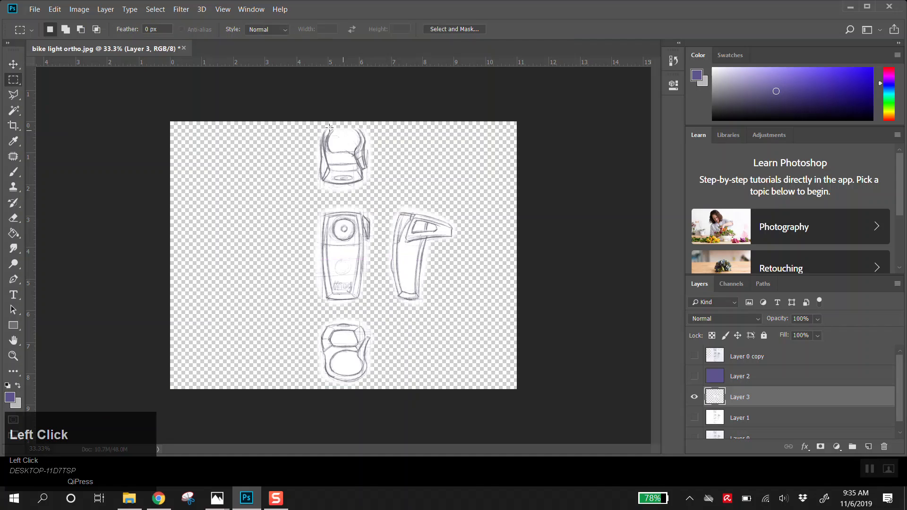
mouse_move(300, 103)
mouse_down()
mouse_move(397, 171)
mouse_move(419, 199)
mouse_up()
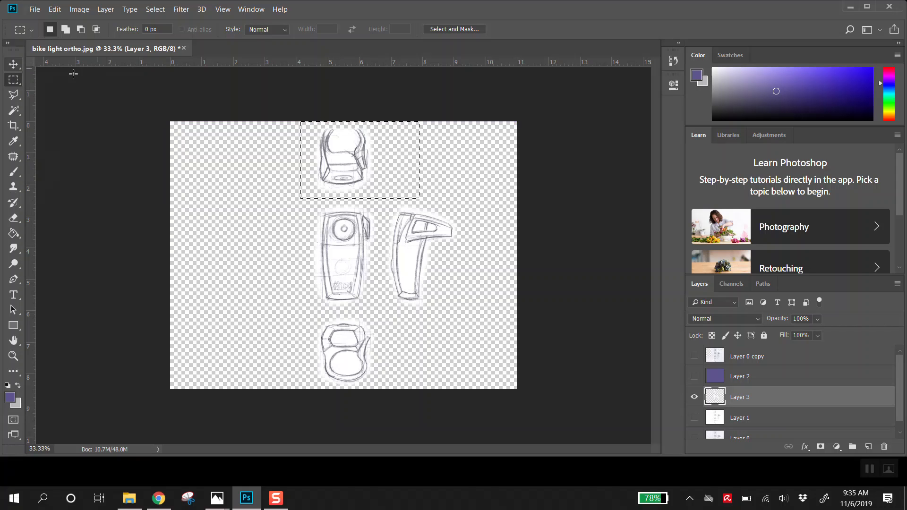
click(14, 66)
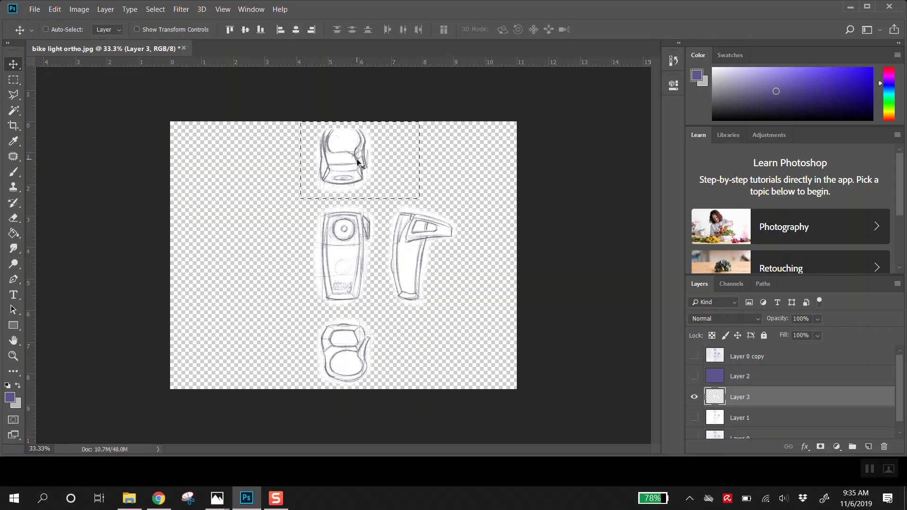
Try moving the selected uppermost view sideways and diagonally out of line with the front view, and undo each move.
mouse_move(354, 165)
mouse_down()
mouse_move(279, 189)
mouse_move(318, 158)
mouse_move(342, 173)
mouse_move(298, 170)
mouse_up()
key(ctrl+z)
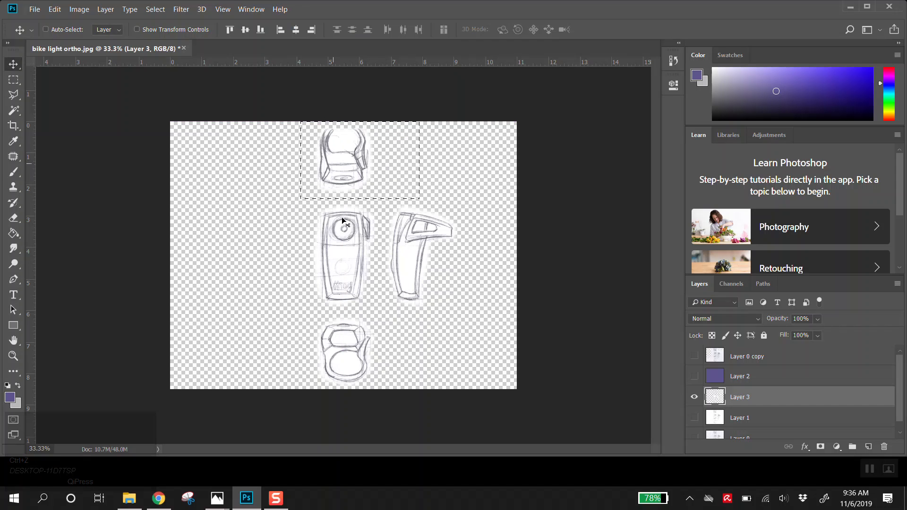
mouse_move(345, 141)
mouse_down()
mouse_move(334, 150)
mouse_move(272, 145)
mouse_move(302, 314)
mouse_move(336, 109)
mouse_move(265, 278)
mouse_move(320, 150)
mouse_move(337, 207)
mouse_move(353, 125)
mouse_move(360, 186)
mouse_move(363, 150)
mouse_move(373, 163)
mouse_move(217, 156)
mouse_move(577, 201)
mouse_move(231, 168)
mouse_move(402, 185)
mouse_up()
key(ctrl+z)
key(ctrl+z)
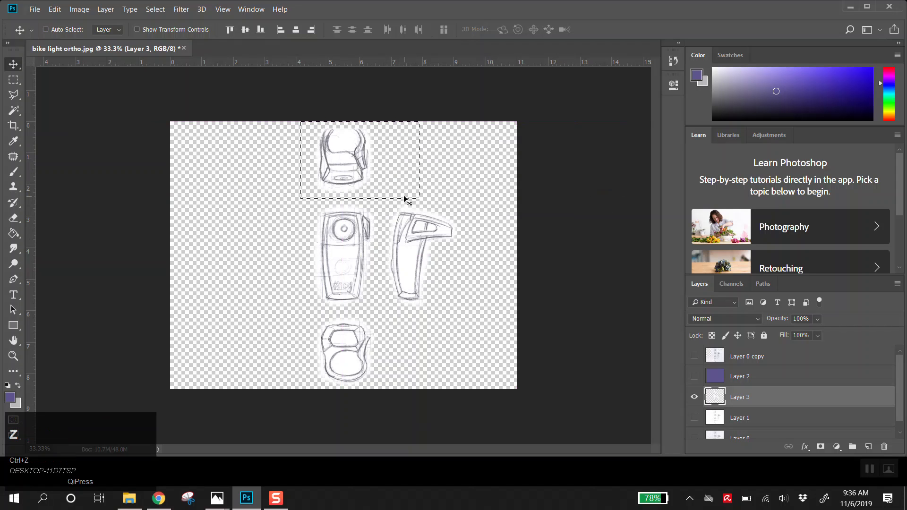
Move the selected uppermost view straight down, and marquee-select the lowest view and move it straight up, both closer to the front view.
mouse_move(346, 157)
mouse_down()
mouse_move(347, 169)
mouse_move(340, 164)
mouse_up()
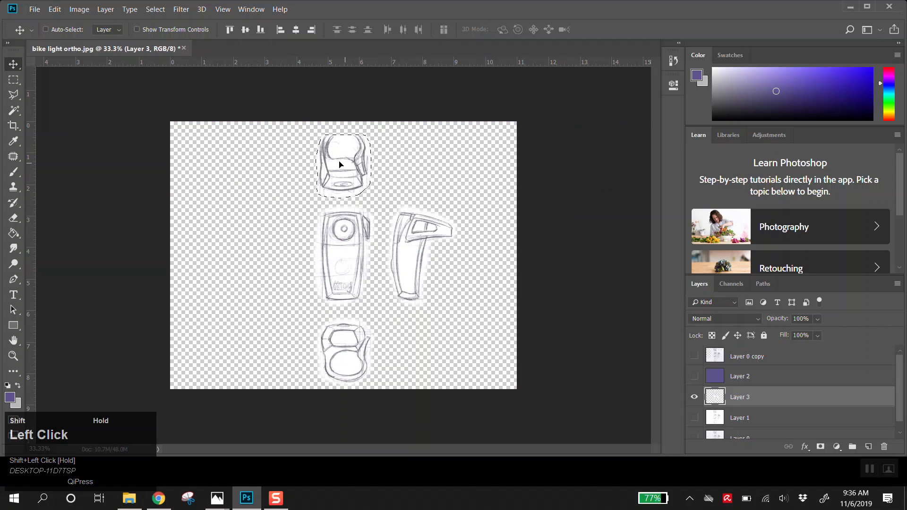
click(17, 82)
drag(408, 389, 286, 316)
click(15, 65)
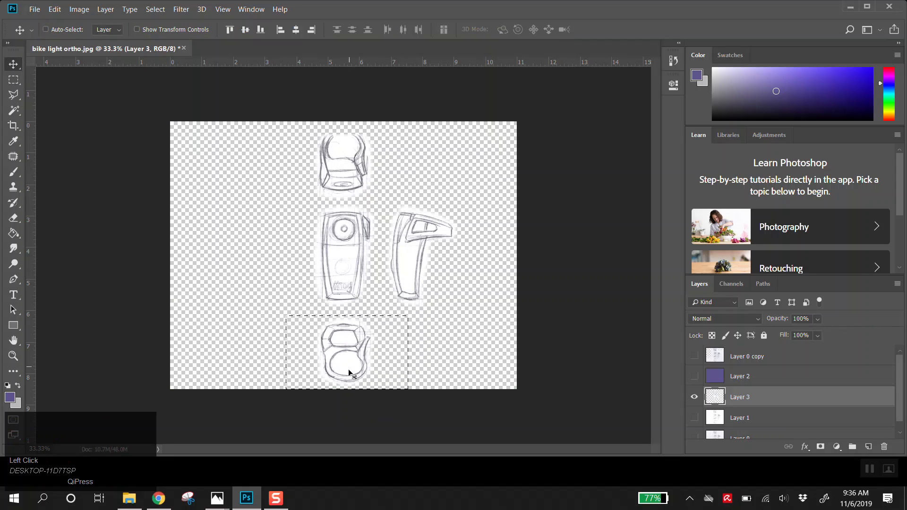
mouse_move(355, 368)
mouse_down()
mouse_move(331, 361)
mouse_move(343, 368)
mouse_move(352, 331)
mouse_move(349, 377)
mouse_move(343, 348)
mouse_move(351, 385)
mouse_move(350, 372)
mouse_up()
key(ctrl+z)
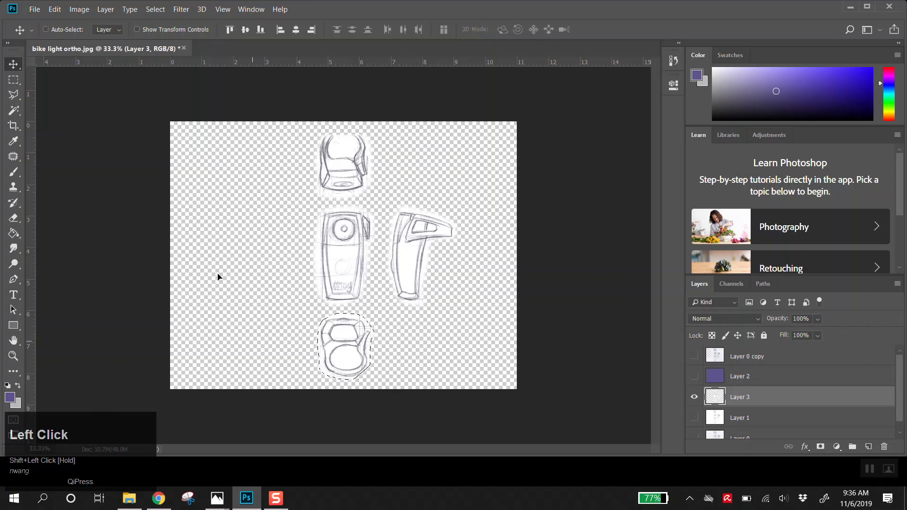
Marquee-select the side view, move it horizontally closer to the front view, and clear the selection.
click(13, 79)
mouse_move(382, 189)
mouse_down()
mouse_move(478, 312)
mouse_move(484, 345)
mouse_up()
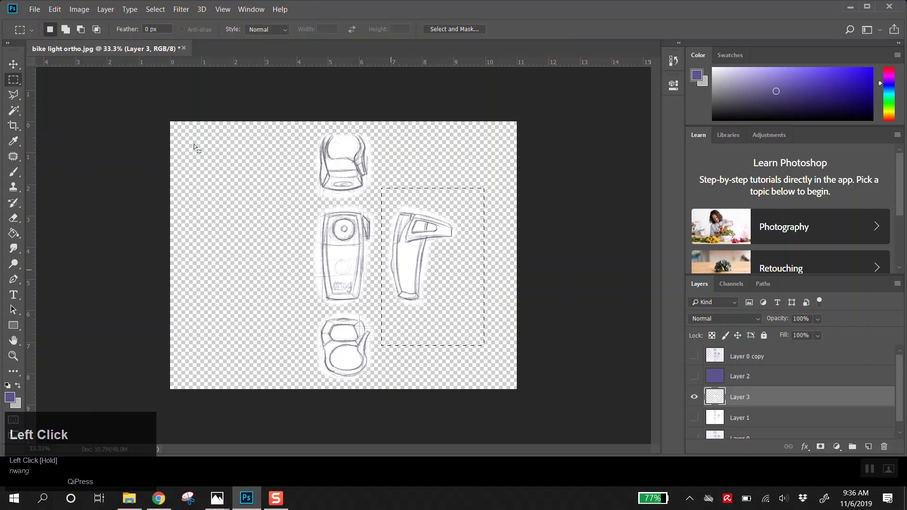
click(13, 64)
drag(409, 298, 408, 284)
key(ctrl+d)
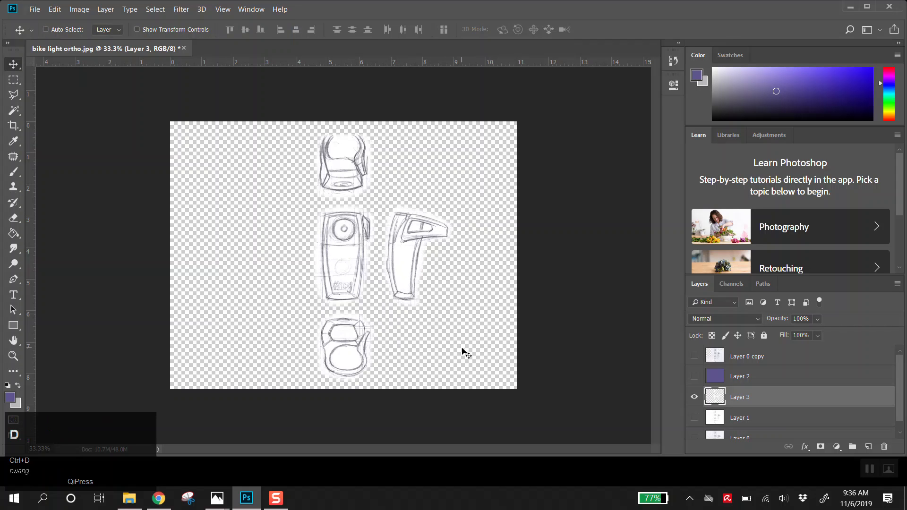
click(13, 80)
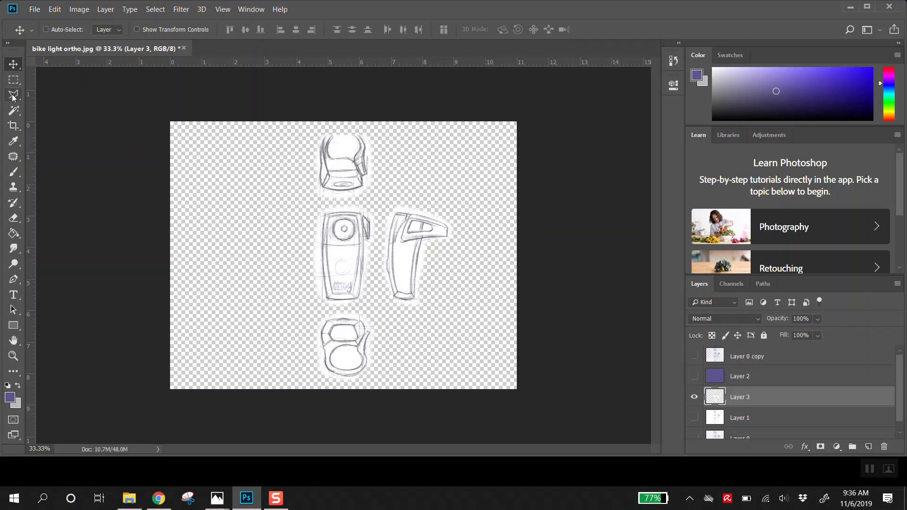
drag(382, 198, 465, 324)
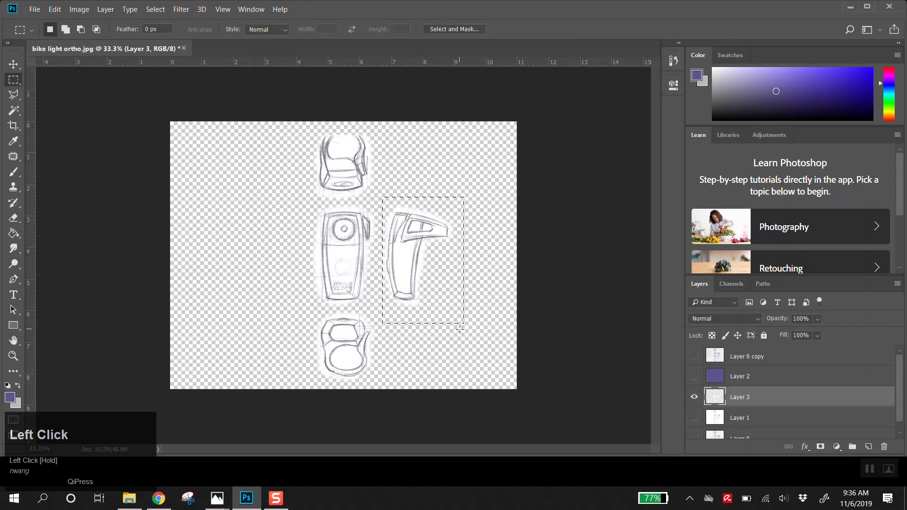
key(ctrl+d)
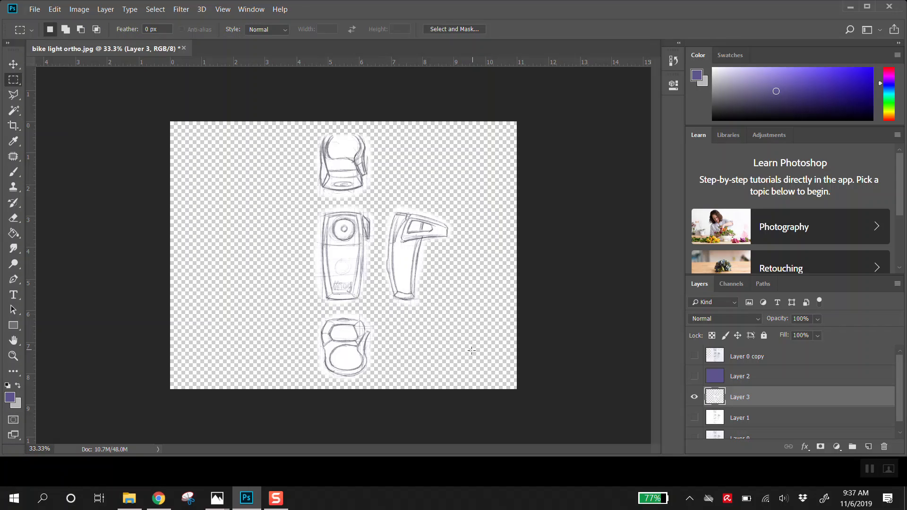
click(13, 64)
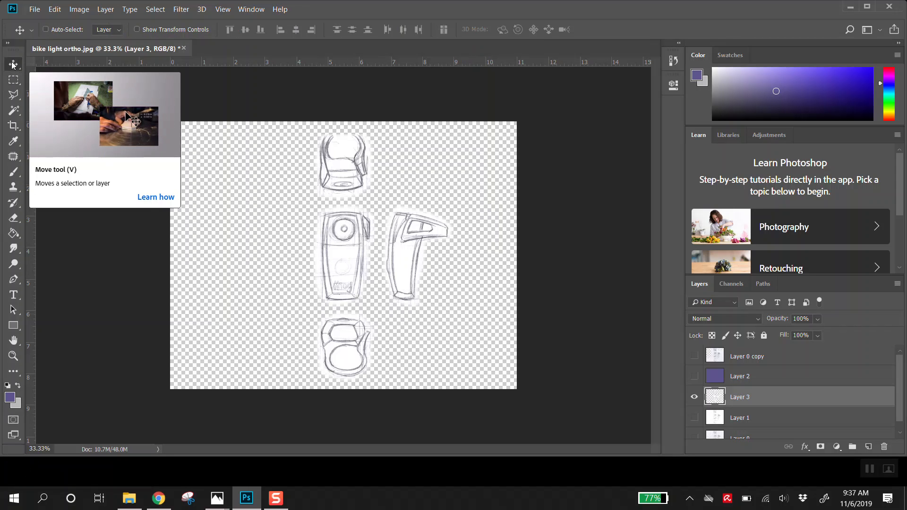
click(192, 282)
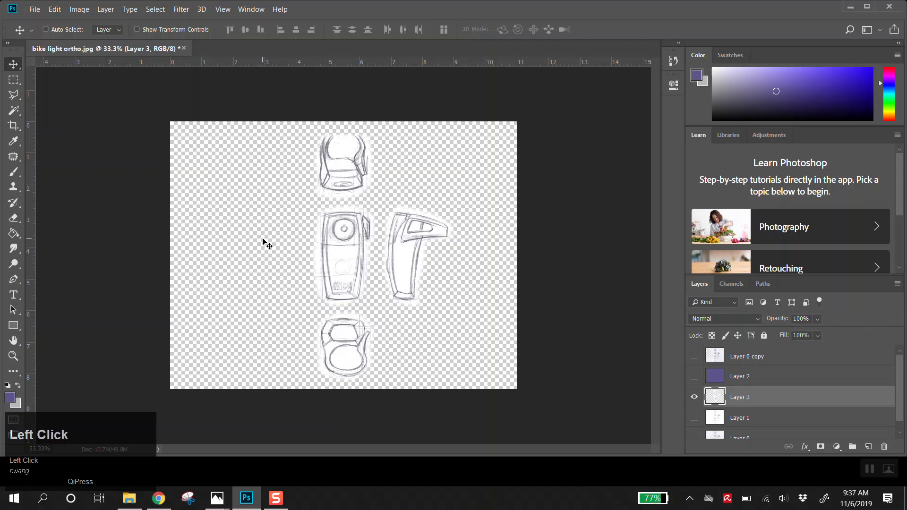
Try scaling all the sketches on Layer 3 with Free Transform, with and without keeping their proportions, and cancel the transform.
key(ctrl+t)
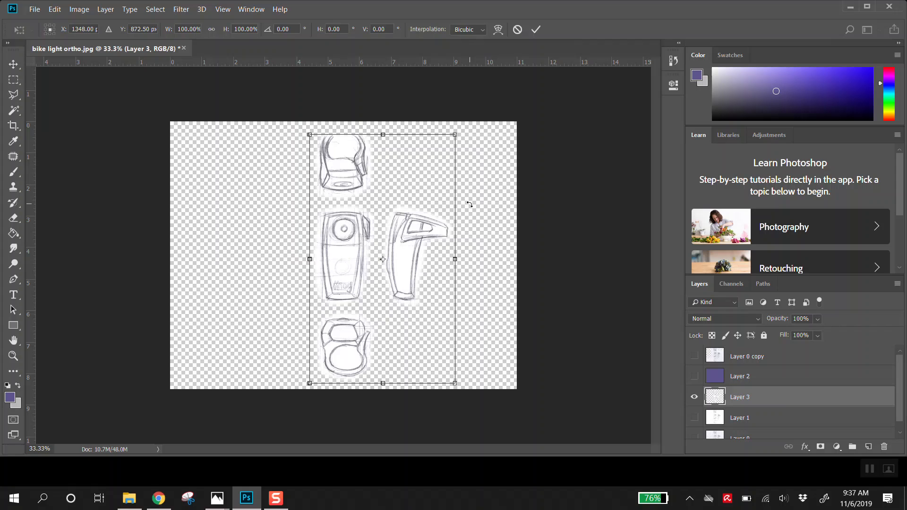
key(Escape)
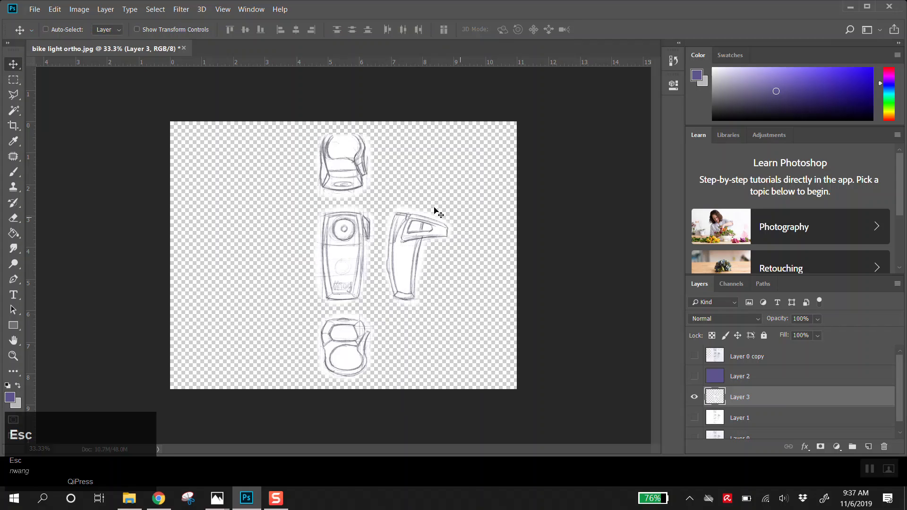
key(ctrl+t)
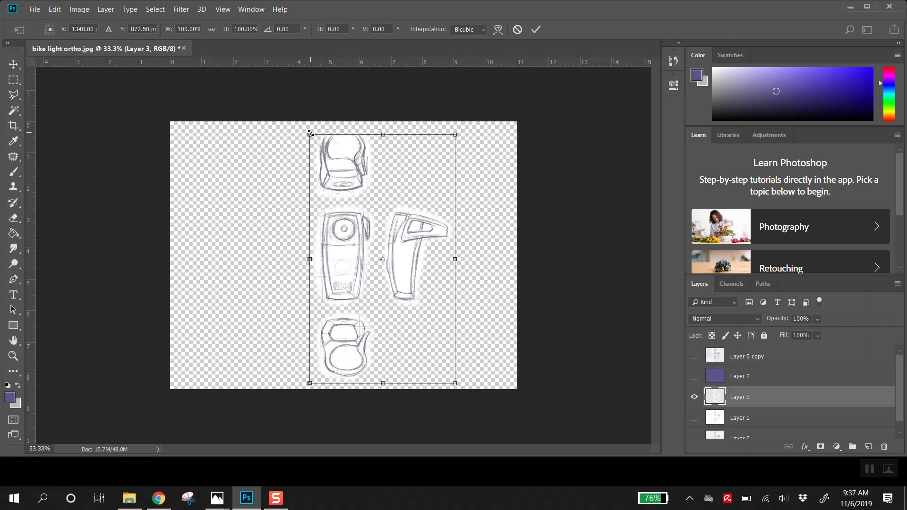
drag(305, 133, 352, 156)
key(ctrl+z)
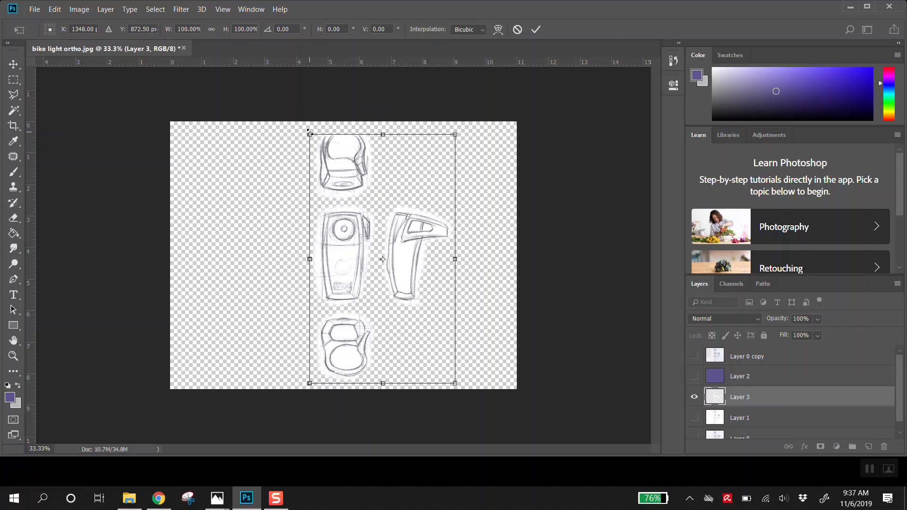
drag(309, 134, 197, 171)
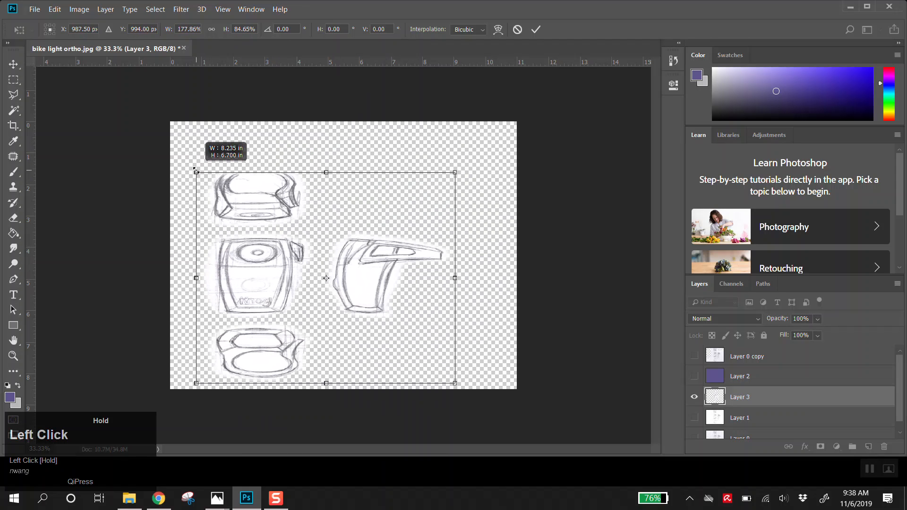
drag(196, 171, 197, 171)
key(ctrl+z)
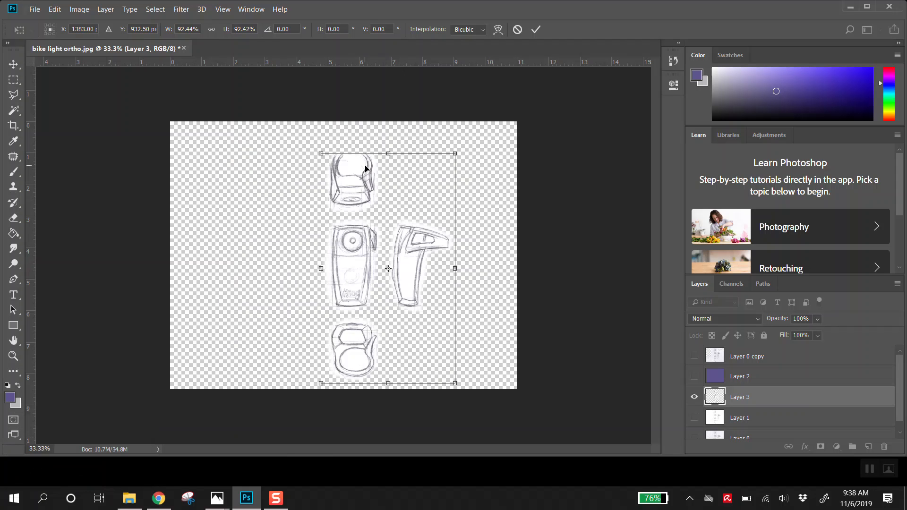
key(Escape)
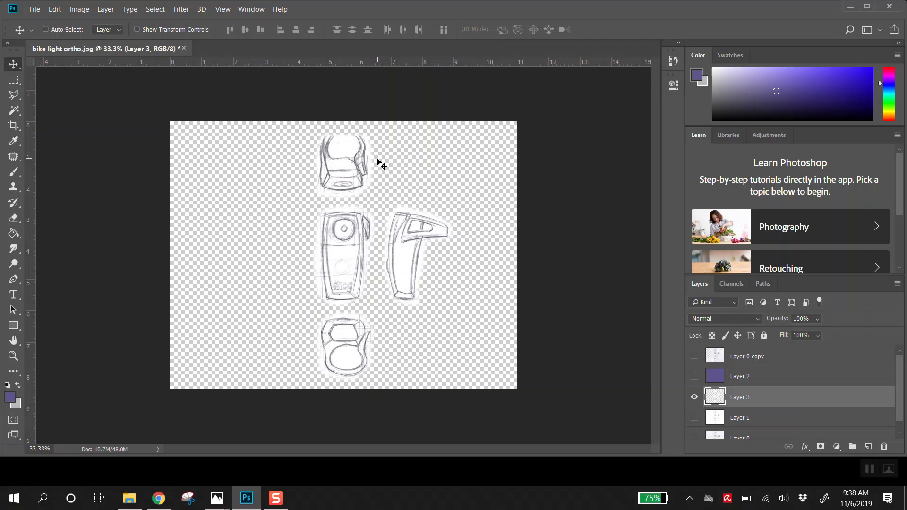
Copy the marquee-selected side view onto a new layer and align the copy over the original sketch.
click(14, 80)
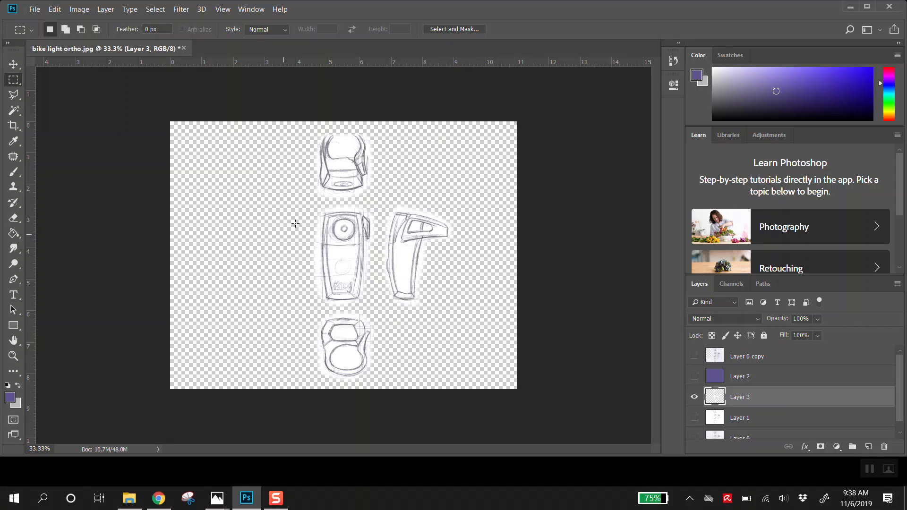
click(380, 194)
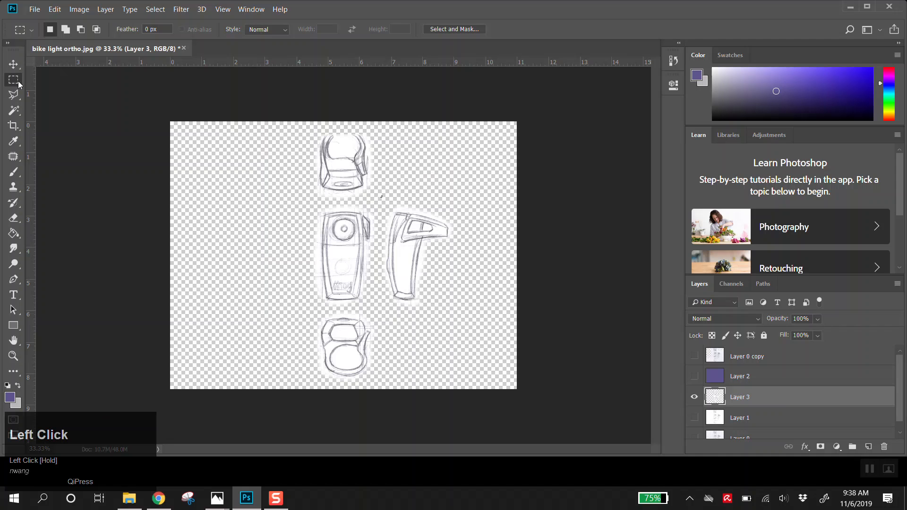
drag(379, 192, 459, 322)
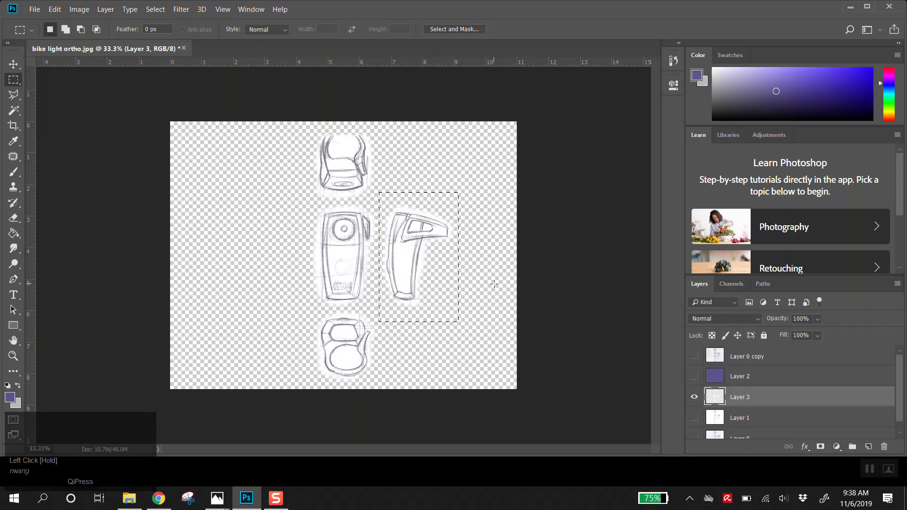
key(ctrl+c)
key(ctrl+v)
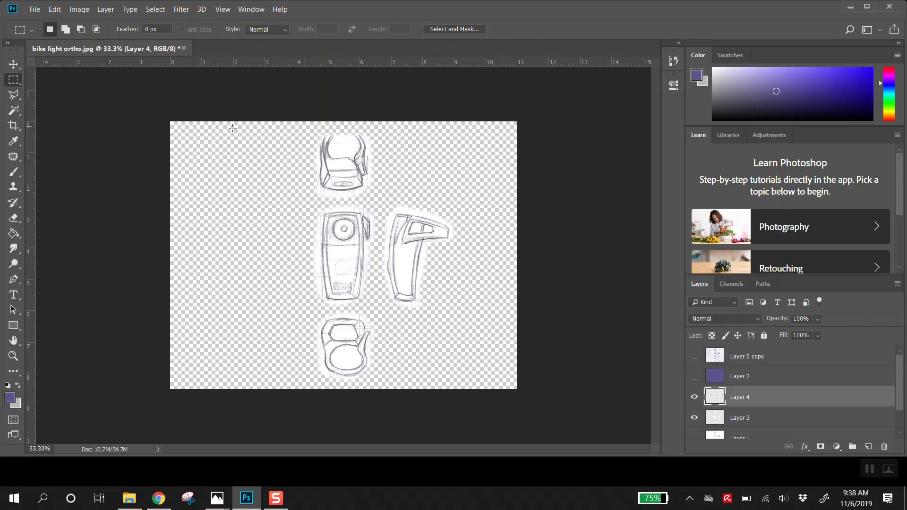
click(16, 66)
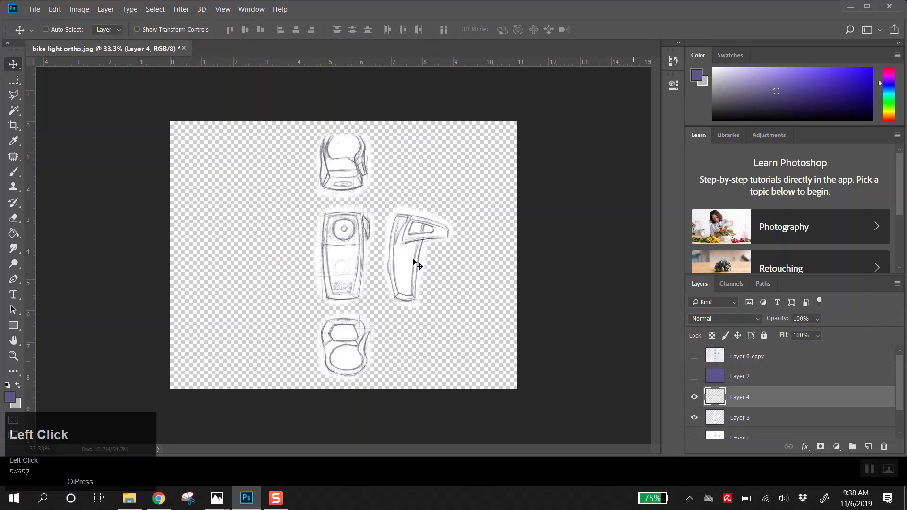
mouse_move(409, 252)
mouse_down()
mouse_move(473, 207)
mouse_move(368, 189)
mouse_move(367, 243)
mouse_move(407, 249)
mouse_up()
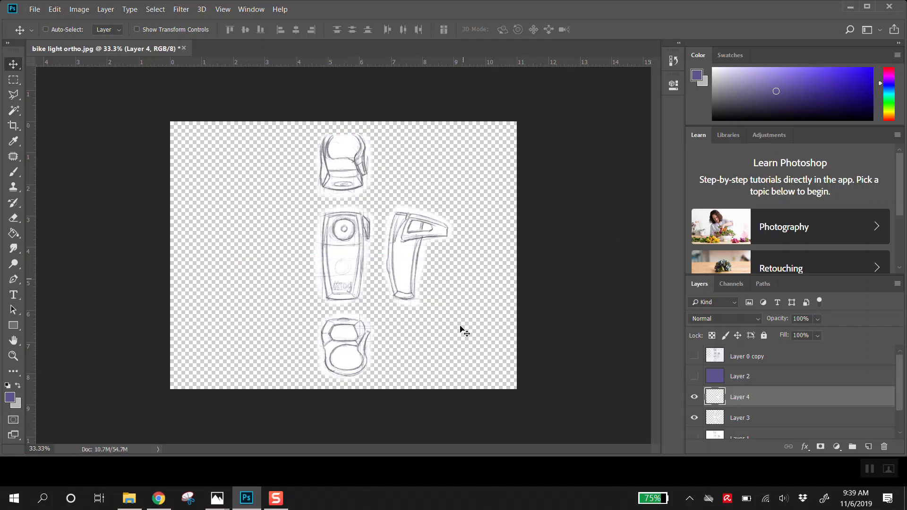
click(79, 10)
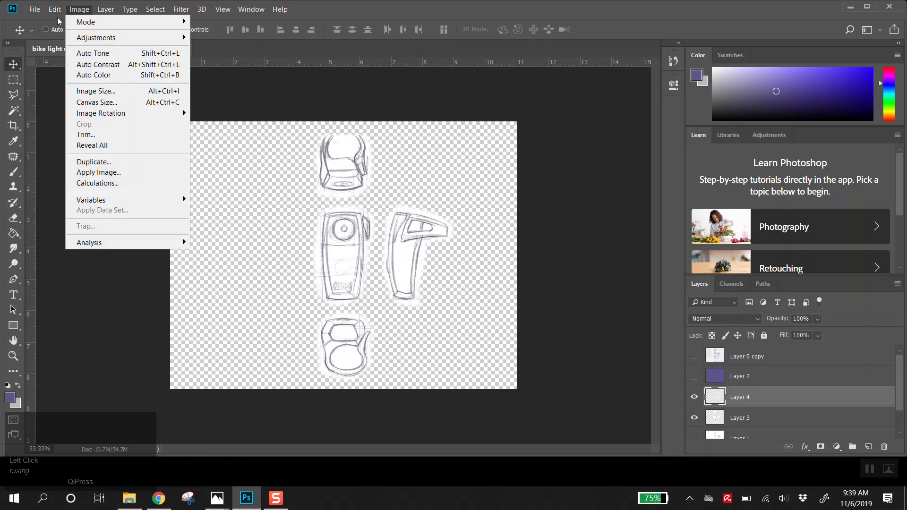
mouse_move(55, 10)
mouse_move(77, 257)
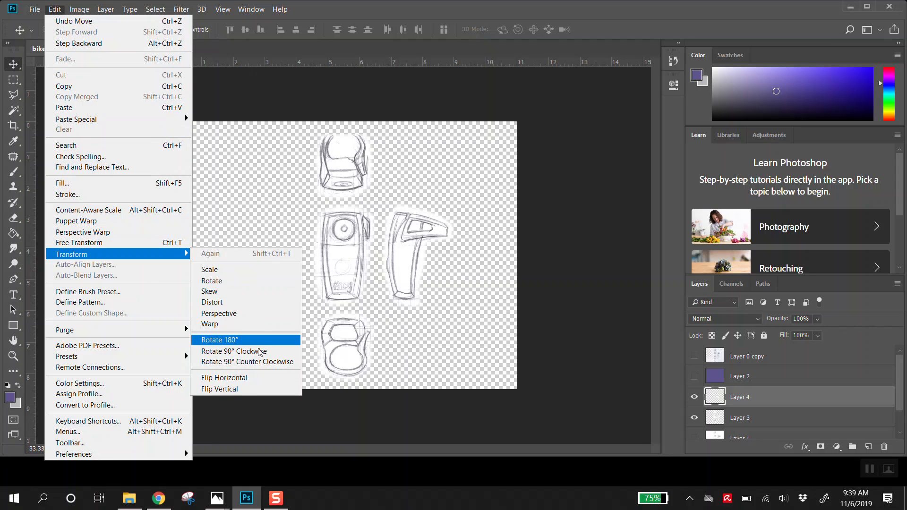
click(238, 378)
click(79, 10)
click(55, 10)
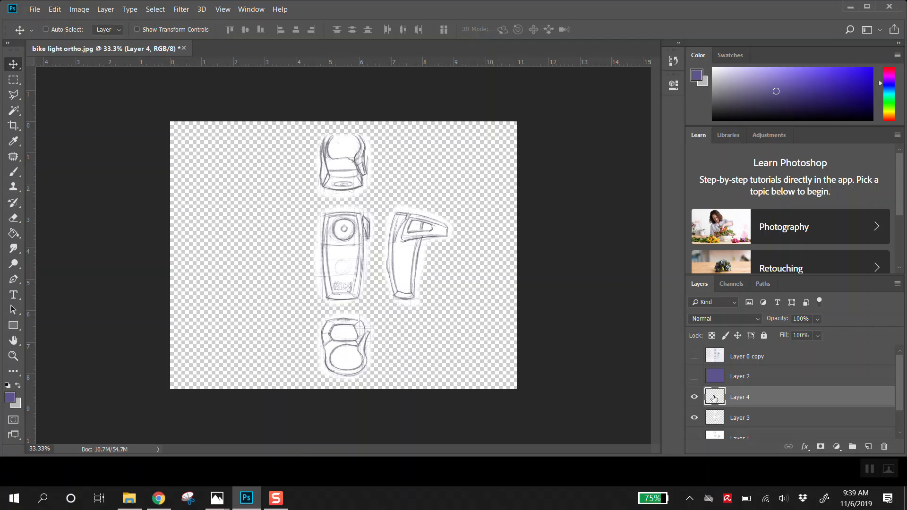
Hide Layer 4, marquee-select the side view on Layer 3, and copy it onto a new layer.
click(695, 400)
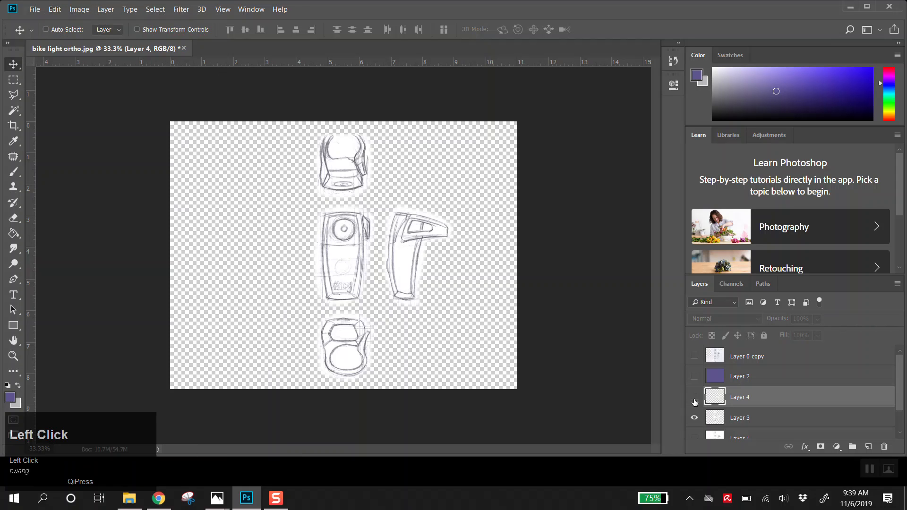
click(757, 421)
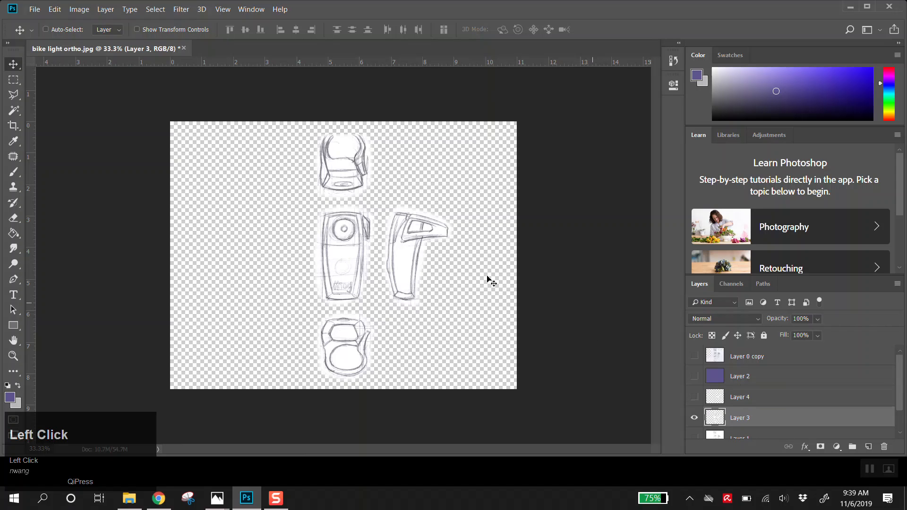
click(19, 79)
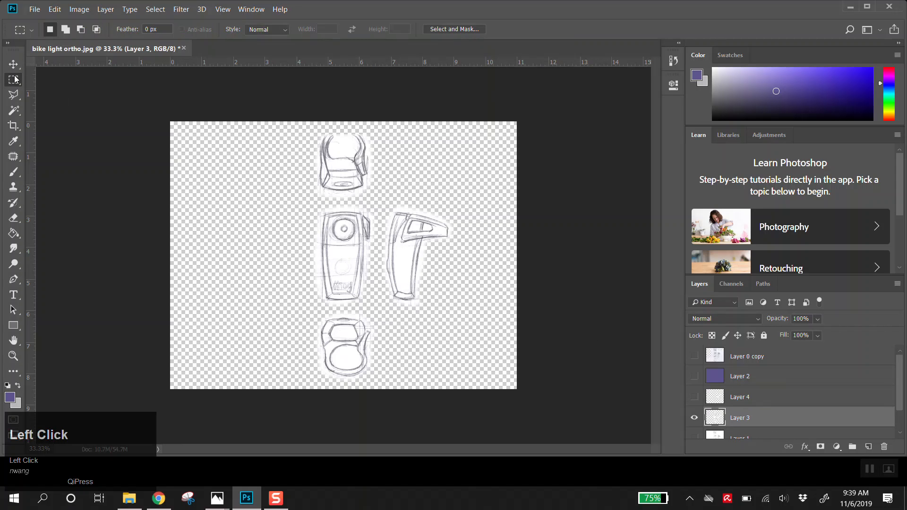
drag(381, 199, 458, 313)
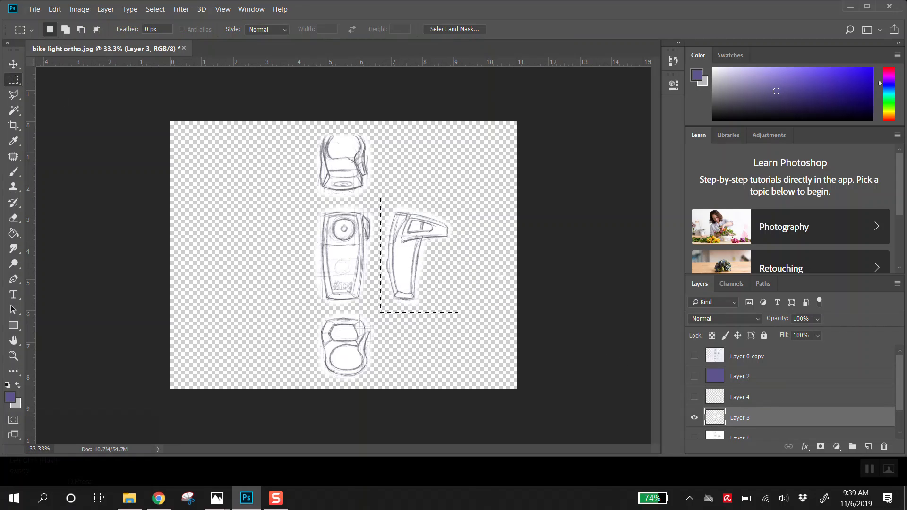
key(ctrl+c)
key(ctrl+v)
scroll(794, 411, down, 1)
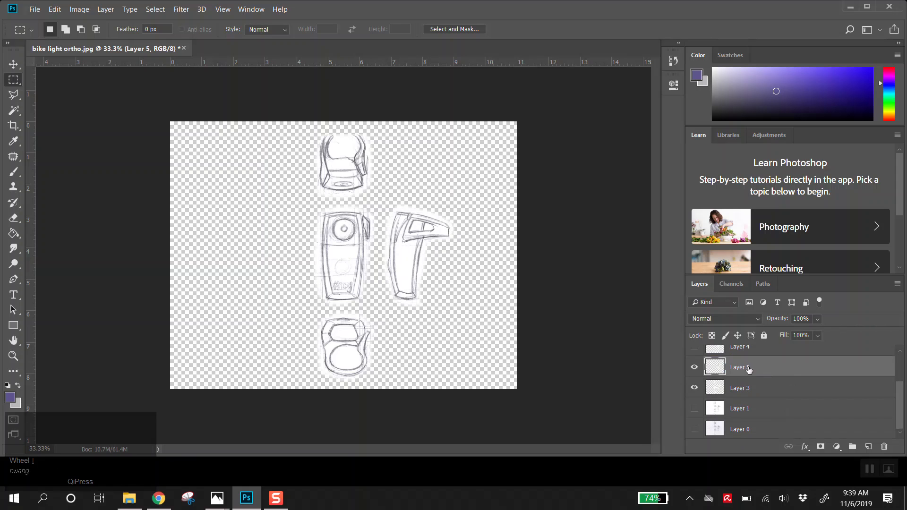
Flip the side view copy on Layer 5 horizontally.
click(778, 385)
click(774, 374)
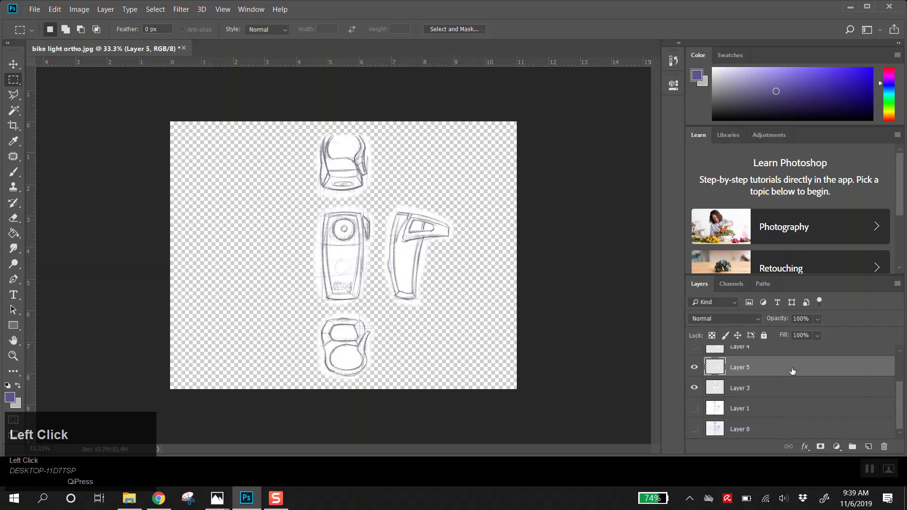
click(54, 9)
mouse_move(105, 255)
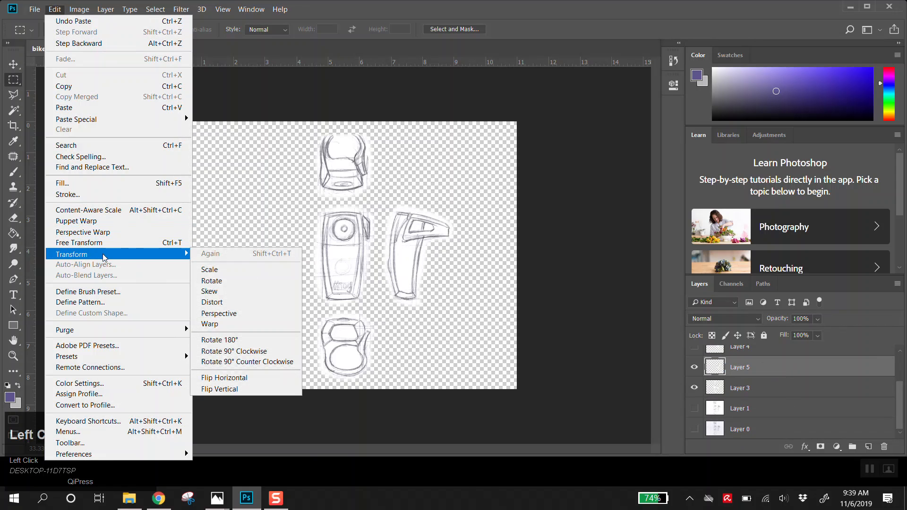
click(247, 378)
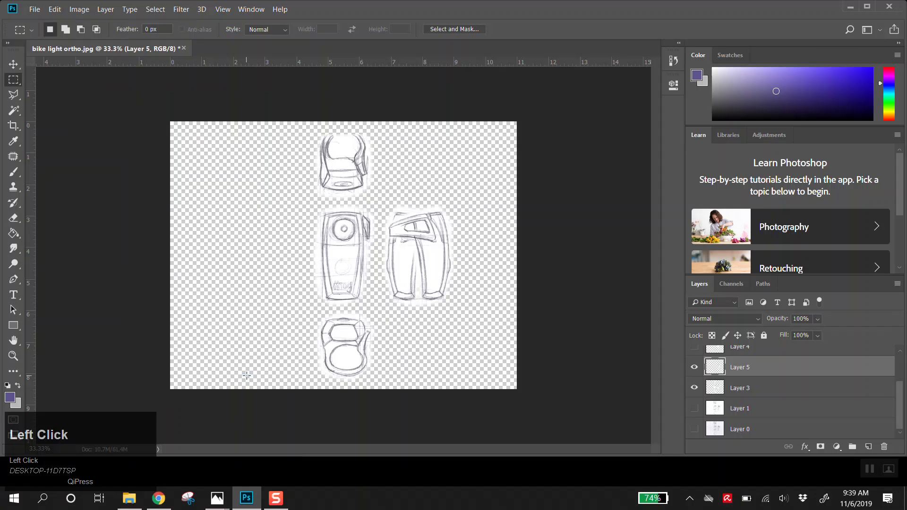
Move the flipped side view straight across to the opposite side of the front view and nudge it slightly toward the front view.
click(14, 65)
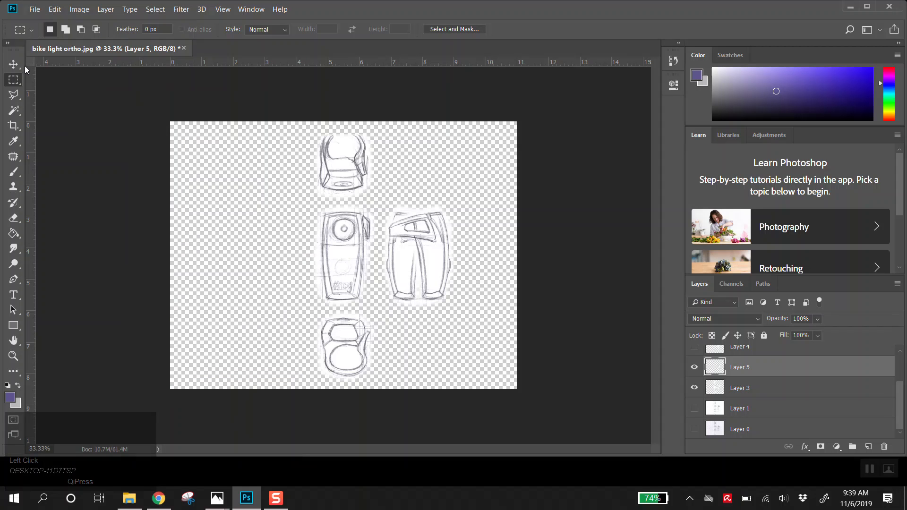
shift+click(440, 278)
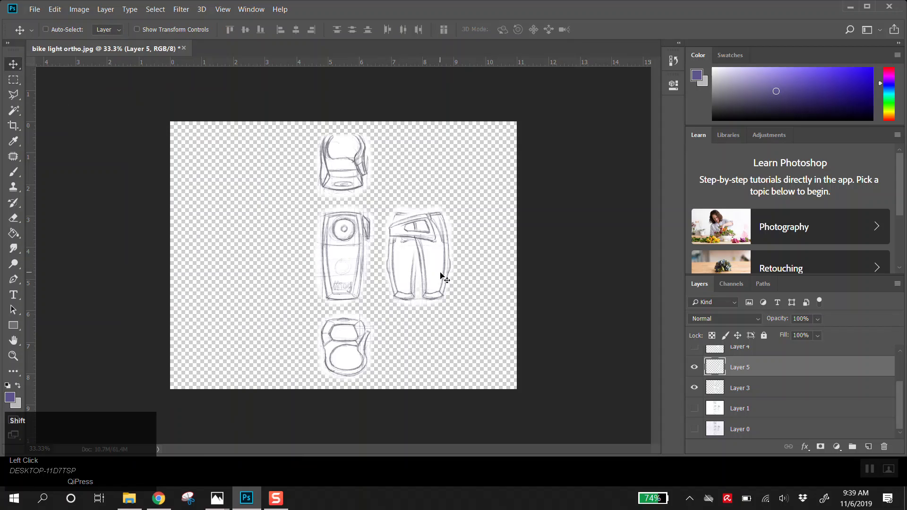
drag(441, 277, 283, 270)
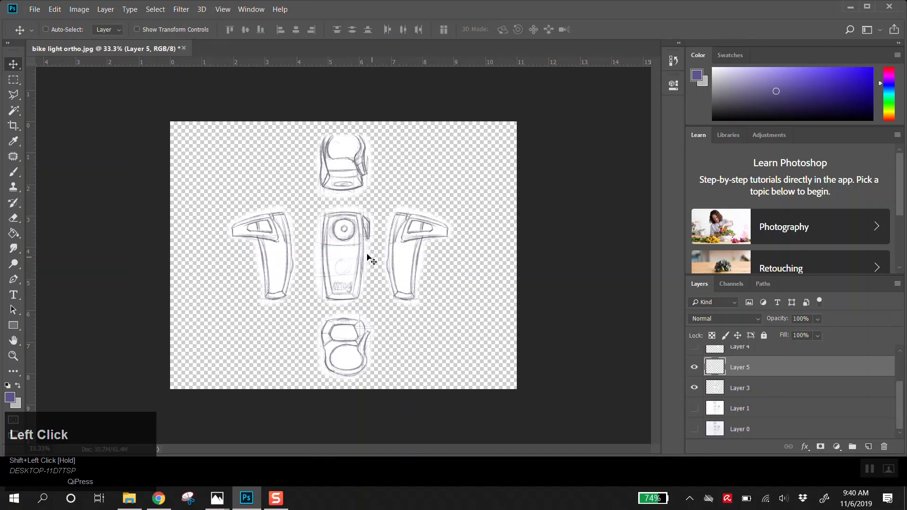
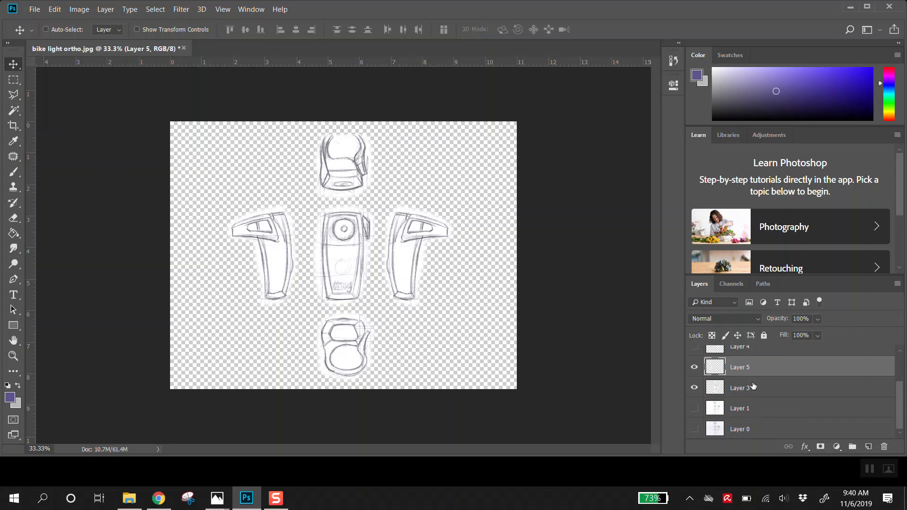
key(Right)
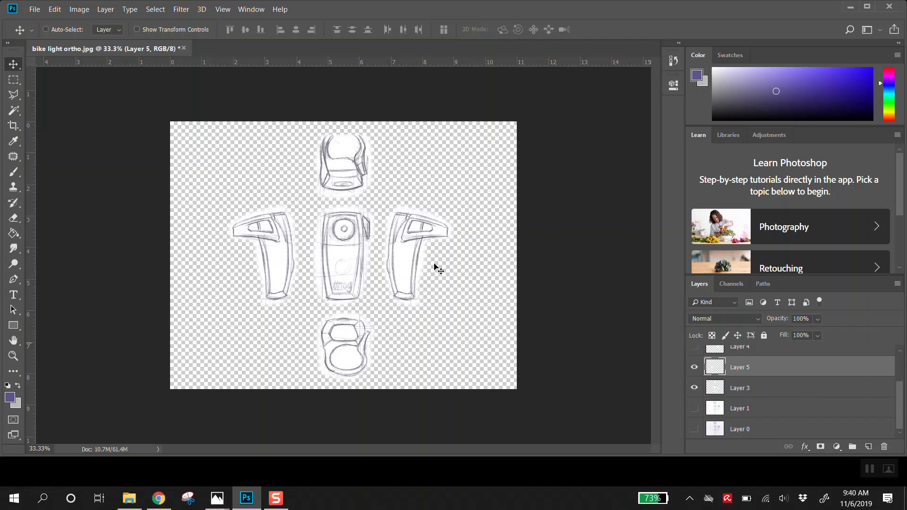
Marquee-select the front view on Layer 3 and copy it onto a new layer.
click(803, 396)
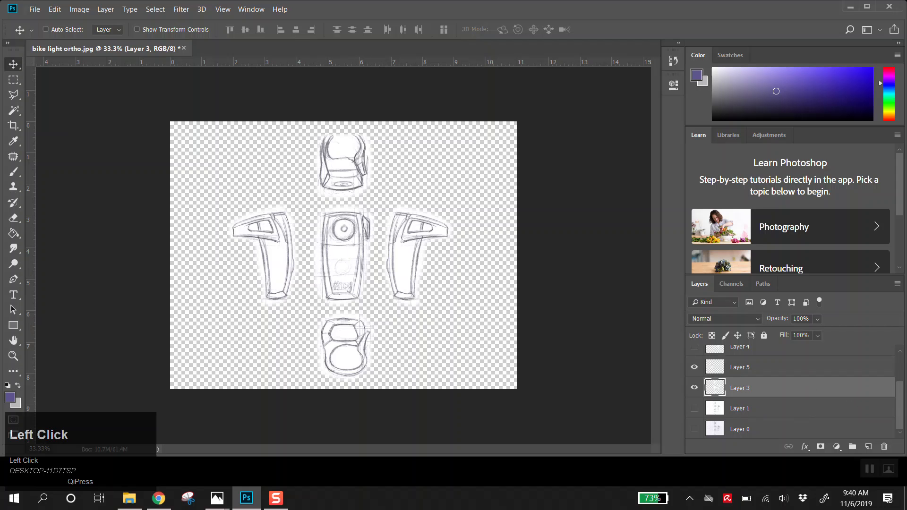
click(14, 79)
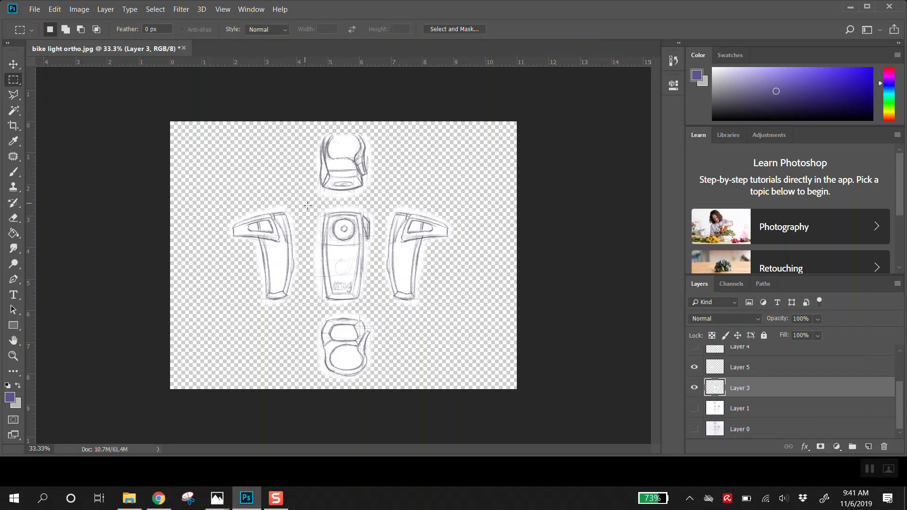
drag(307, 202, 379, 309)
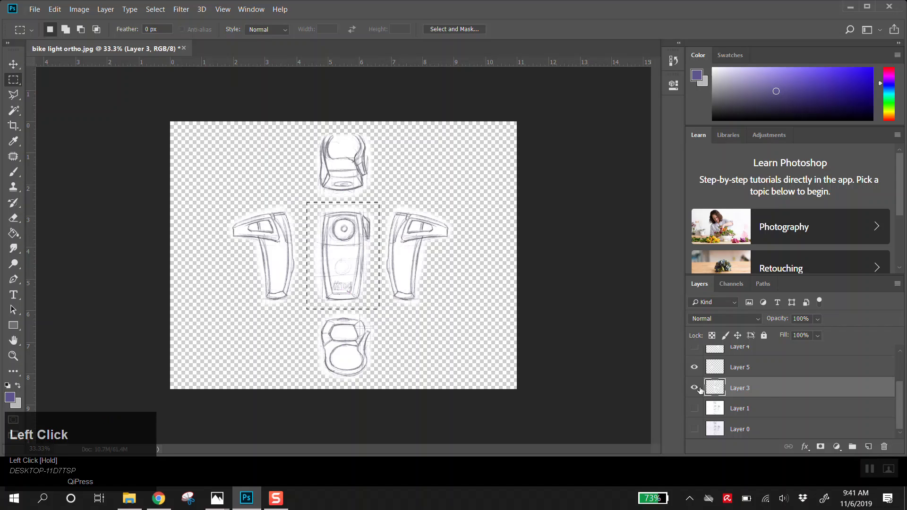
click(695, 388)
click(694, 388)
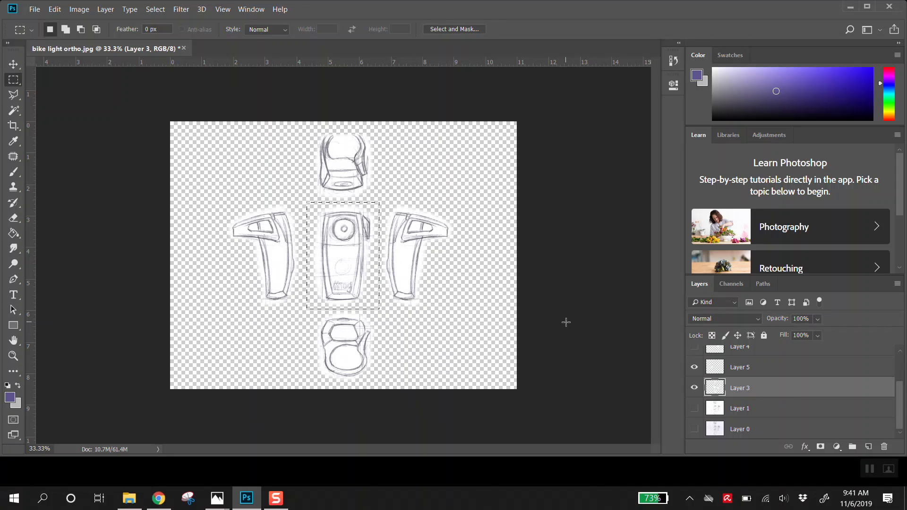
key(ctrl+c)
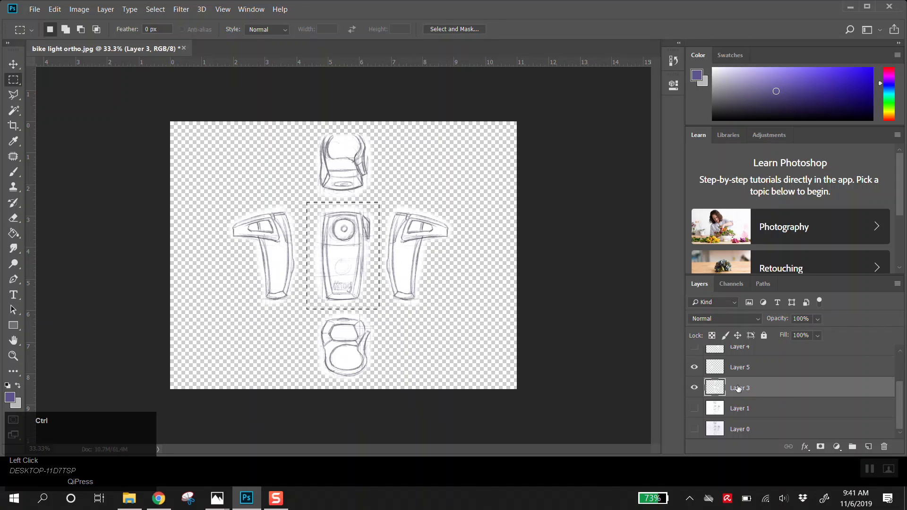
key(ctrl+v)
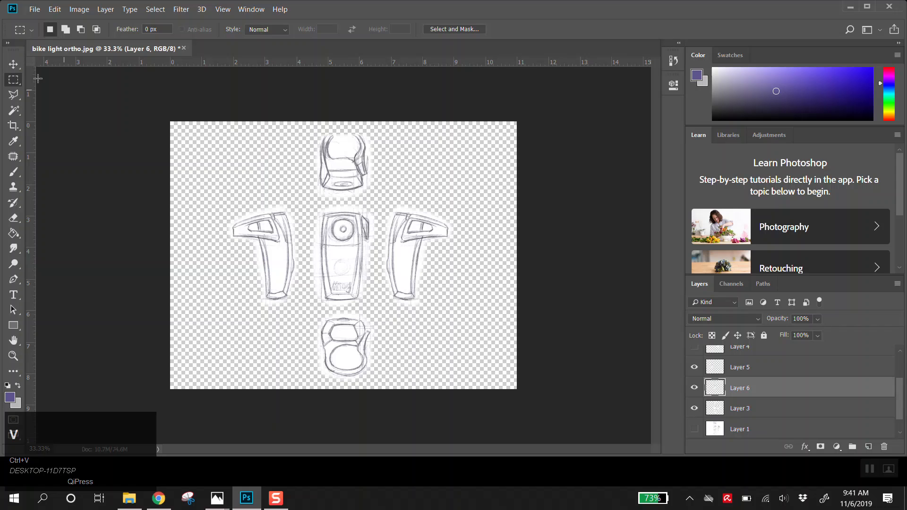
Move the front view copy on Layer 6 horizontally beyond the original side view and flip it horizontally.
click(14, 64)
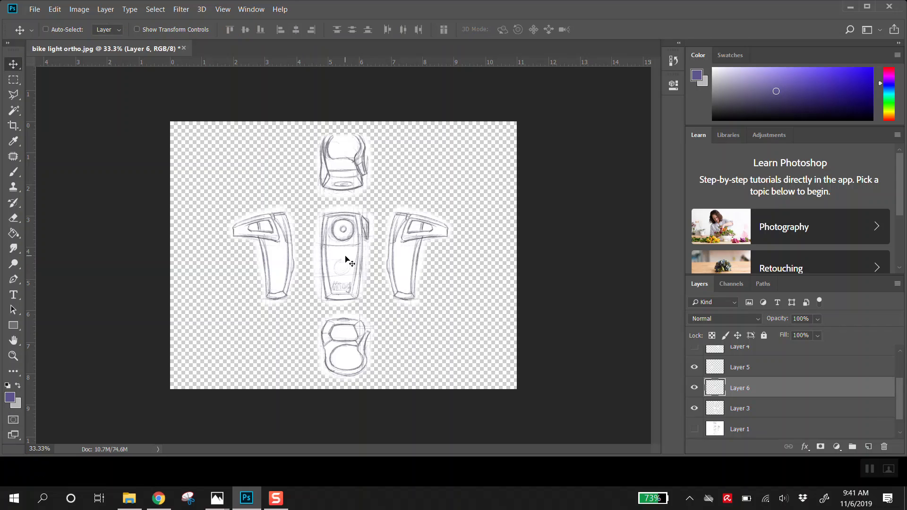
mouse_move(341, 258)
mouse_down()
mouse_move(484, 258)
mouse_move(477, 260)
mouse_up()
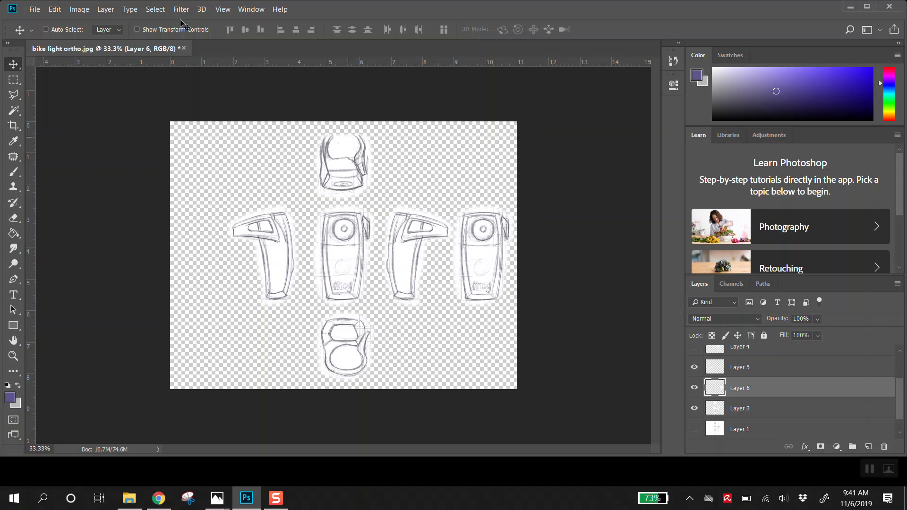
click(79, 9)
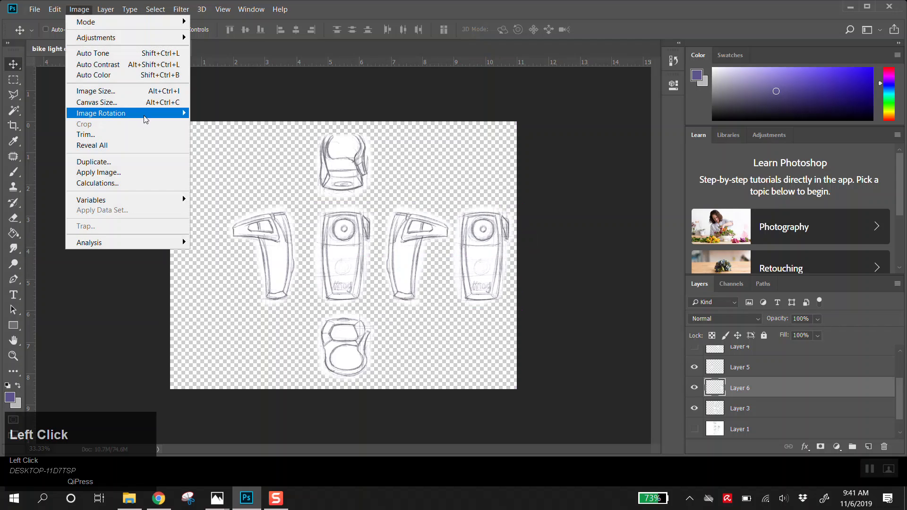
mouse_move(55, 9)
click(116, 257)
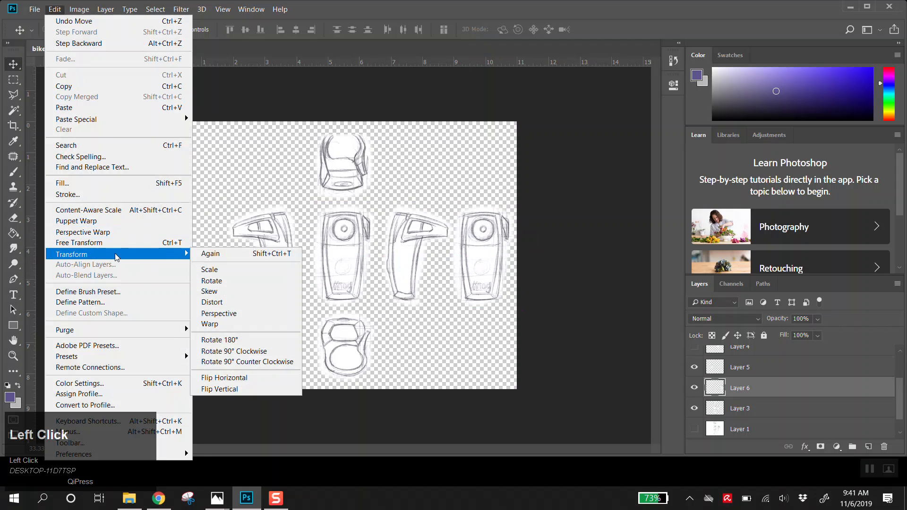
click(231, 377)
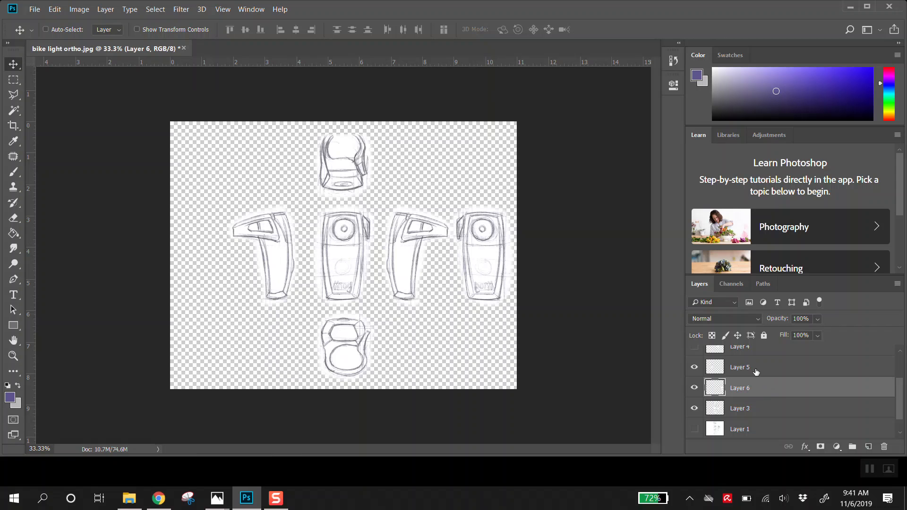
Select Layers 5, 6 and 3 together and shift all the views toward the canvas's left edge.
click(775, 369)
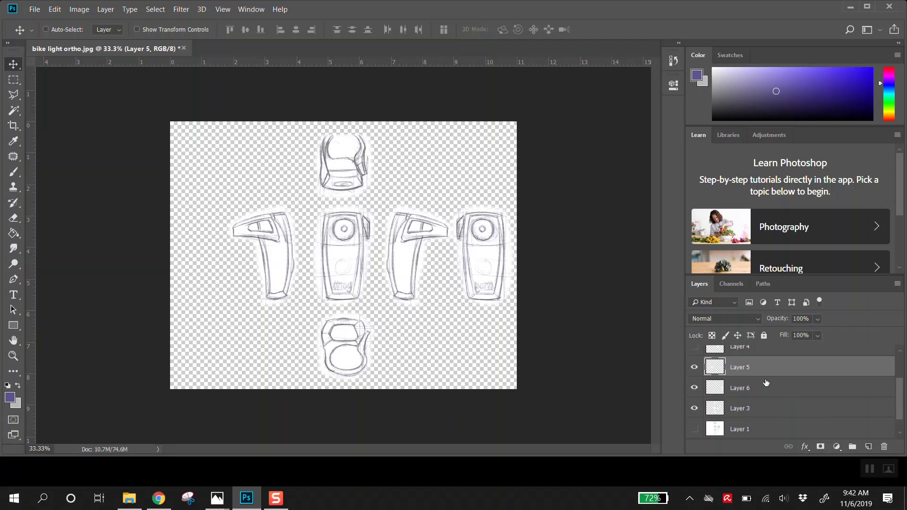
click(766, 384)
click(770, 372)
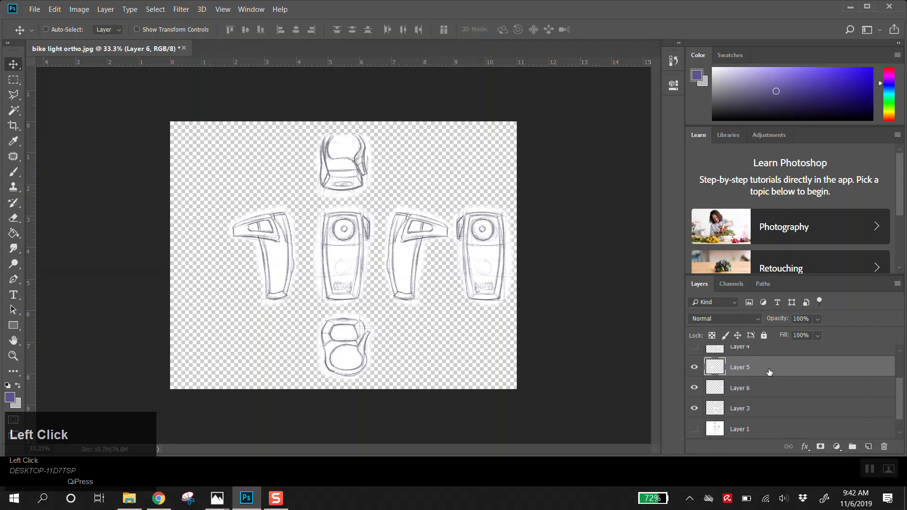
ctrl+click(775, 392)
ctrl+click(765, 410)
mouse_move(356, 253)
mouse_down()
mouse_move(330, 253)
mouse_move(288, 170)
mouse_move(282, 248)
mouse_move(301, 222)
mouse_move(308, 269)
mouse_move(322, 233)
mouse_move(315, 247)
mouse_up()
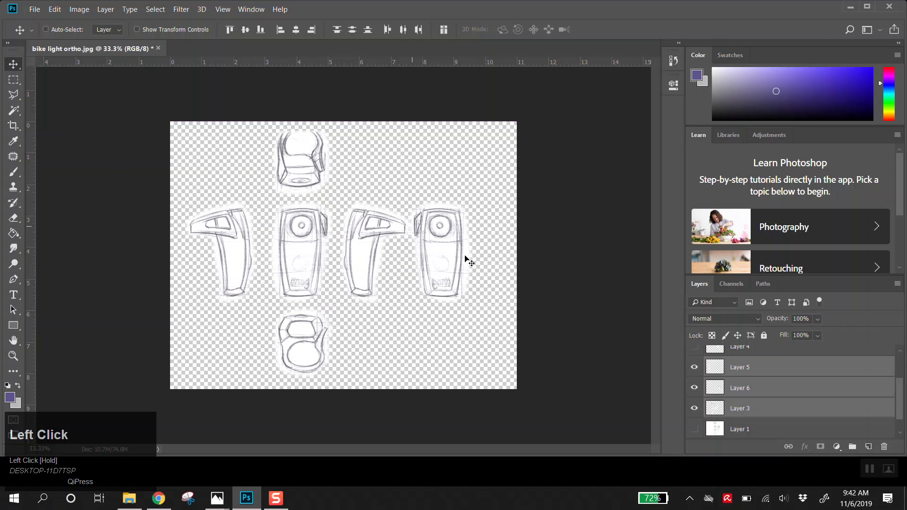
Move the mirrored front view on Layer 6 slightly farther from the side view, and place a horizontal guide along the middle row's upper edges.
click(751, 391)
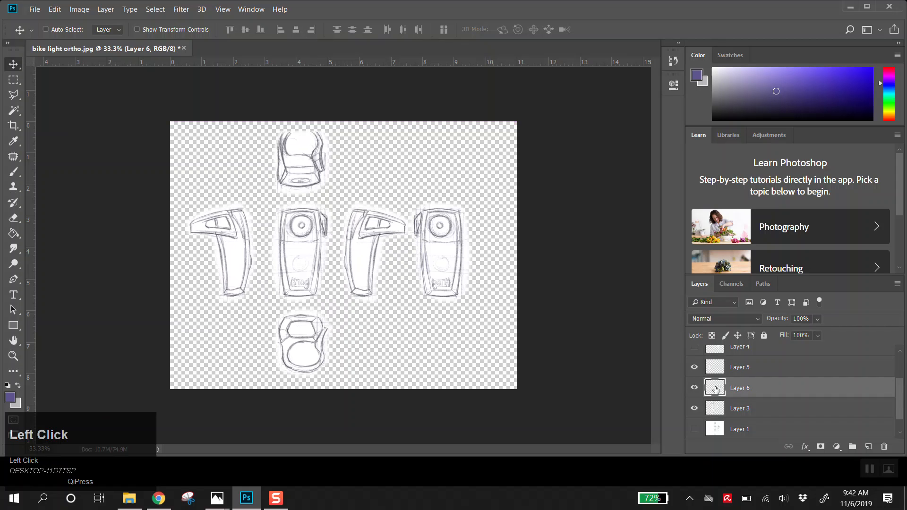
drag(440, 251, 449, 249)
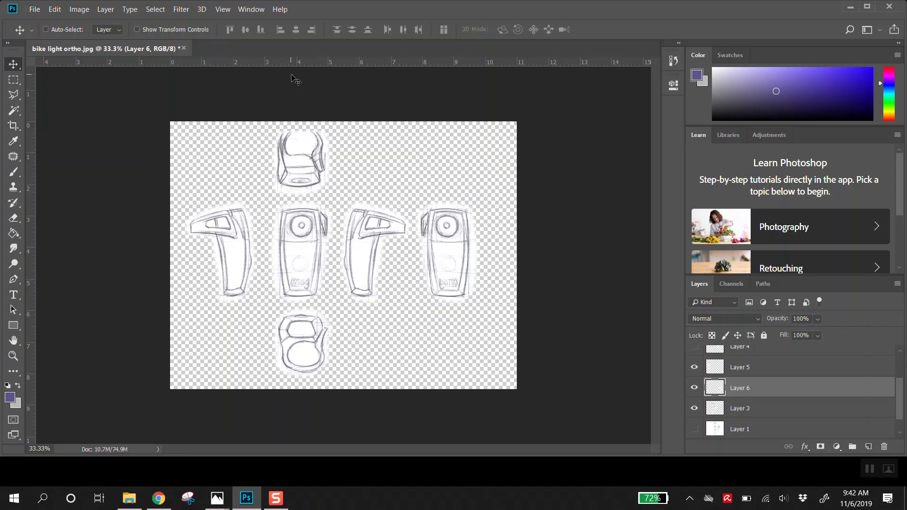
drag(327, 63, 329, 207)
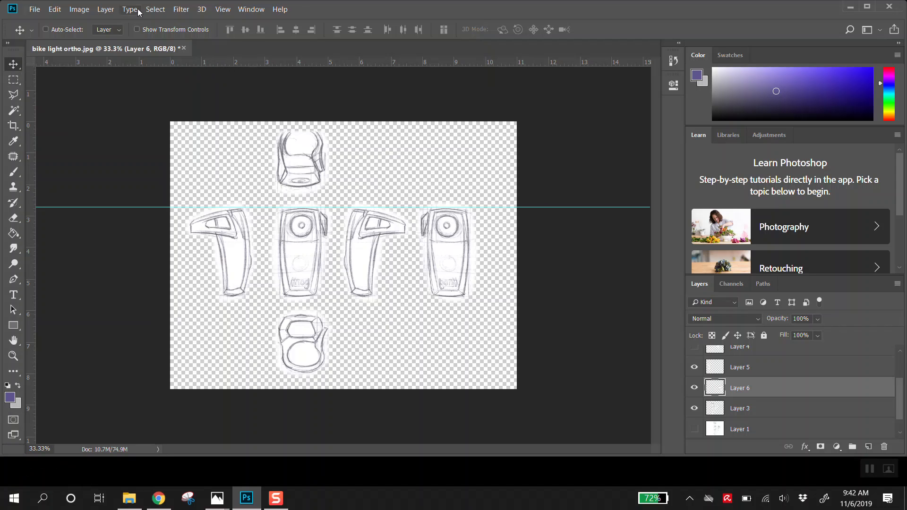
Turn off the display of the rulers.
click(79, 11)
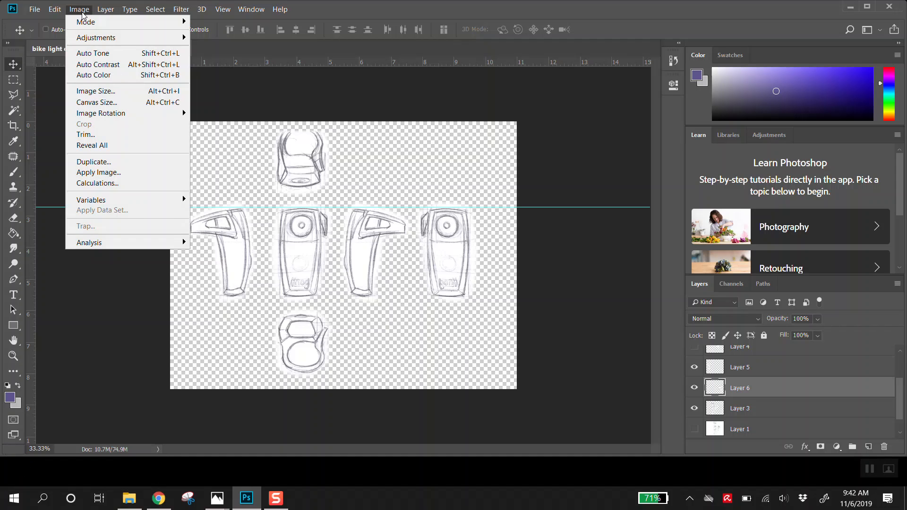
mouse_move(223, 10)
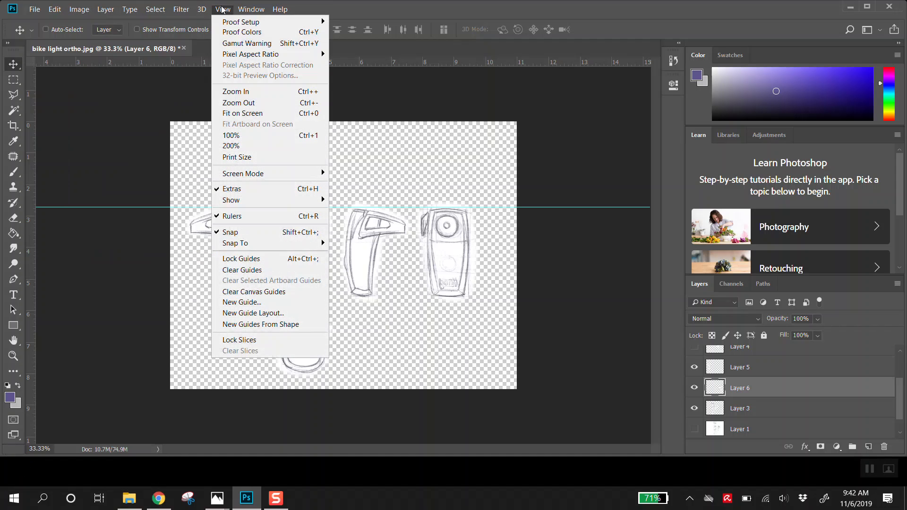
click(248, 220)
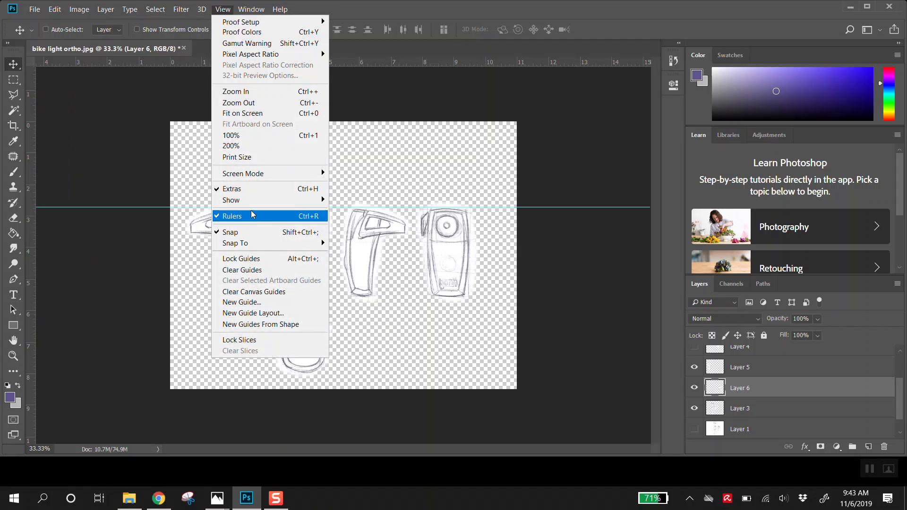
mouse_move(255, 206)
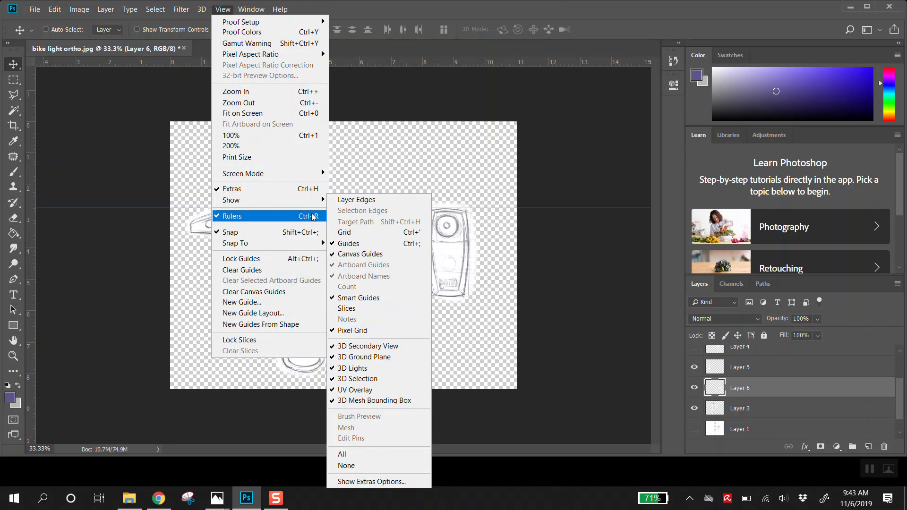
click(265, 216)
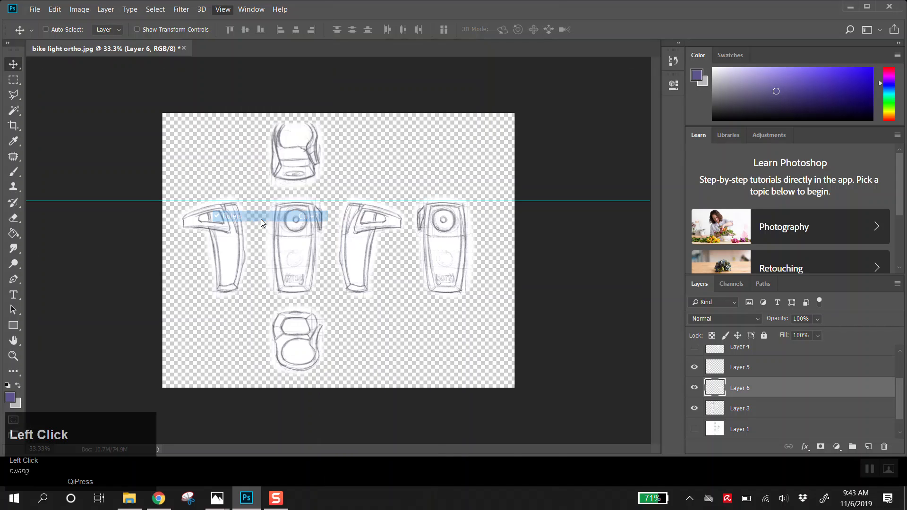
Turn the display of the rulers back on.
click(220, 9)
click(264, 219)
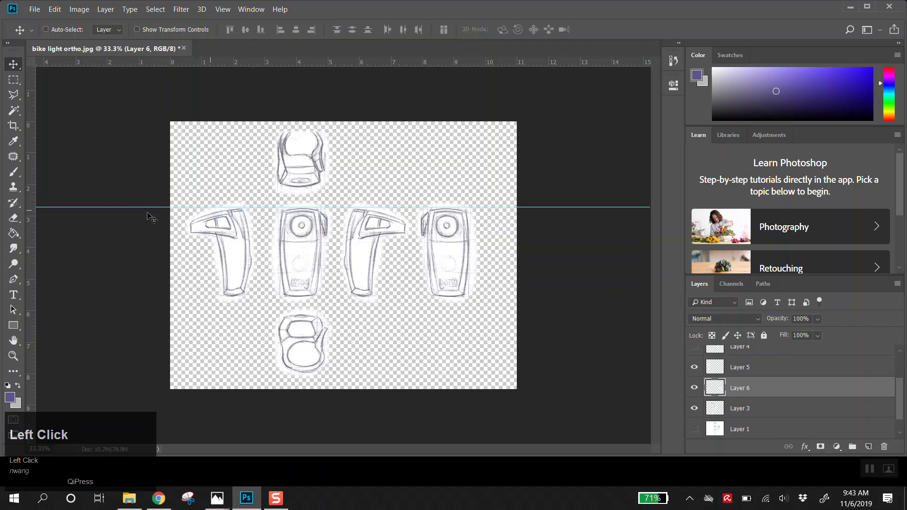
mouse_move(143, 208)
mouse_down()
mouse_move(147, 156)
mouse_move(152, 207)
mouse_up()
Hide the guides and display them again.
click(233, 10)
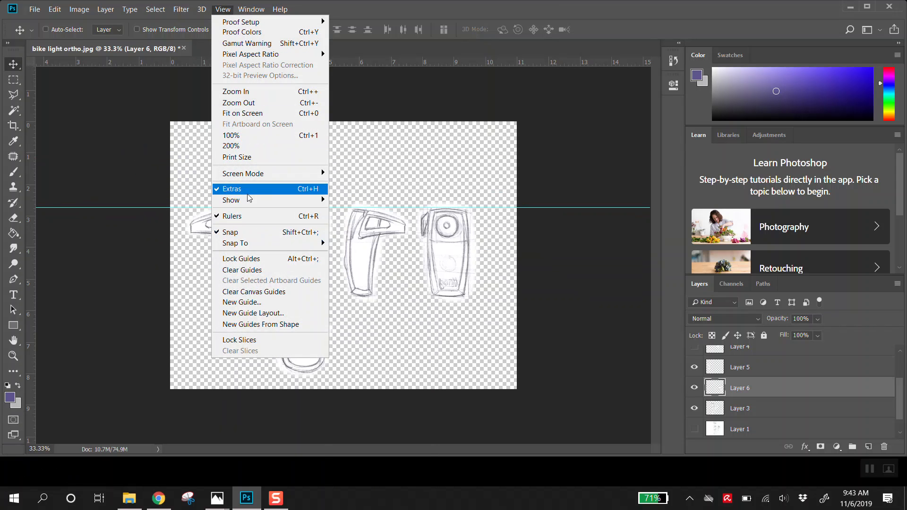
mouse_move(258, 207)
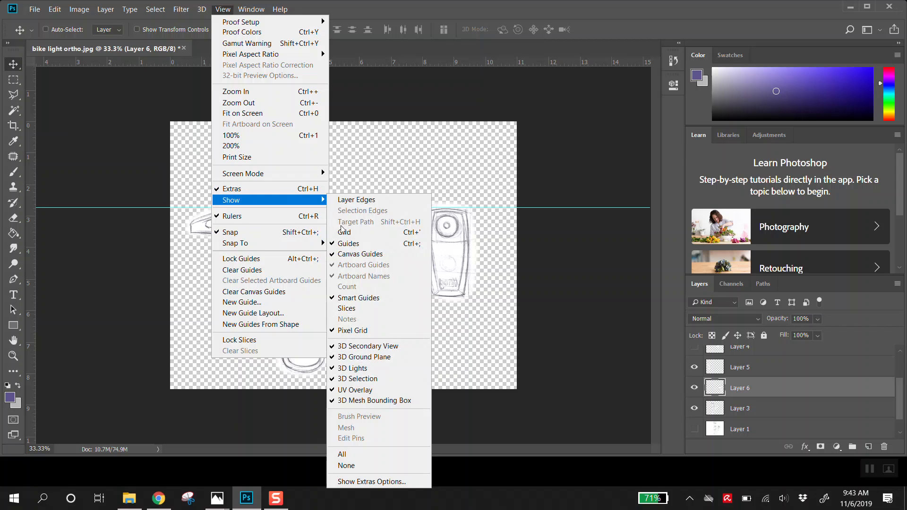
click(350, 242)
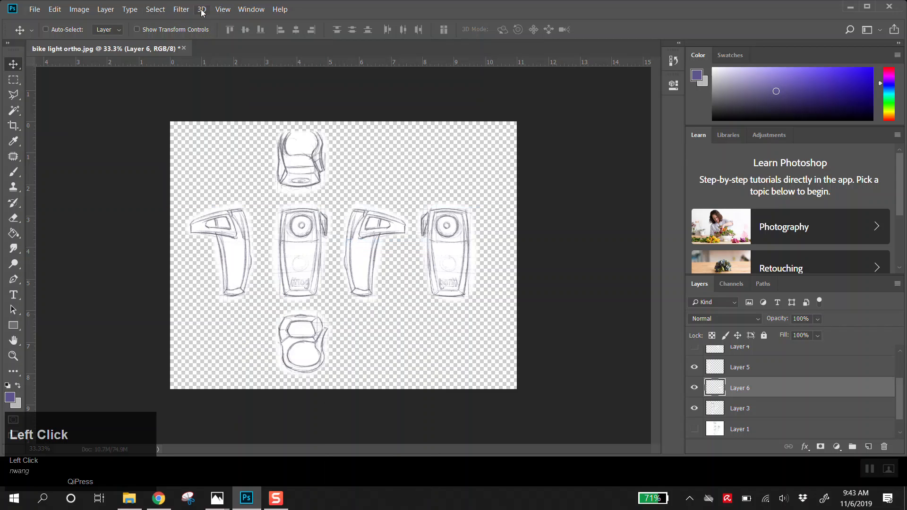
click(222, 9)
mouse_move(287, 208)
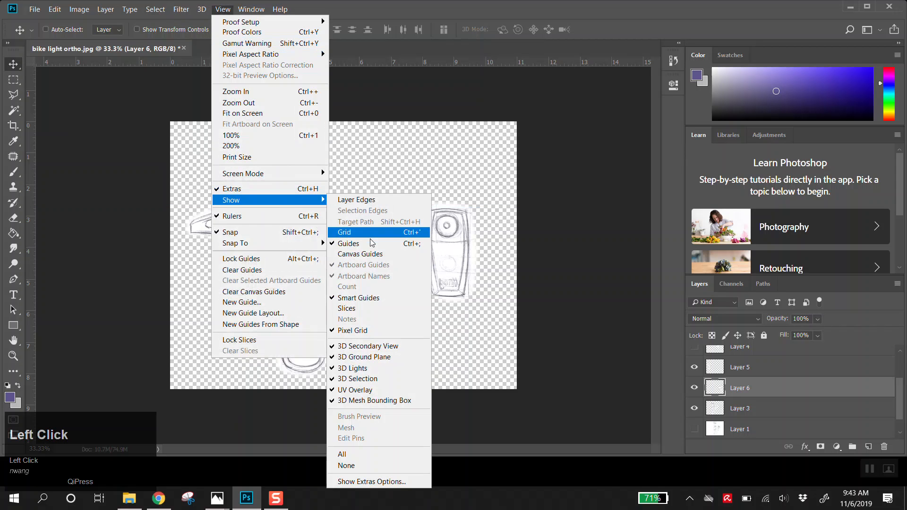
click(370, 243)
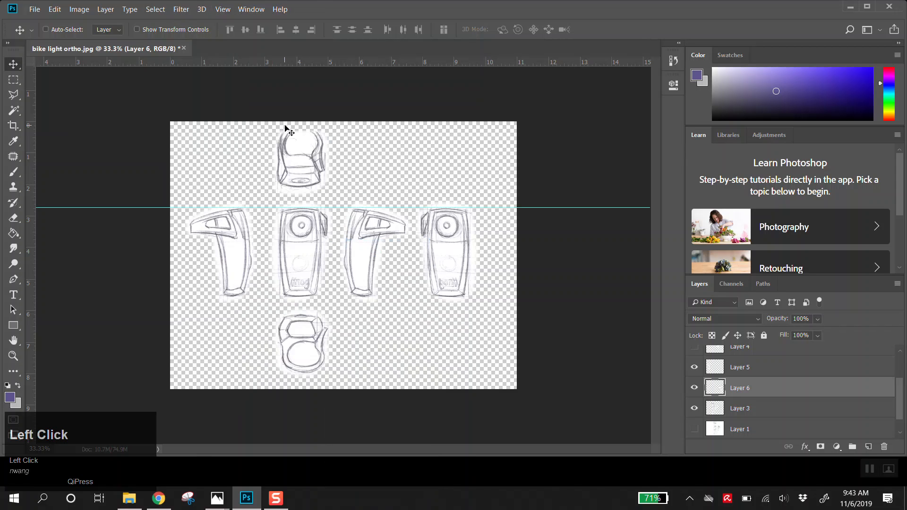
Try a rectangular selection over the right half of the mirrored front view, and toggle Layer 6's visibility to check its contents.
ctrl+click(419, 233)
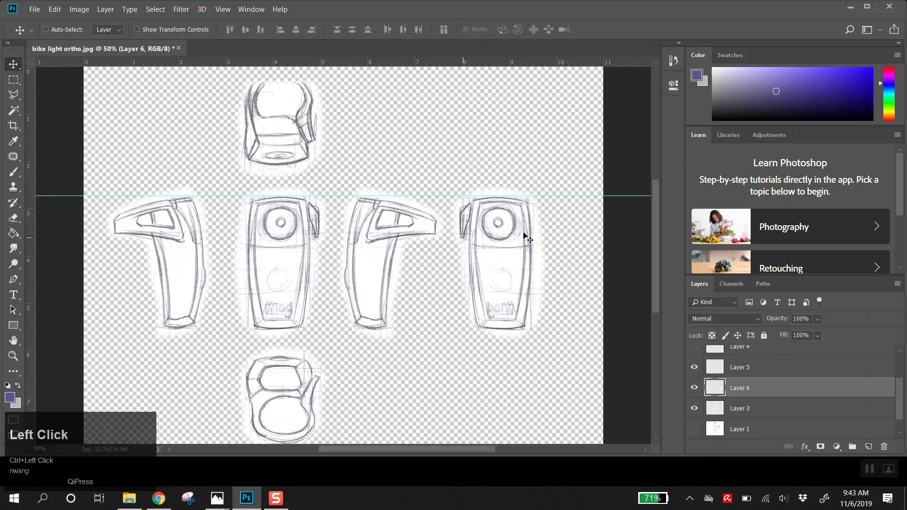
ctrl+alt+click(401, 267)
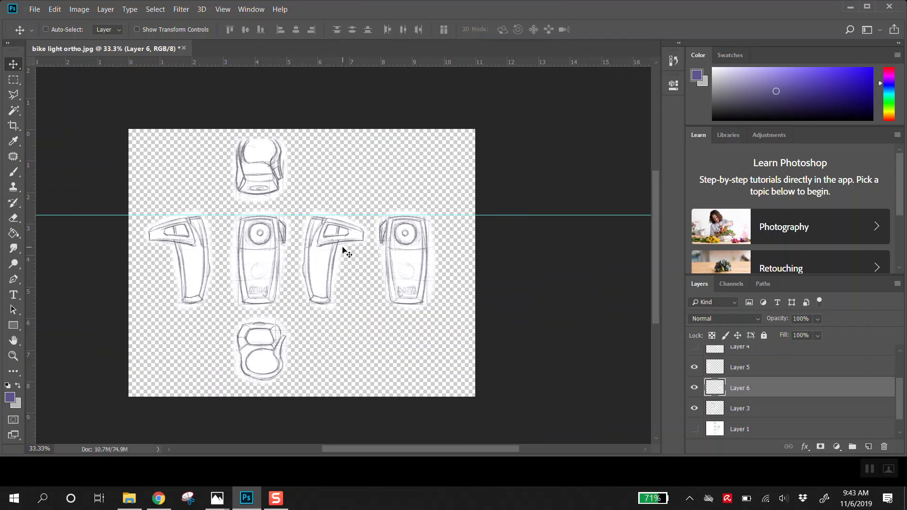
ctrl+click(421, 267)
ctrl+click(425, 268)
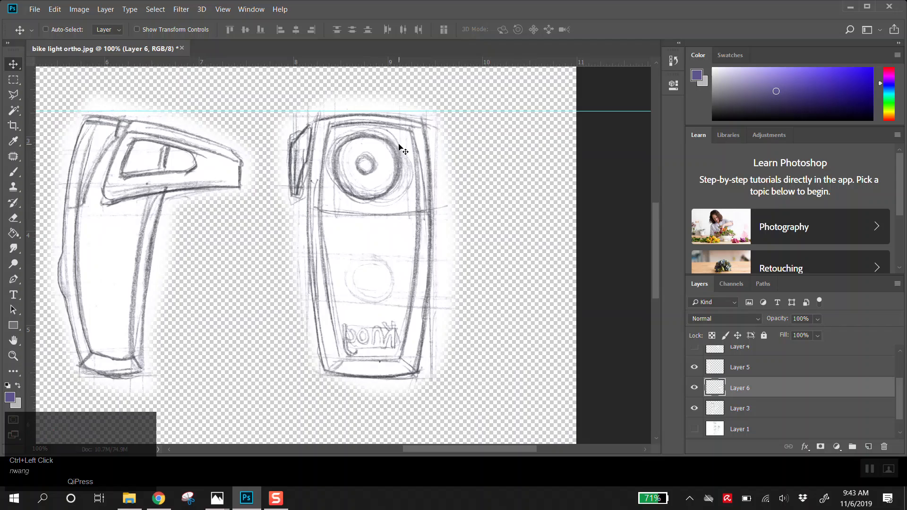
click(14, 79)
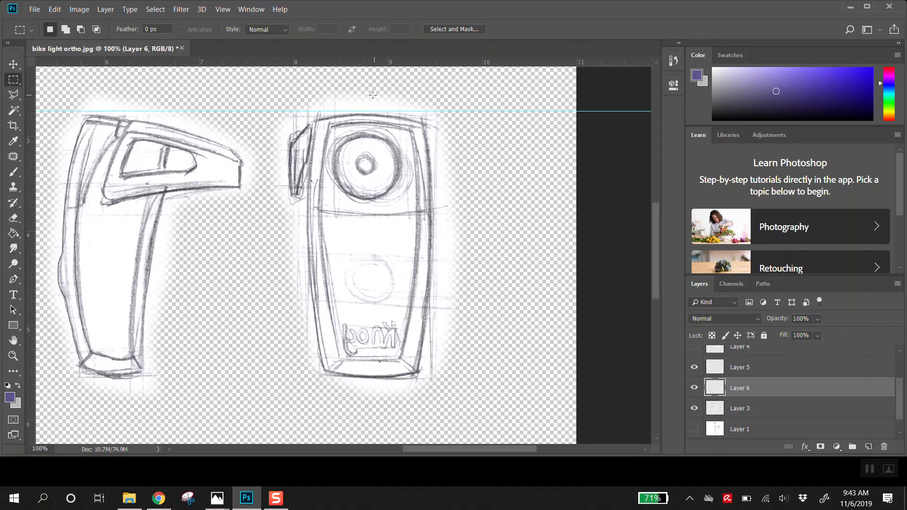
mouse_move(371, 94)
mouse_down()
mouse_move(491, 227)
mouse_move(515, 354)
mouse_move(492, 283)
mouse_up()
click(695, 388)
click(696, 389)
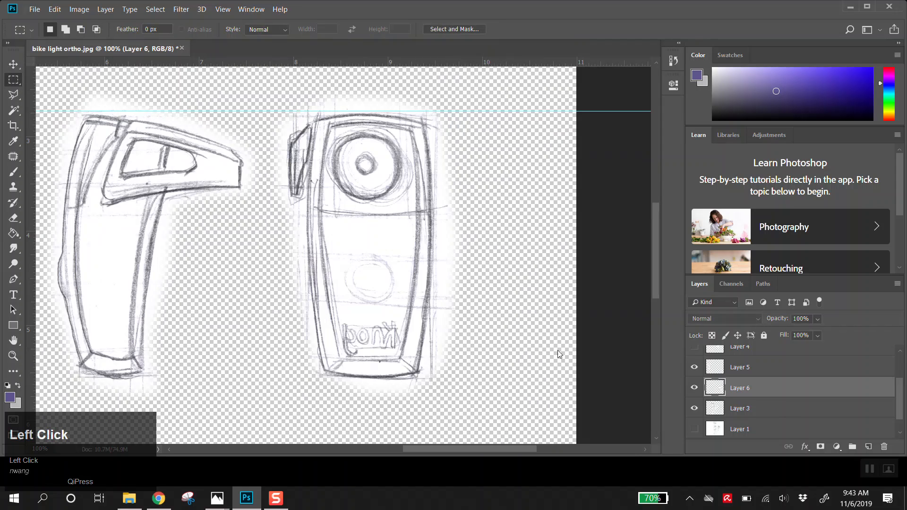
Enable Auto-Select of layers for the Move tool and alternately pick the side view and mirrored front view, ending on Layer 6.
click(13, 68)
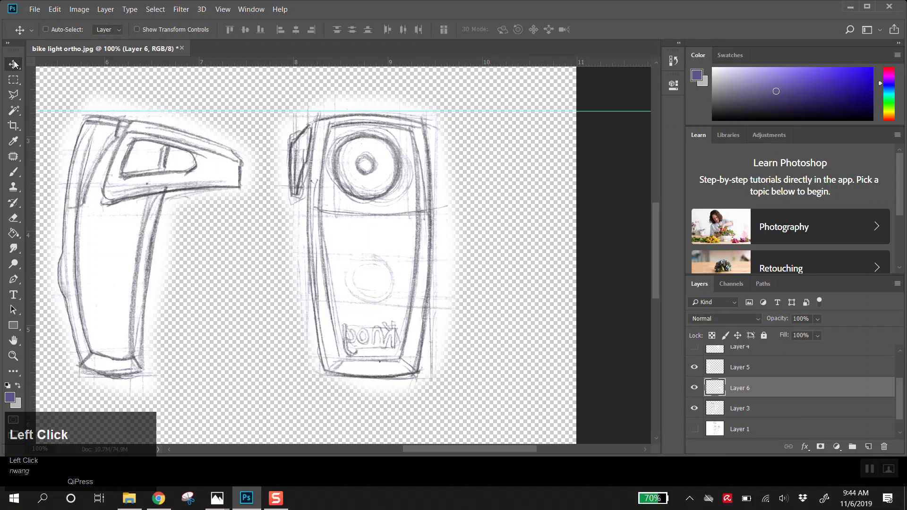
click(45, 30)
click(132, 198)
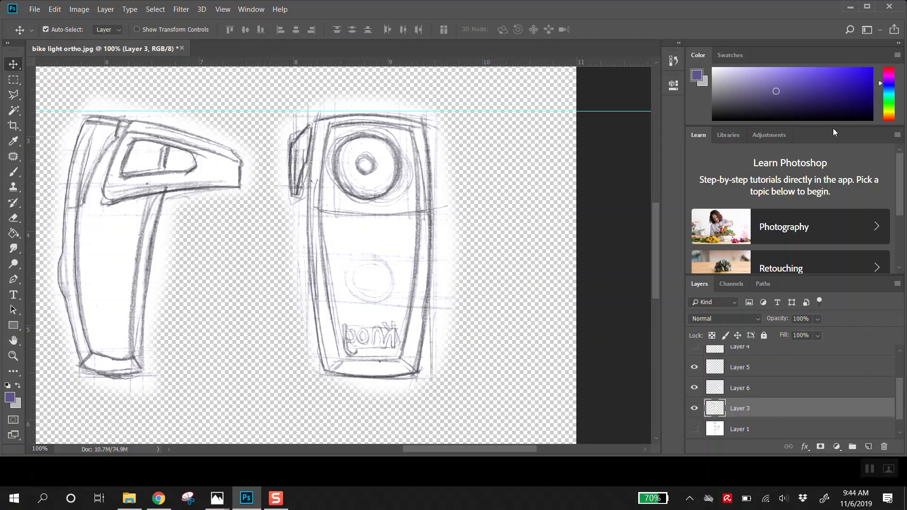
click(367, 274)
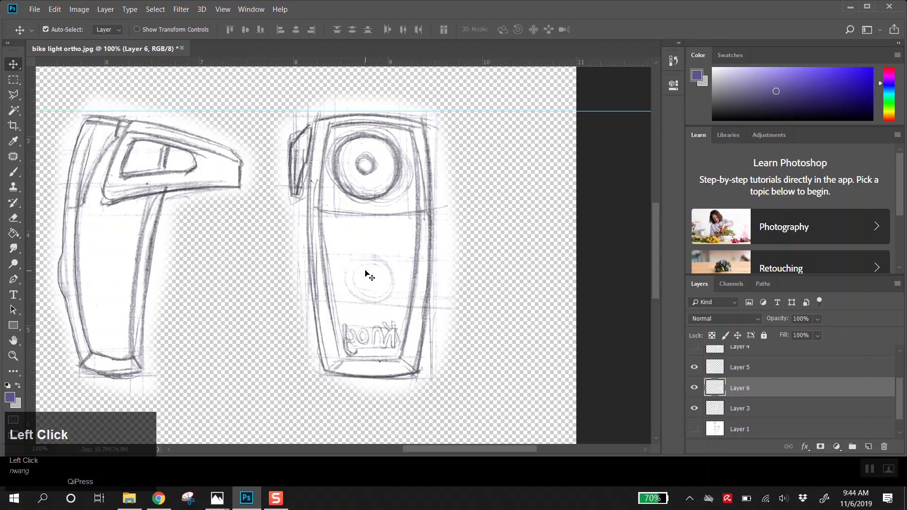
click(122, 260)
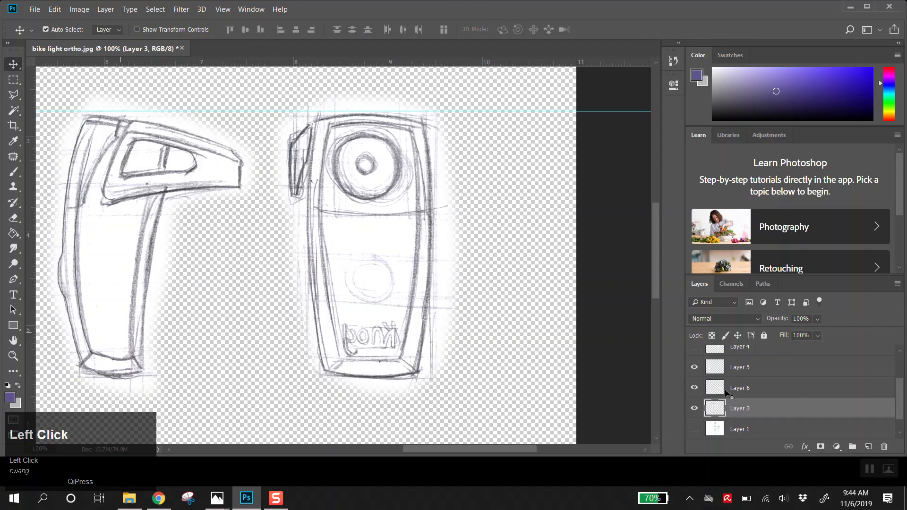
click(359, 263)
click(116, 245)
click(347, 236)
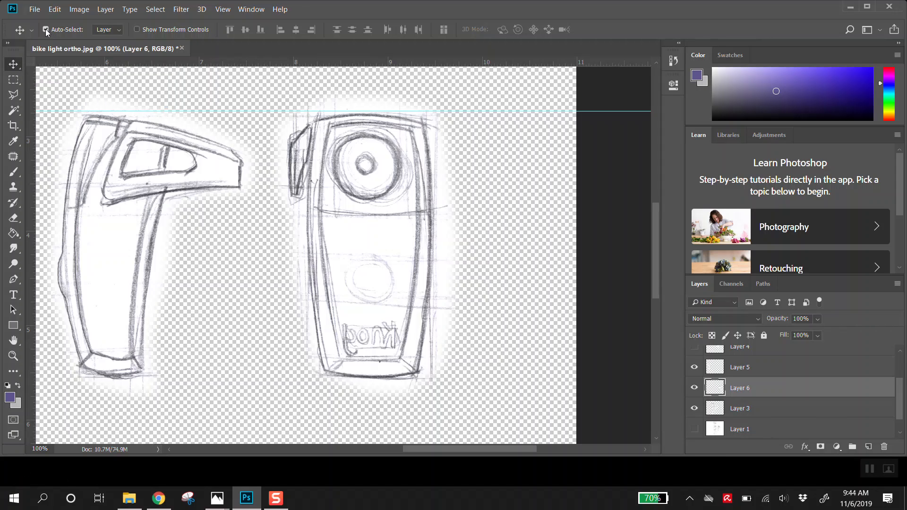
click(398, 233)
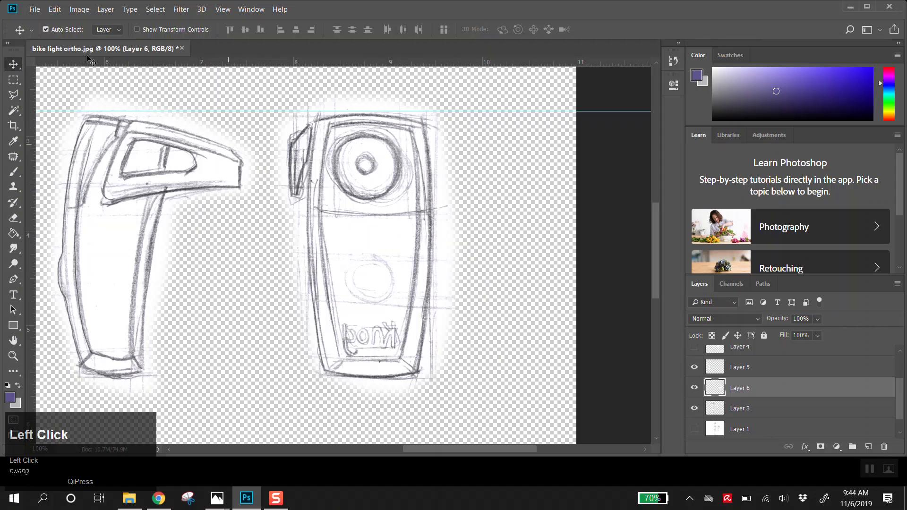
Select the right half of the mirrored front view on Layer 6 with the Rectangular Marquee, and copy and paste it as a new layer.
click(14, 79)
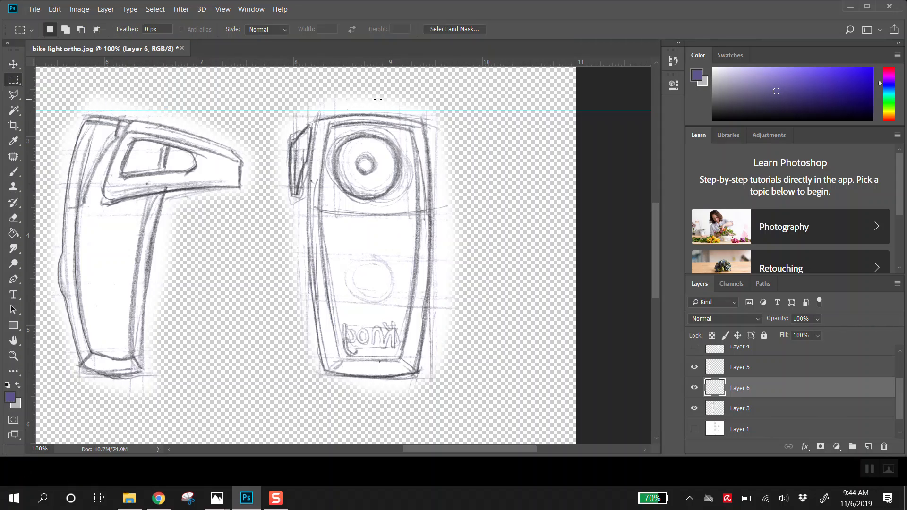
mouse_move(368, 87)
mouse_down()
mouse_move(405, 131)
mouse_move(473, 304)
mouse_move(478, 365)
mouse_move(466, 389)
mouse_up()
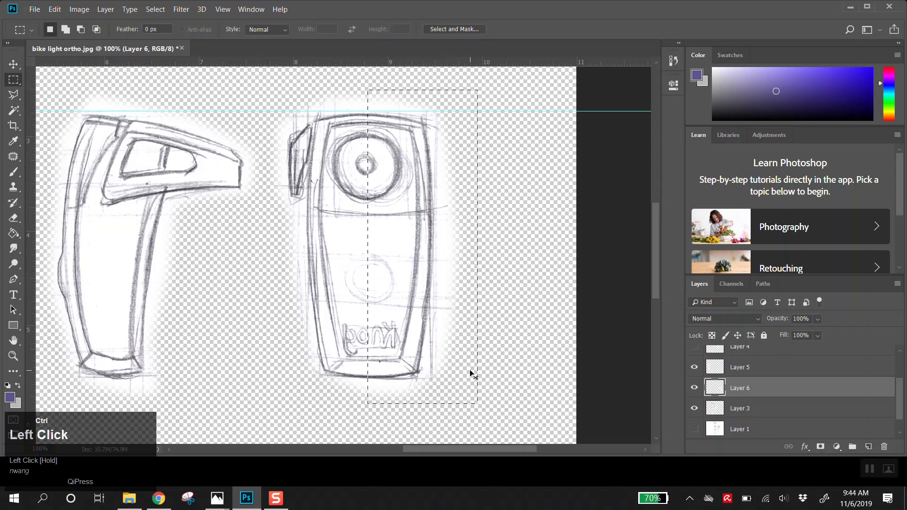
key(ctrl+c)
key(ctrl+v)
Flip the pasted half of the front view horizontally.
click(80, 11)
click(66, 16)
click(56, 11)
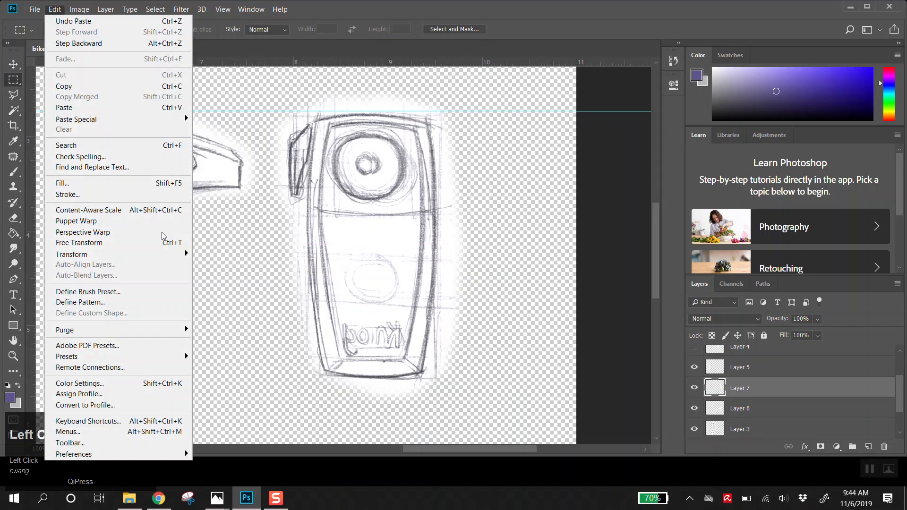
mouse_move(154, 255)
click(233, 378)
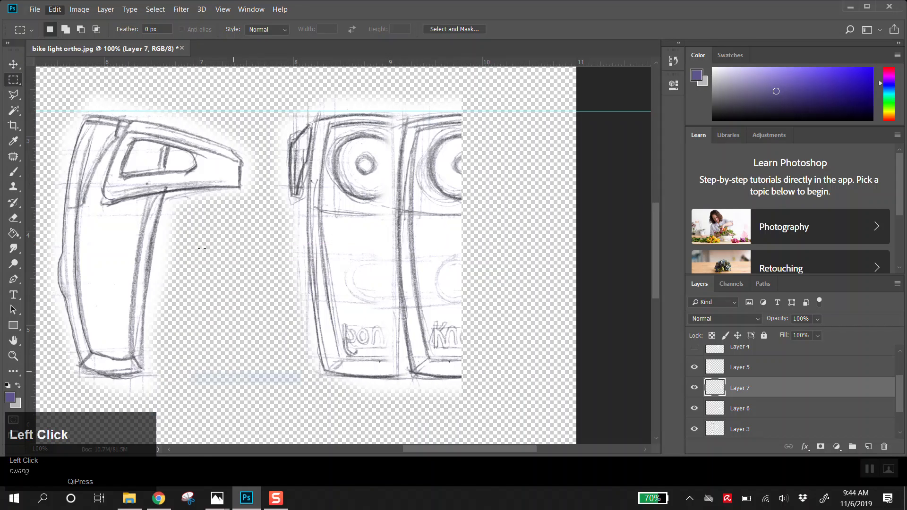
Move the flipped half over the front view's opposite side and nudge it until both halves meet along the centre line.
click(18, 66)
mouse_move(431, 269)
mouse_down()
mouse_move(392, 242)
mouse_move(342, 244)
mouse_move(356, 251)
mouse_up()
key(Left)
key(Left)
key(Left)
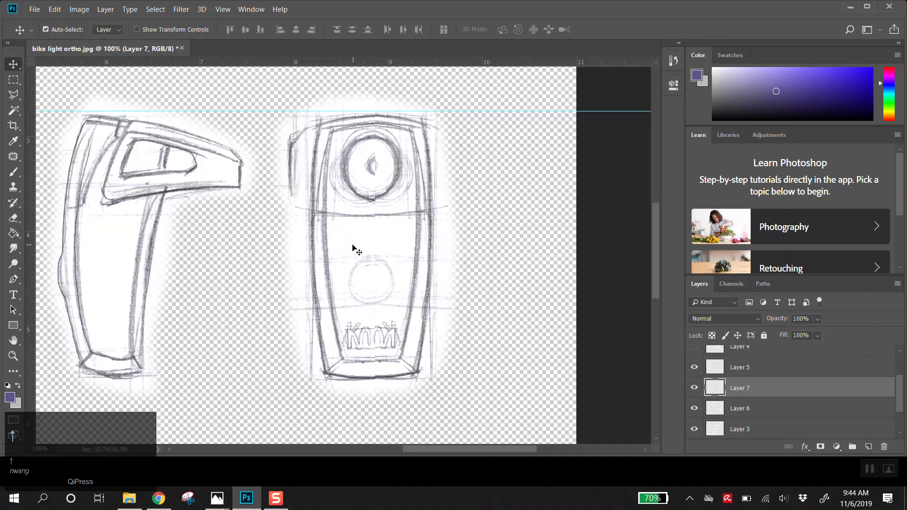
key(Left)
key(Left)
key(Left)
key(Left)
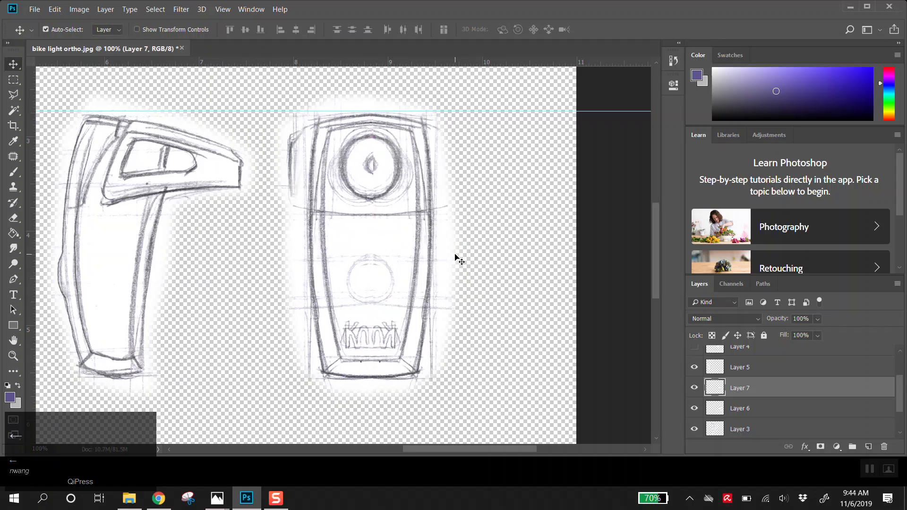
key(Right)
key(Right)
Activate the Eraser on Layer 7 and reduce its brush size to 50 px.
click(495, 269)
drag(14, 218, 31, 219)
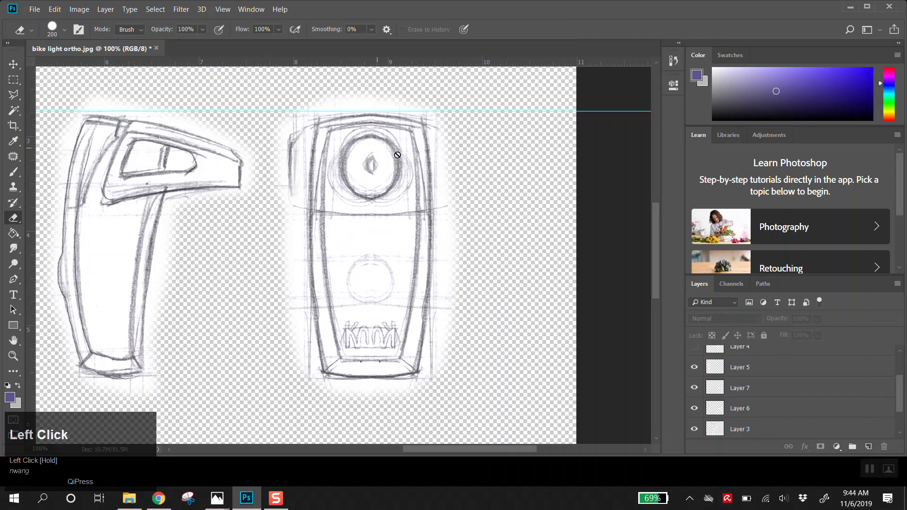
click(765, 393)
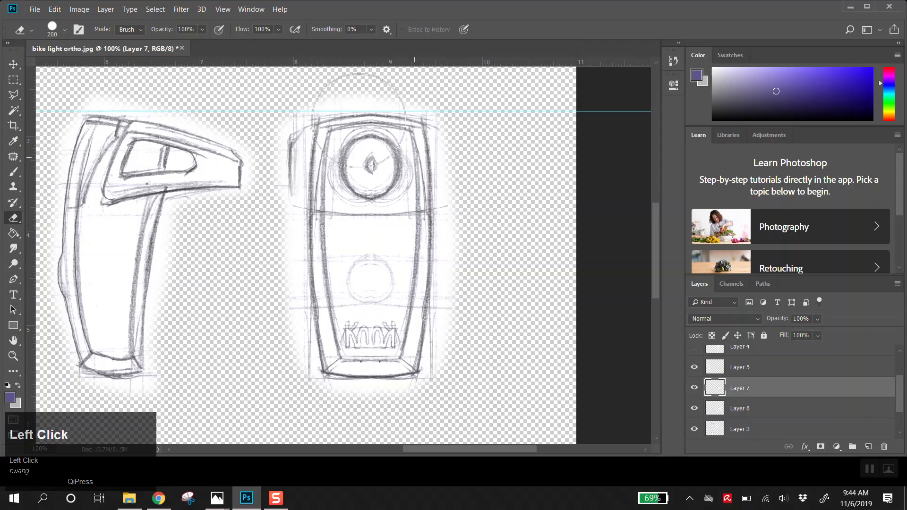
key(bracketleft)
key(bracketleft)
key(bracketleft)
key(bracketleft)
key(bracketleft)
key(bracketleft)
key(bracketleft)
key(bracketleft)
key(bracketleft)
key(bracketleft)
key(bracketleft)
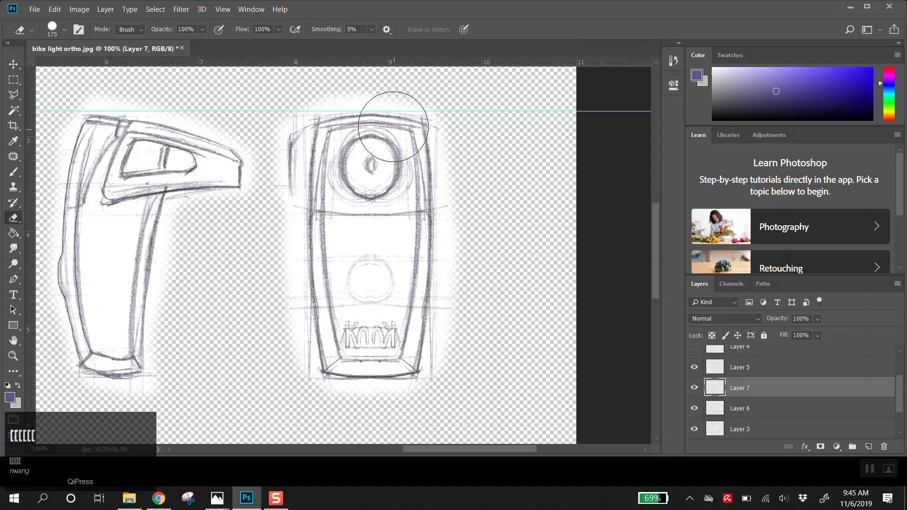
key(bracketleft)
Undo the hard-edged eraser stroke, switch to a soft 80 px brush, and erase the distorted inner lens circle on Layer 7.
click(375, 122)
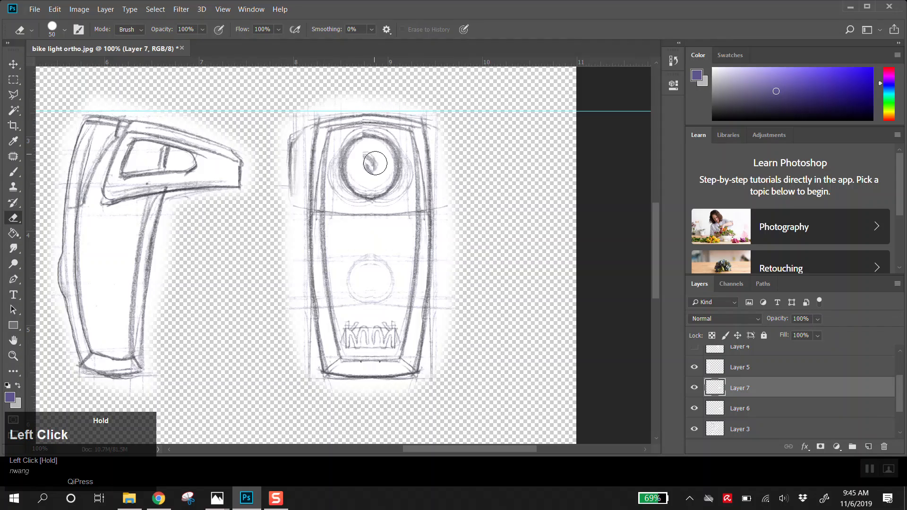
key(ctrl+z)
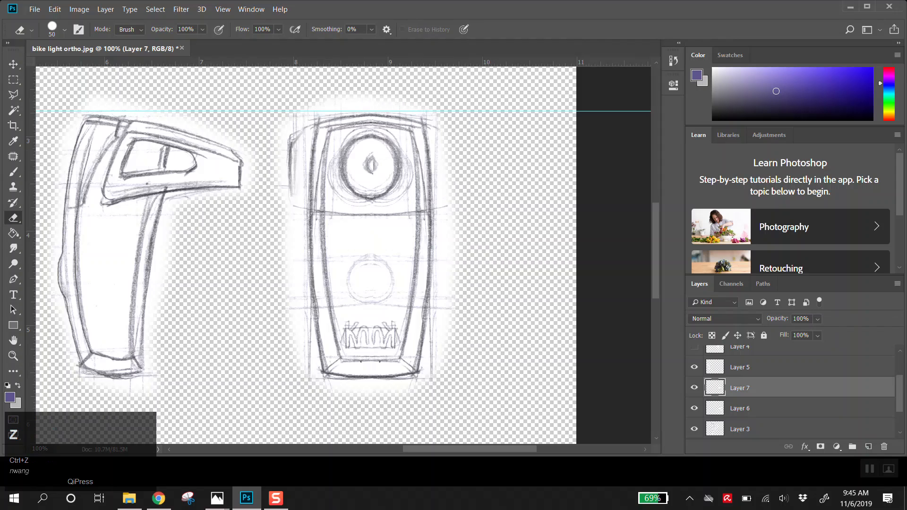
click(64, 30)
drag(143, 95, 72, 69)
click(66, 32)
key(bracketright)
key(bracketright)
key(bracketright)
mouse_move(384, 121)
mouse_down()
mouse_move(385, 377)
mouse_move(388, 136)
mouse_up()
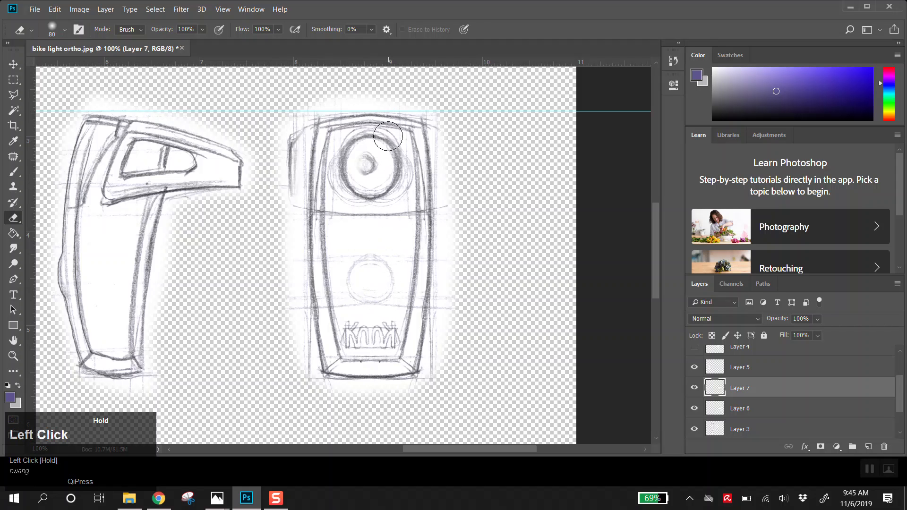
Erase the part of Layer 7 covering the side clip of the mirrored front view.
ctrl+alt+click(406, 229)
ctrl+alt+click(415, 236)
ctrl+click(333, 271)
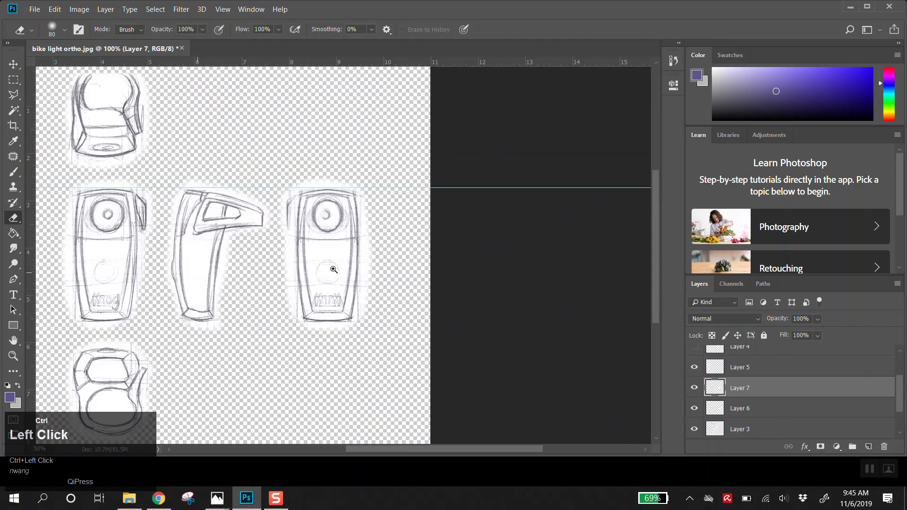
ctrl+click(312, 246)
ctrl+click(312, 246)
drag(224, 95, 322, 263)
mouse_move(313, 197)
mouse_down()
mouse_move(306, 353)
mouse_move(319, 199)
mouse_move(303, 319)
mouse_move(315, 212)
mouse_move(334, 169)
mouse_move(296, 382)
mouse_move(264, 311)
mouse_up()
alt+click(340, 322)
alt+click(340, 323)
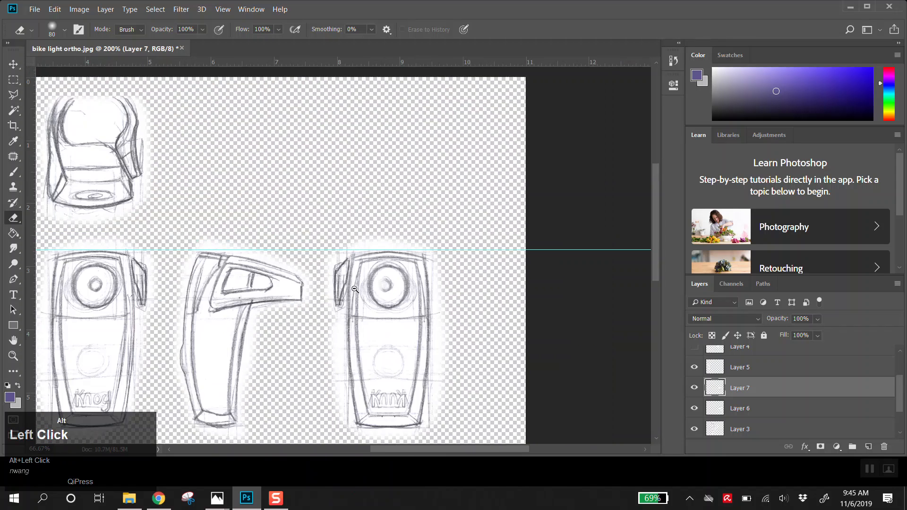
alt+click(339, 323)
alt+click(339, 323)
Reduce the eraser's brush size to 50 px and look over the mirrored front view, the full layout and the lower layers.
key(bracketleft)
key(bracketleft)
key(bracketleft)
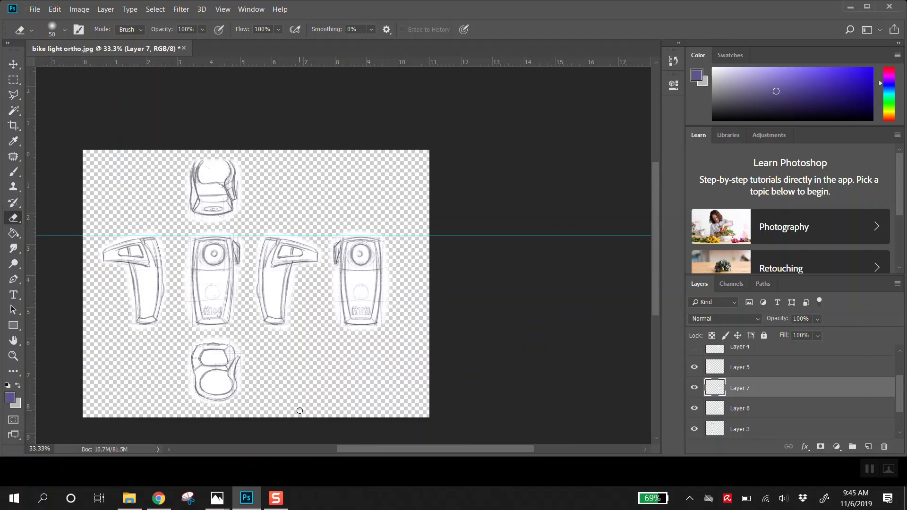
ctrl+click(357, 296)
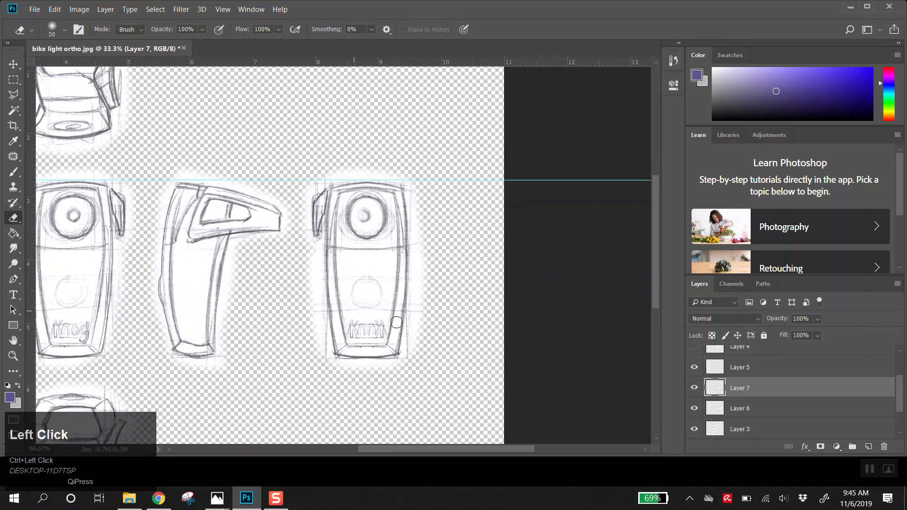
ctrl+alt+click(224, 285)
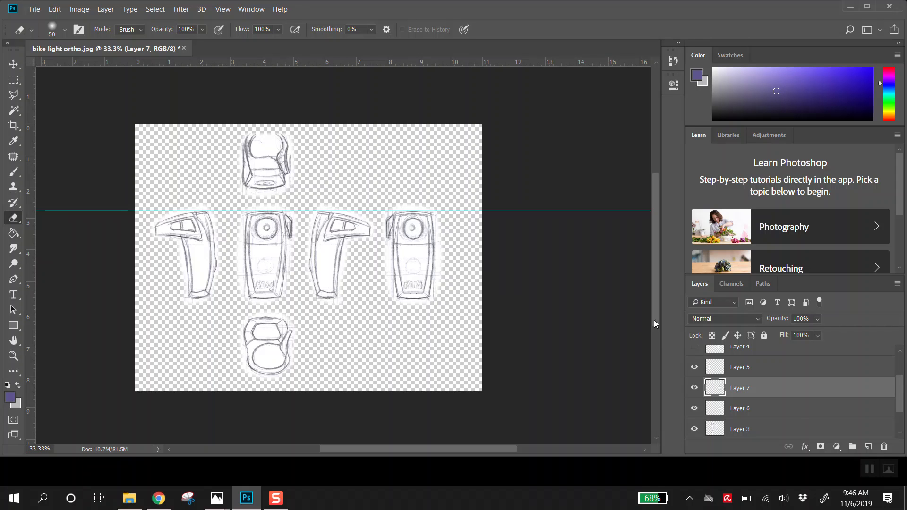
scroll(807, 403, down, 3)
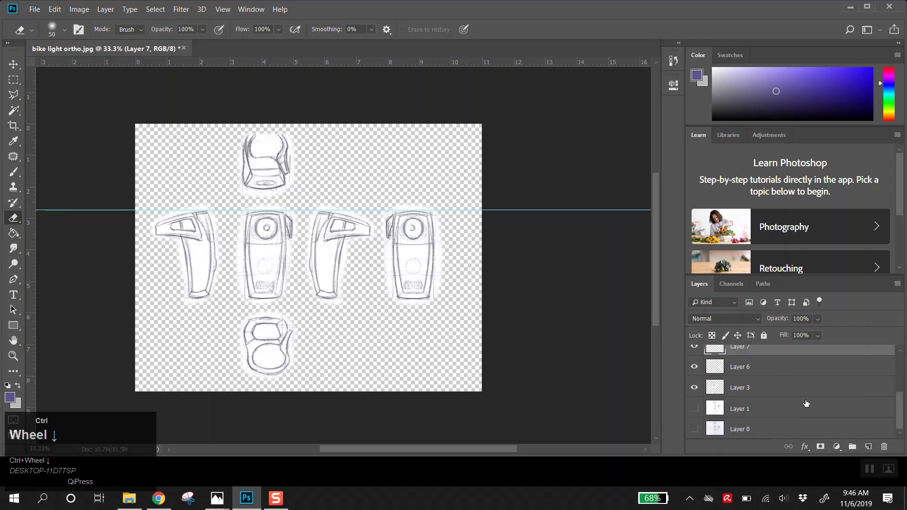
Look through the layer stack and activate the Move tool.
scroll(793, 403, up, 2)
scroll(765, 402, down, 2)
scroll(760, 401, up, 3)
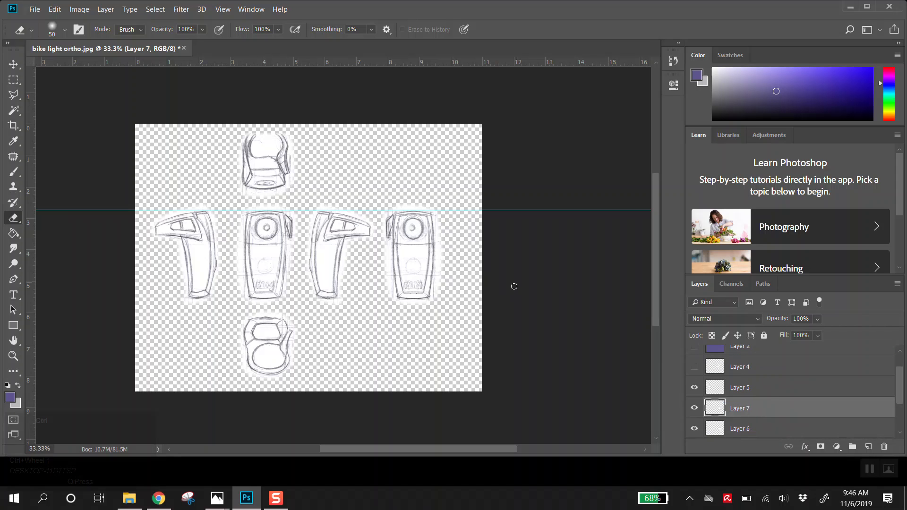
ctrl+click(14, 65)
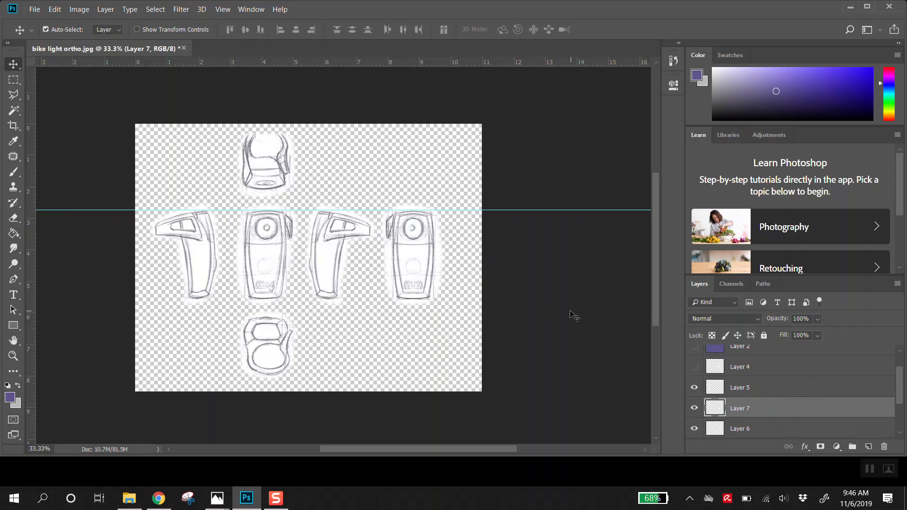
Create a new layer group directly above Layer 5.
scroll(759, 416, down, 3)
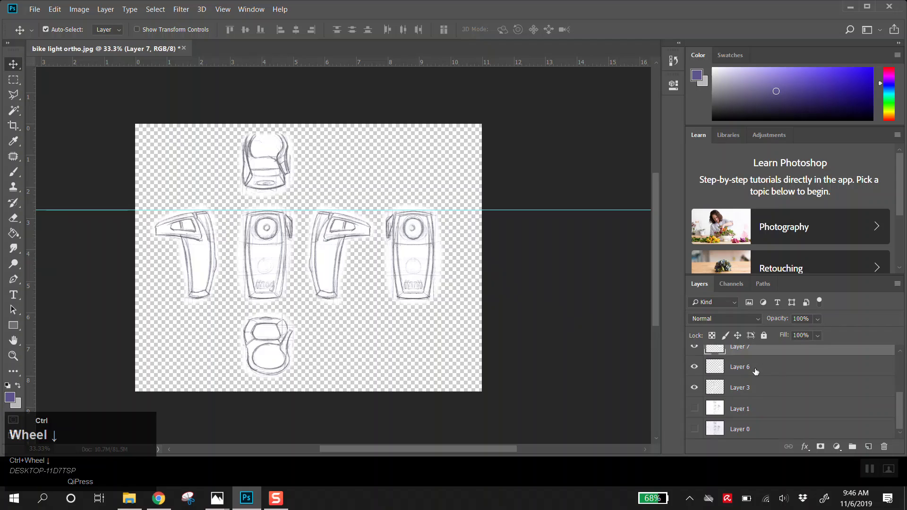
ctrl+click(774, 430)
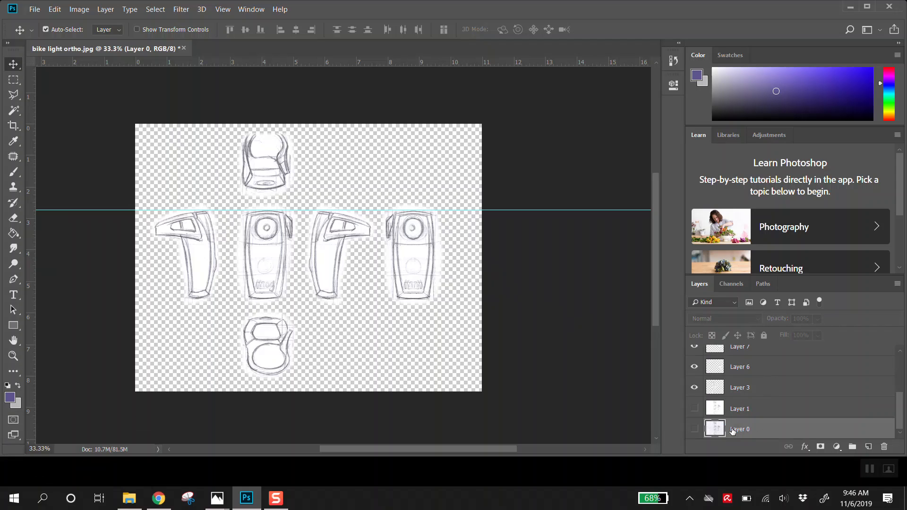
scroll(735, 425, up, 2)
scroll(742, 395, up, 2)
ctrl+click(752, 388)
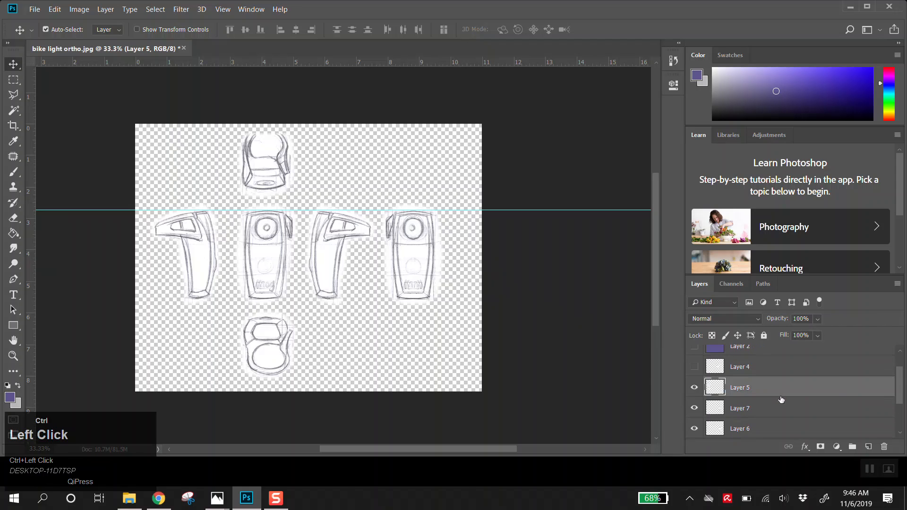
ctrl+click(853, 448)
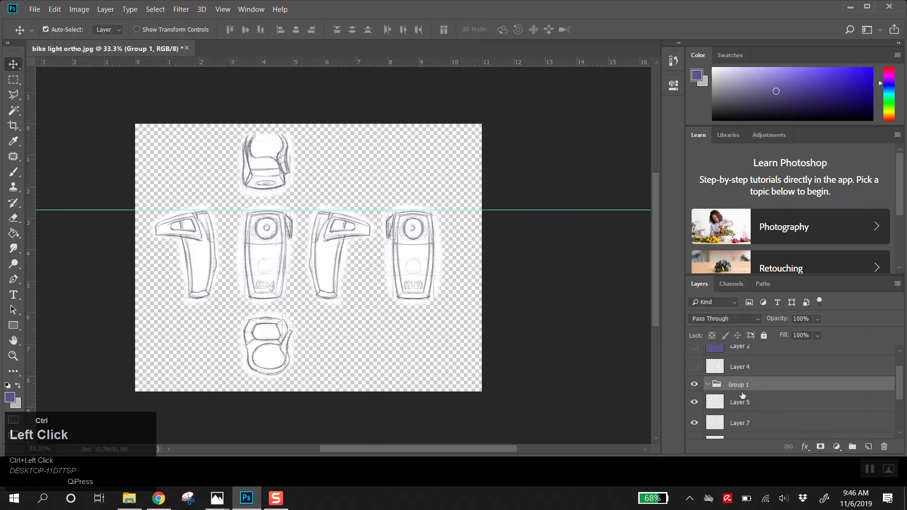
Move Layers 5, 7, 6 and 3 into Group 1 and collapse the group.
scroll(758, 402, down, 3)
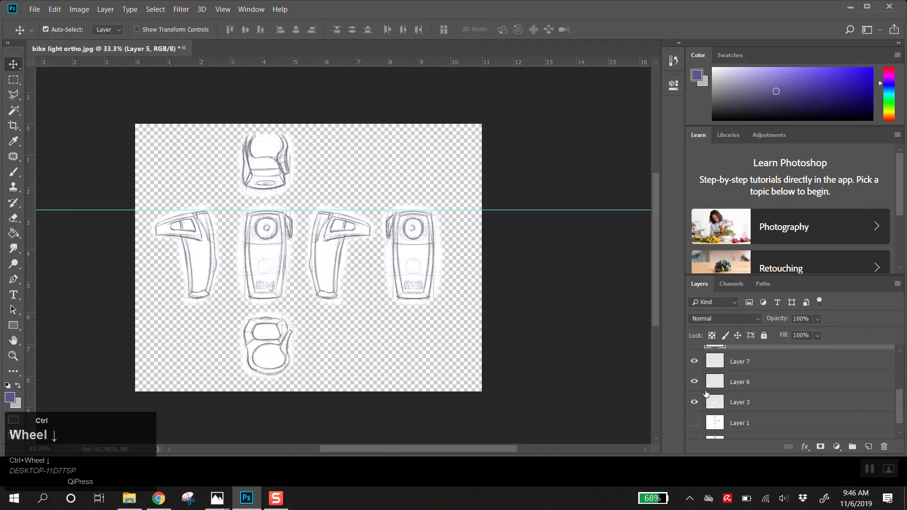
scroll(761, 391, up, 2)
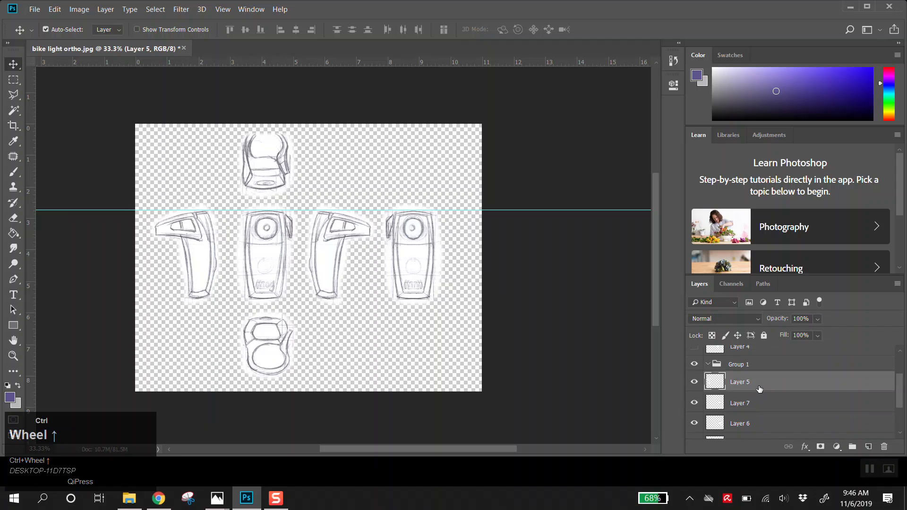
ctrl+click(772, 405)
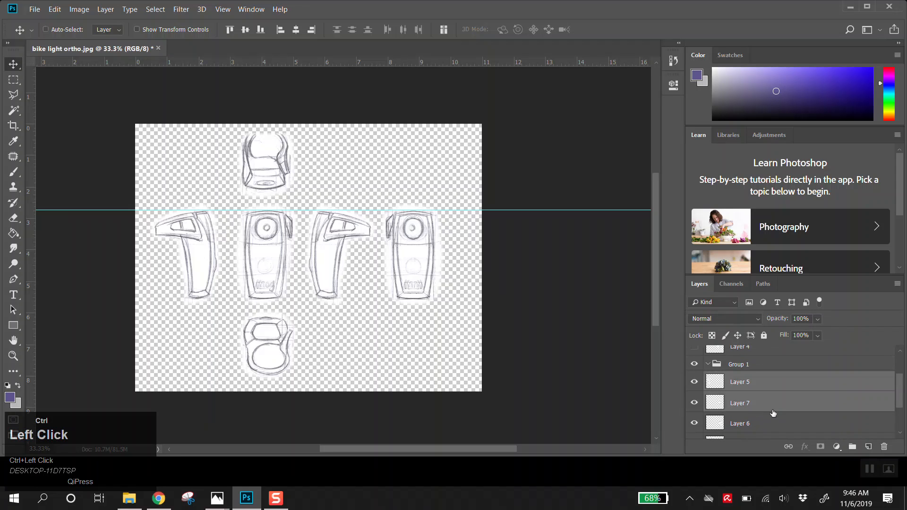
ctrl+click(771, 417)
scroll(772, 411, down, 2)
ctrl+click(771, 406)
scroll(770, 408, up, 2)
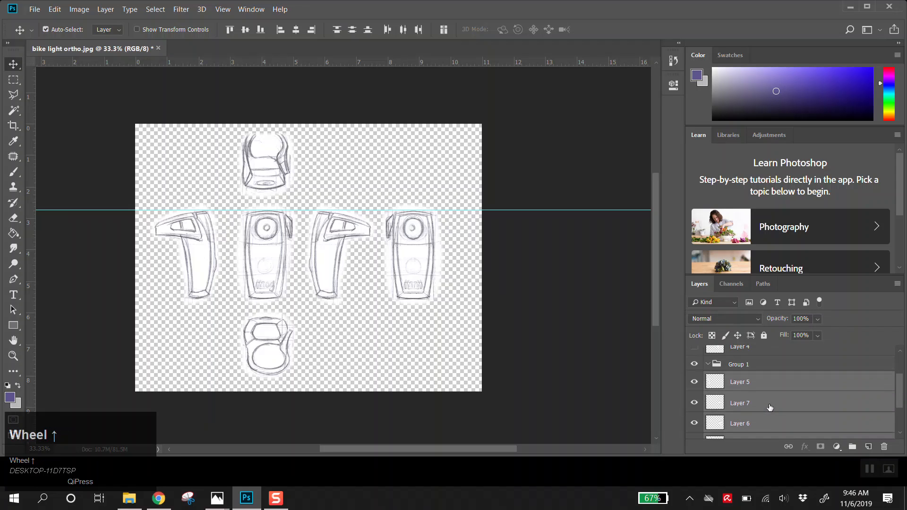
drag(759, 382, 759, 364)
click(706, 365)
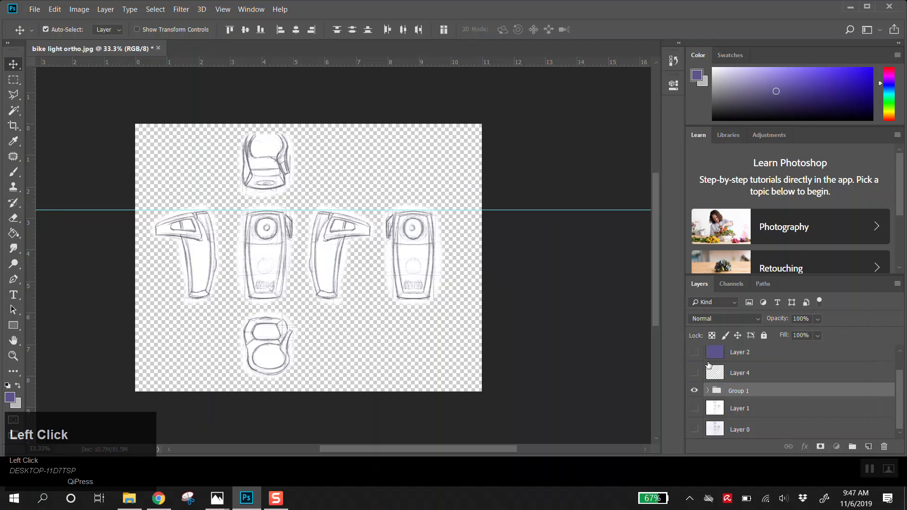
Undo the extra empty group and look through the layers inside Group 1.
click(852, 448)
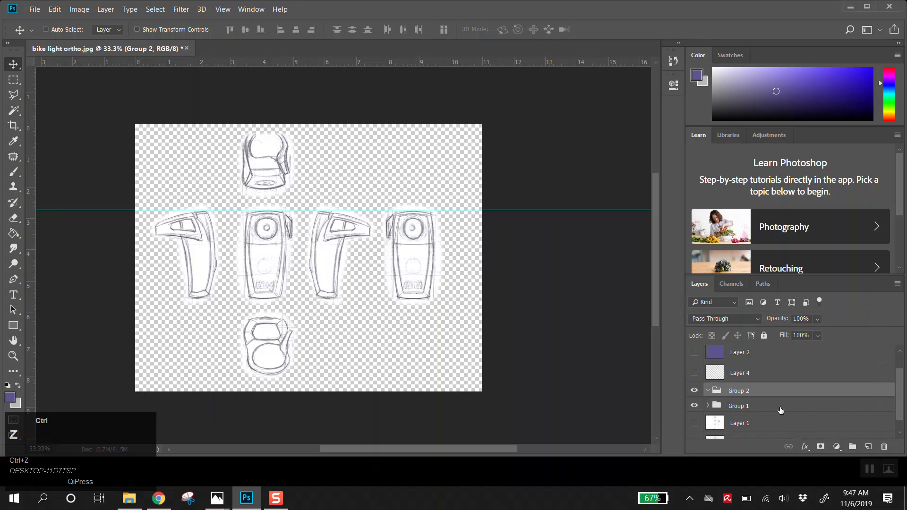
key(ctrl+z)
click(708, 390)
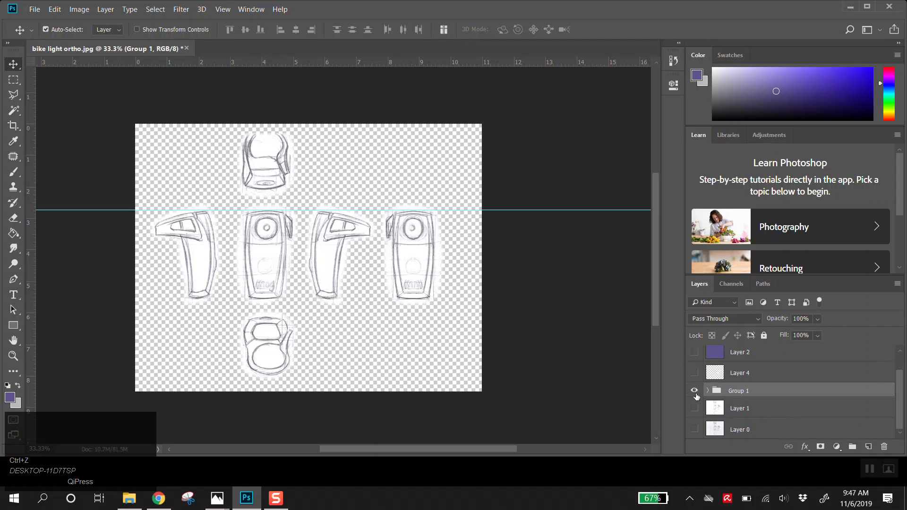
scroll(734, 410, down, 1)
scroll(733, 410, up, 1)
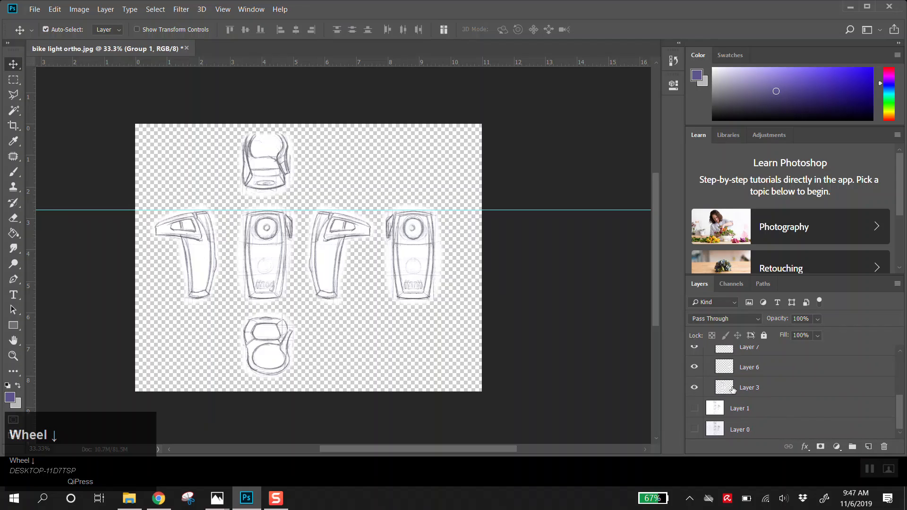
click(708, 412)
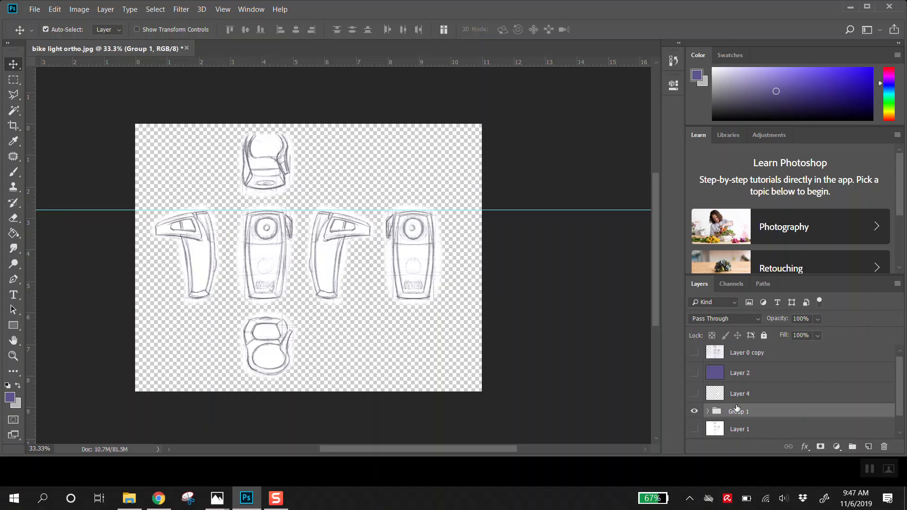
Duplicate Group 1 and merge the copied group into a single layer.
drag(770, 411, 758, 406)
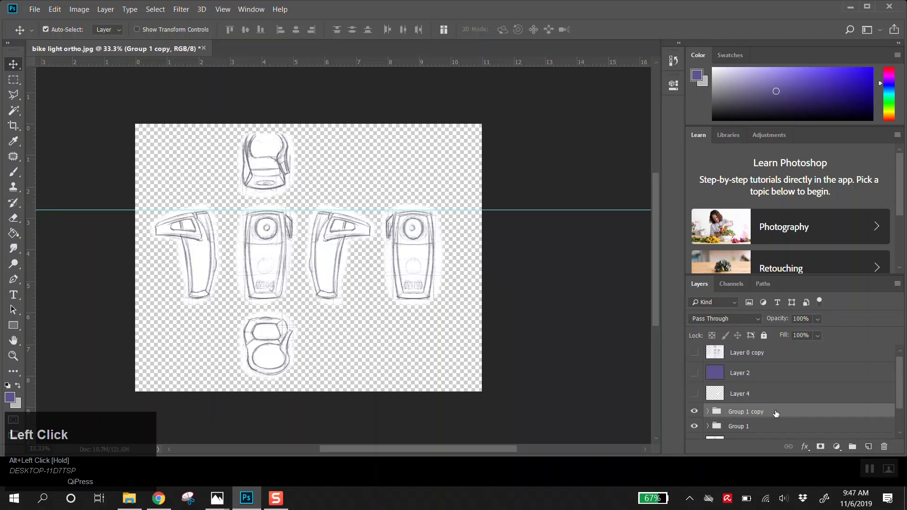
right_click(775, 413)
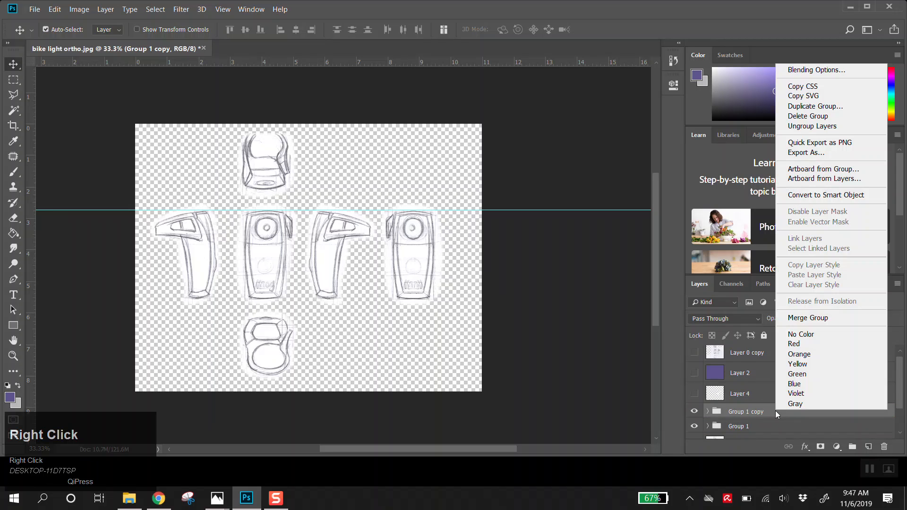
click(812, 318)
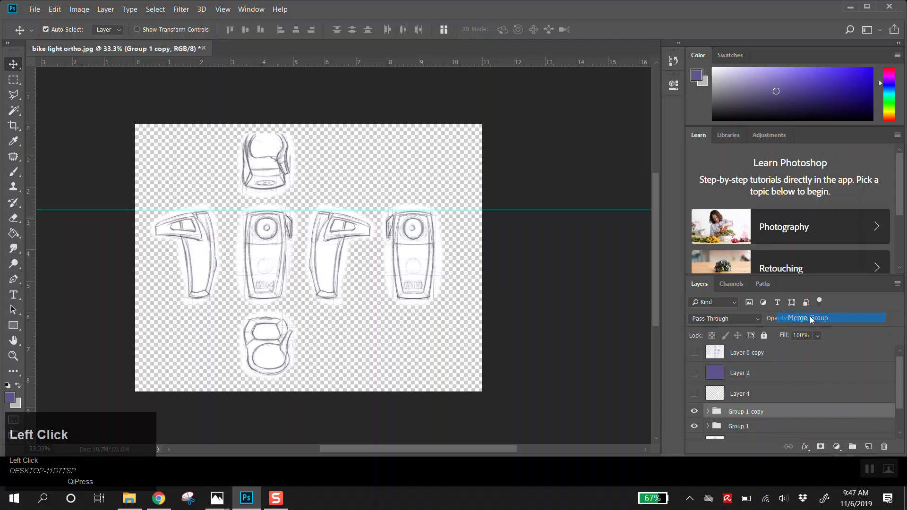
Compare the merged copy with Group 1 by switching their visibility, and look through the layers inside the group.
scroll(721, 392, down, 1)
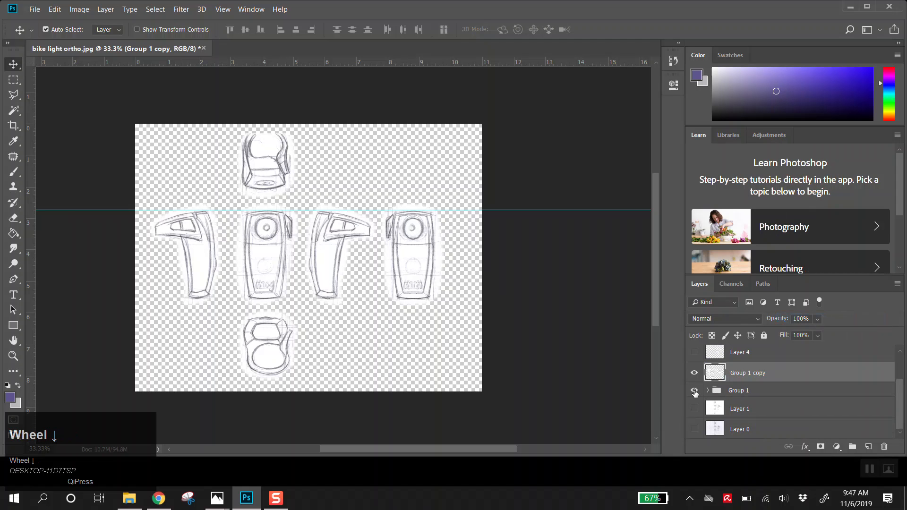
click(695, 391)
click(694, 374)
click(694, 374)
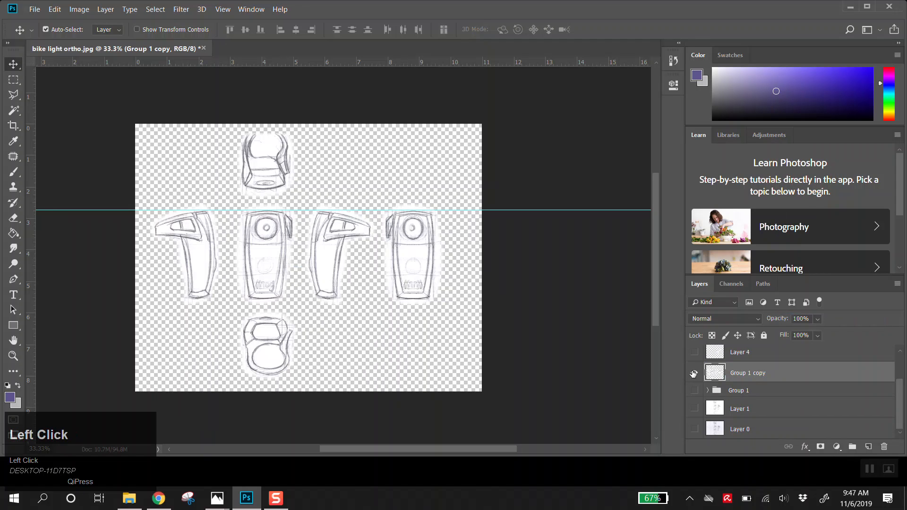
click(693, 373)
click(694, 374)
click(695, 373)
click(695, 391)
click(707, 390)
scroll(750, 364, down, 2)
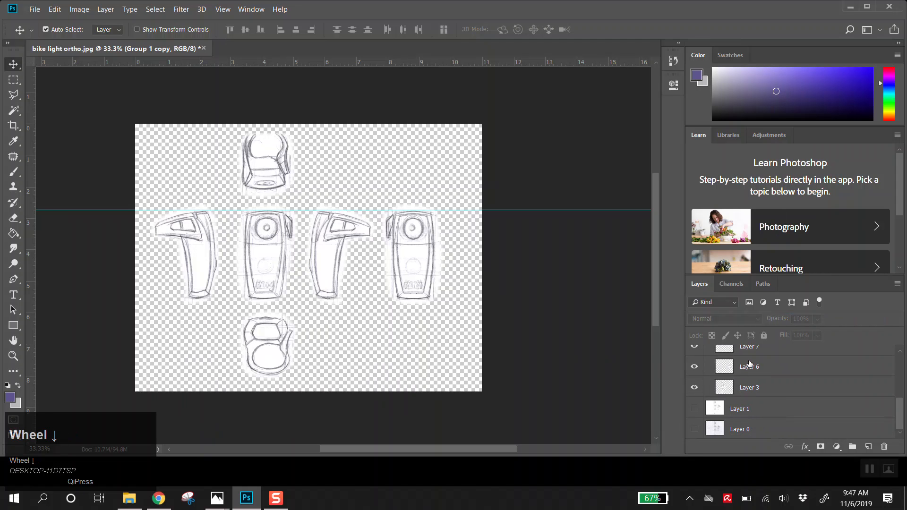
scroll(750, 402, up, 2)
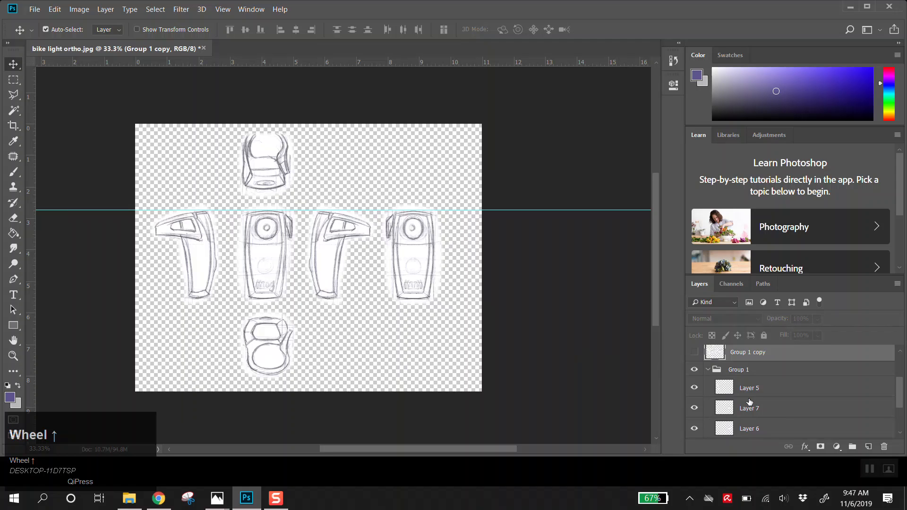
Hide and collapse Group 1 and show the merged Group 1 copy layer.
click(695, 370)
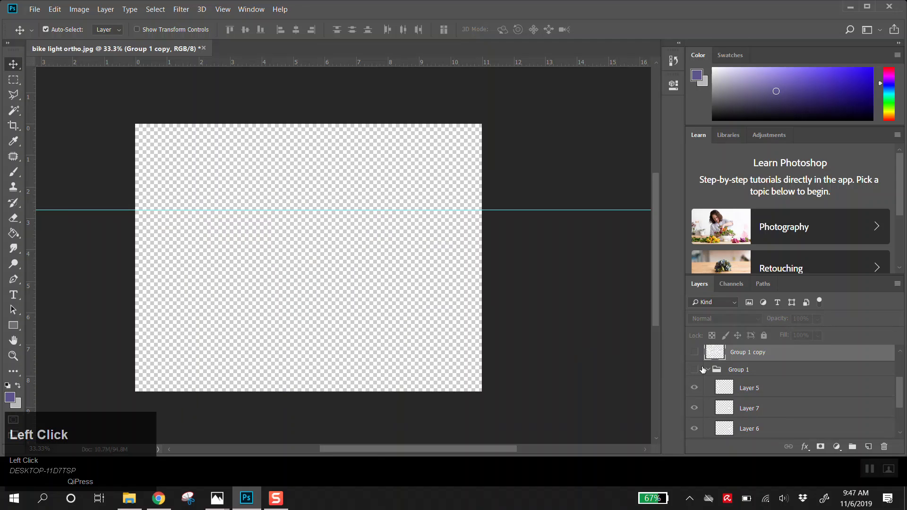
click(702, 370)
click(707, 368)
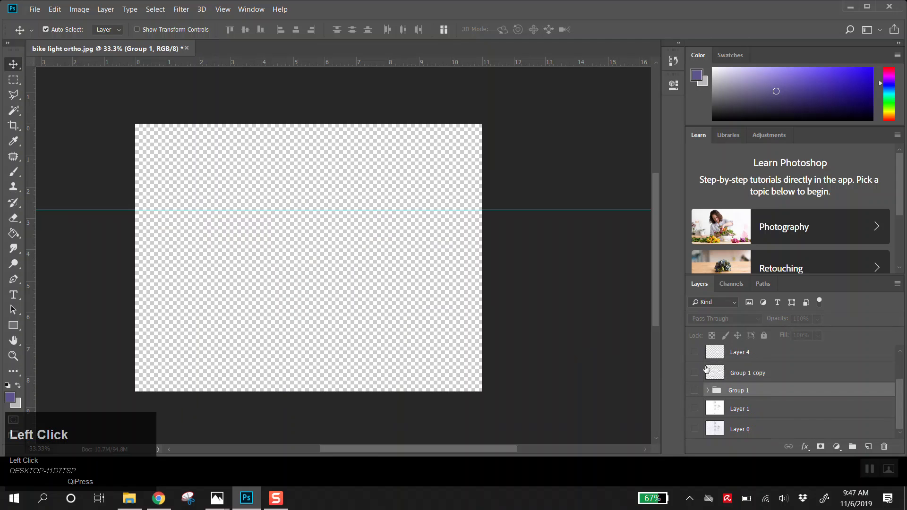
click(695, 372)
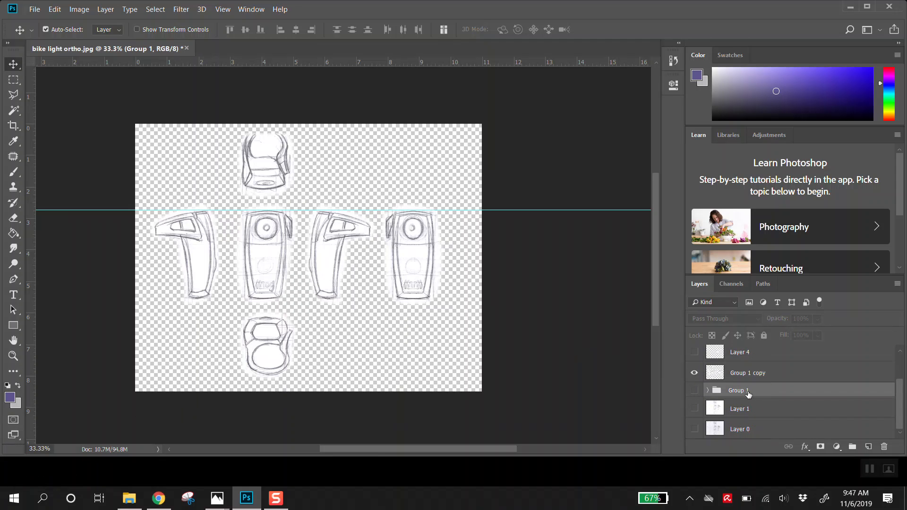
Delete the merged Group 1 copy layer and keep the original Group 1.
click(737, 371)
key(Delete)
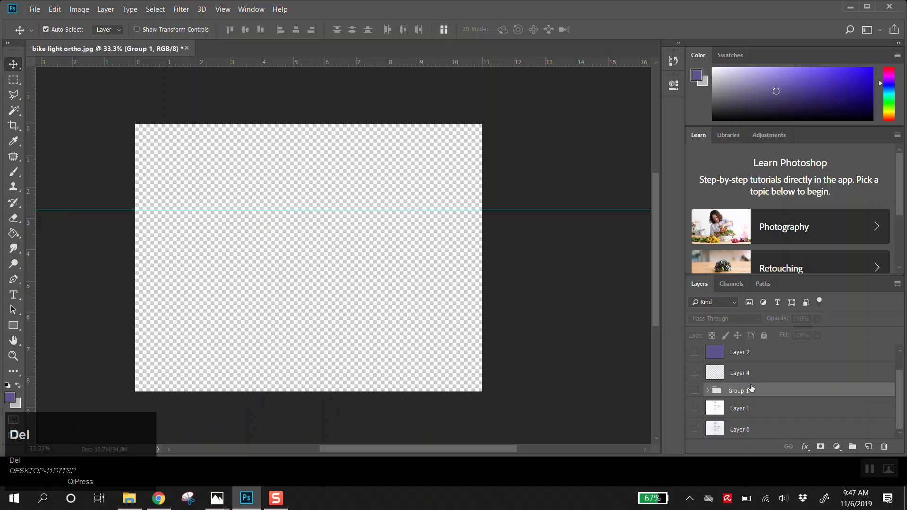
key(ctrl+z)
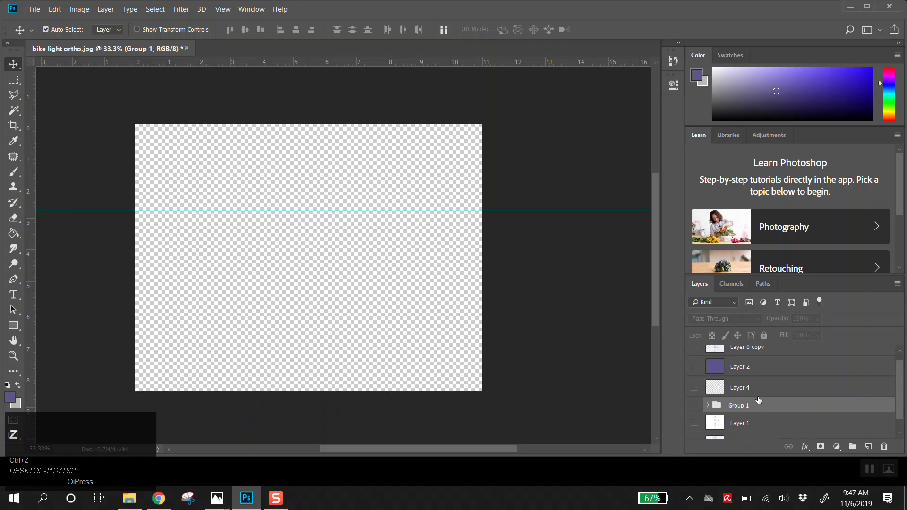
Delete Group 1 without its contents so that its layers stay ungrouped in the layer stack.
right_click(759, 400)
click(815, 410)
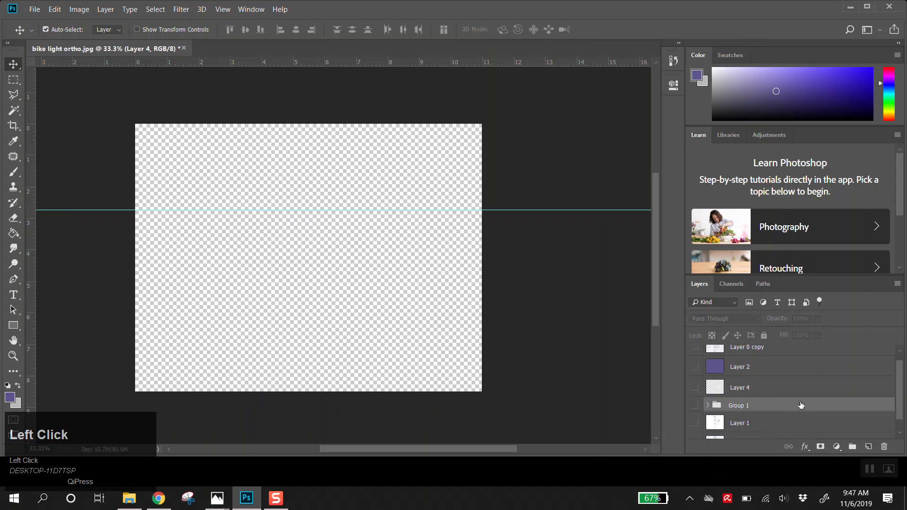
right_click(780, 405)
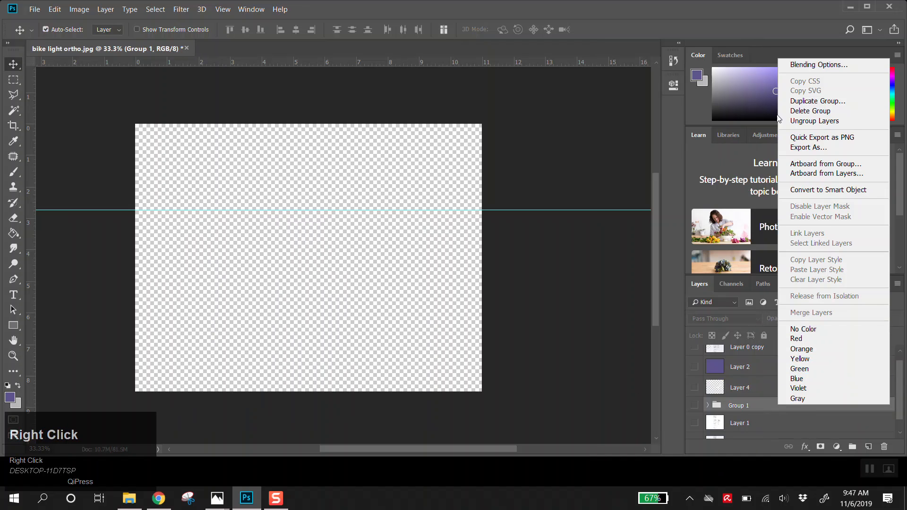
click(810, 111)
click(525, 188)
Close the Learn and Libraries panels and enlarge the Layers panel to show more layers.
scroll(723, 400, up, 2)
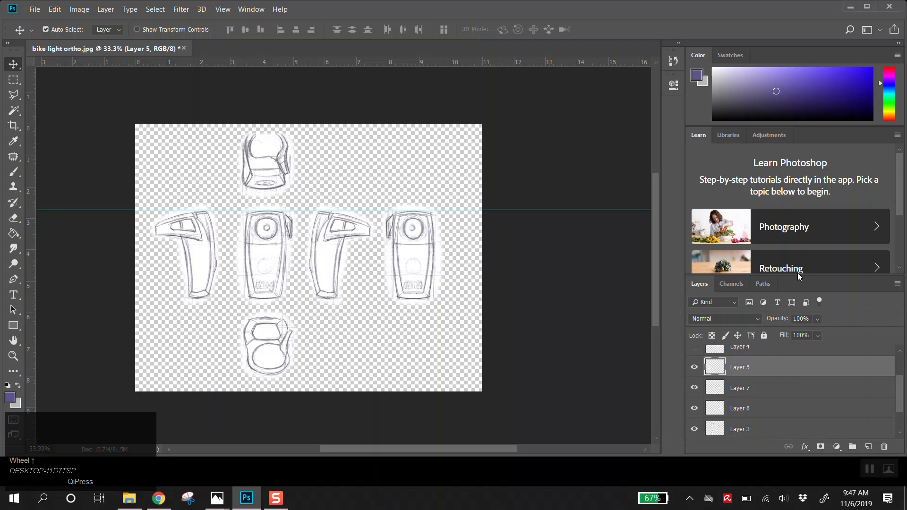
drag(798, 273, 797, 202)
drag(809, 108, 808, 108)
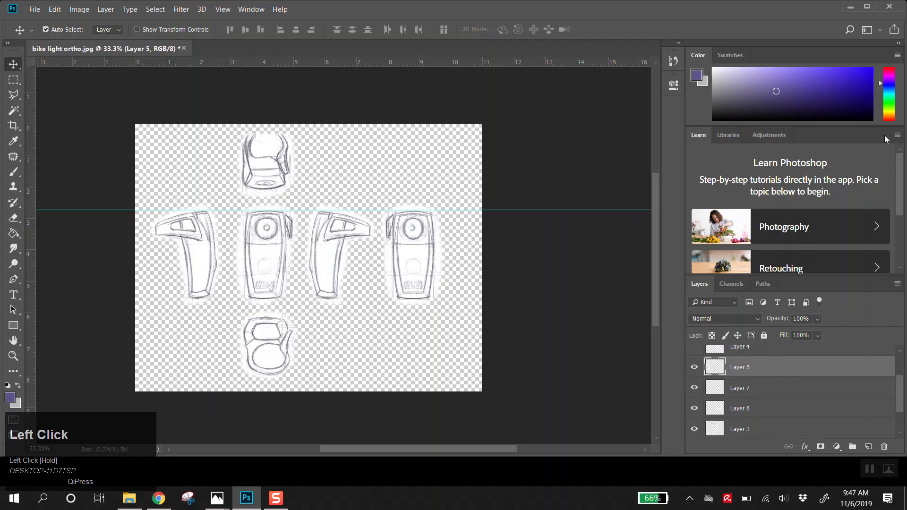
click(898, 135)
click(868, 138)
drag(795, 279, 794, 119)
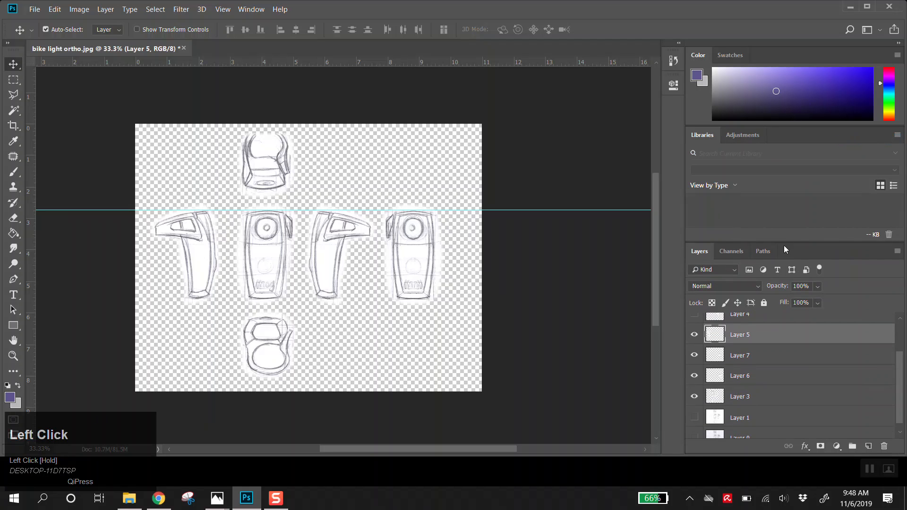
click(897, 135)
click(804, 333)
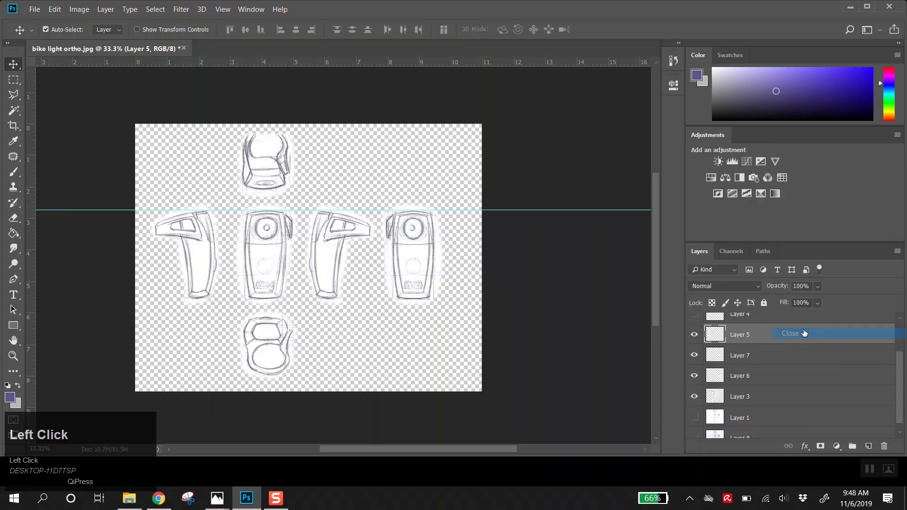
drag(810, 242, 806, 96)
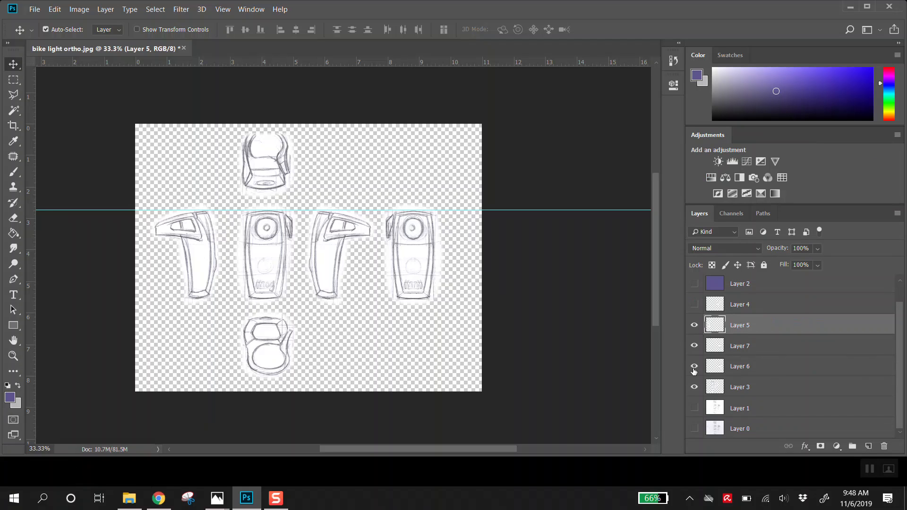
shift+click(777, 392)
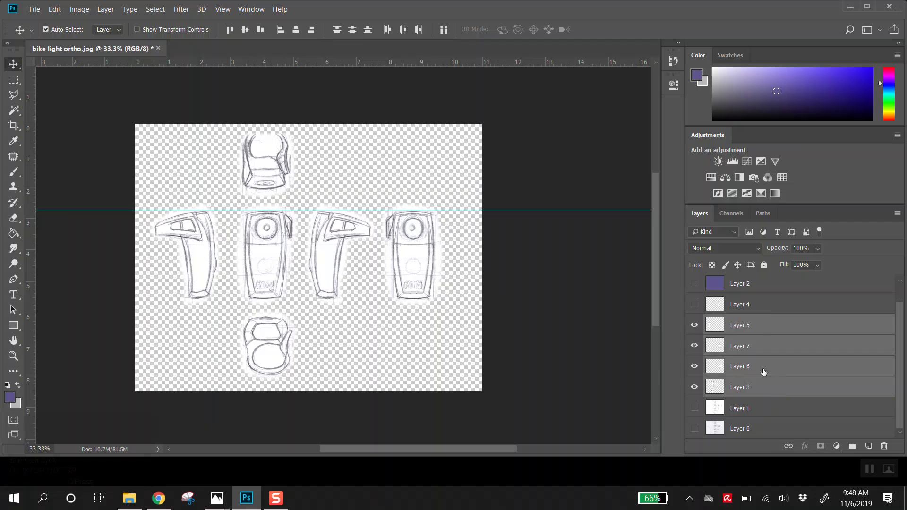
click(757, 327)
shift+click(778, 385)
right_click(779, 384)
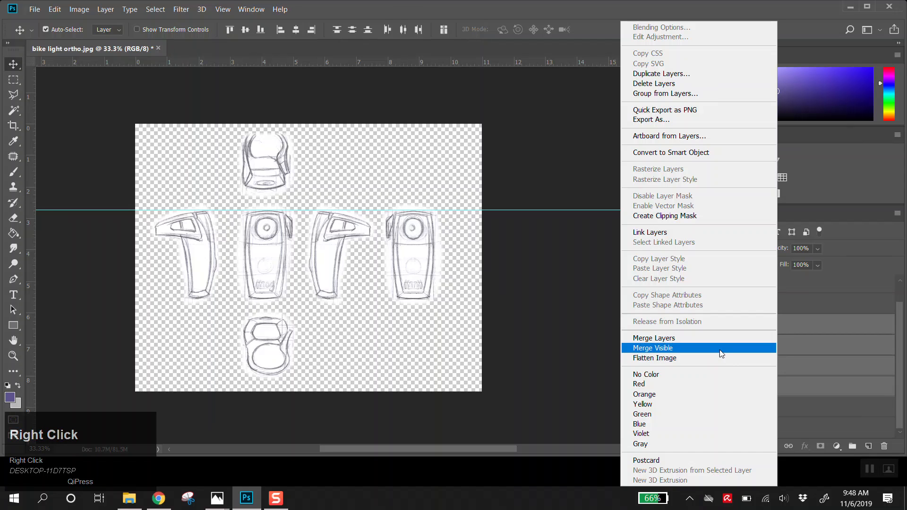
click(802, 382)
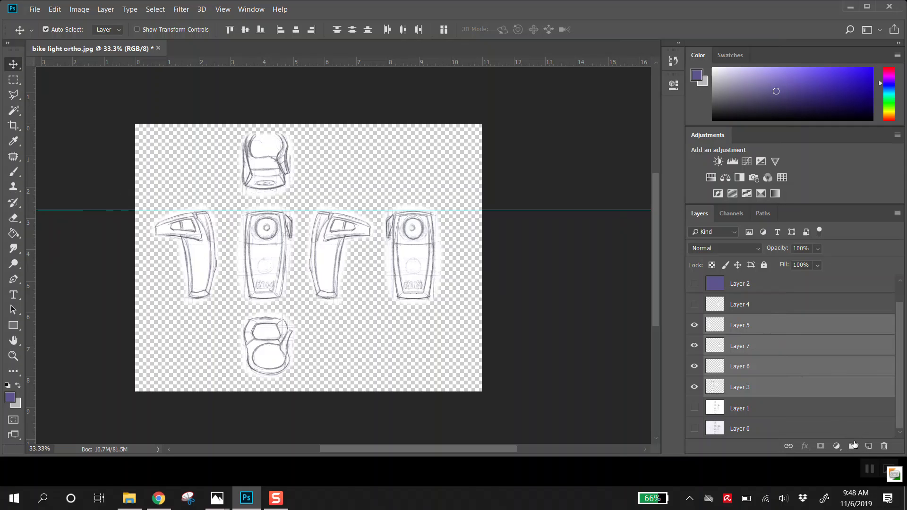
click(811, 411)
Create a new group above Layer 5, move Layers 5, 7, 6 and 3 into it, and collapse it.
click(769, 326)
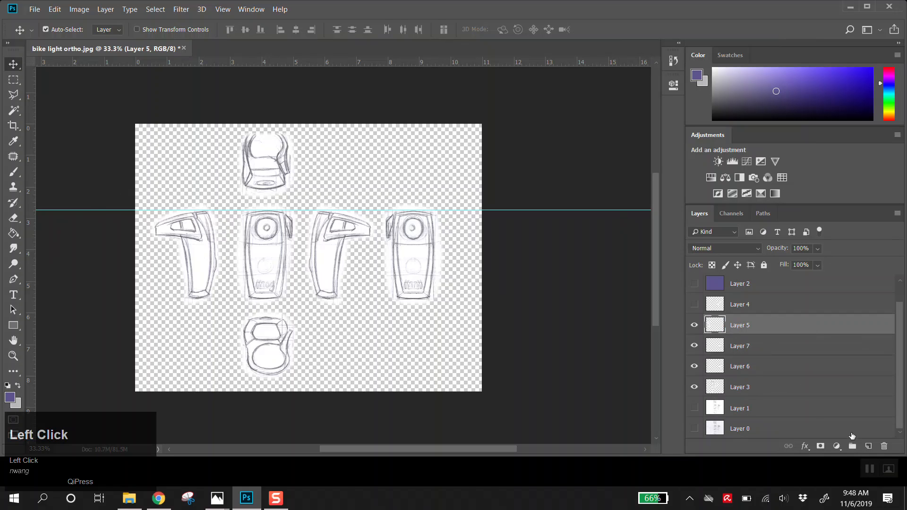
click(853, 446)
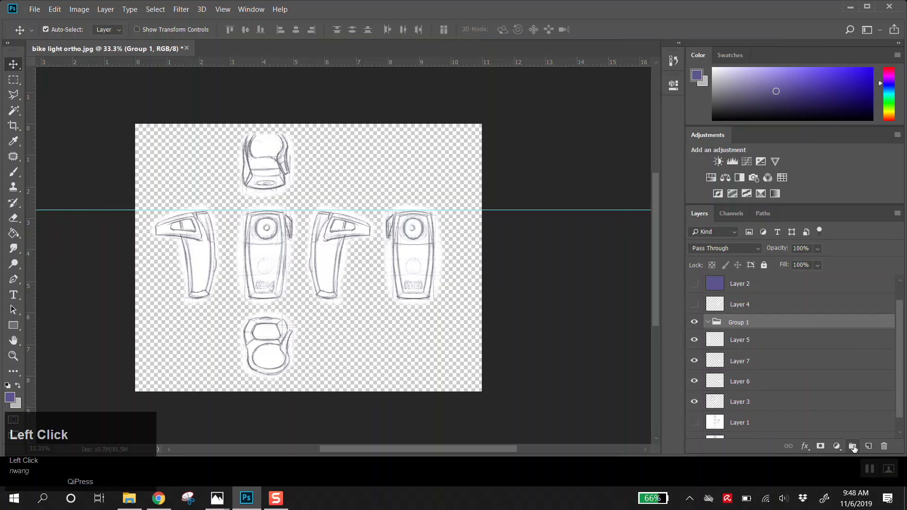
click(767, 348)
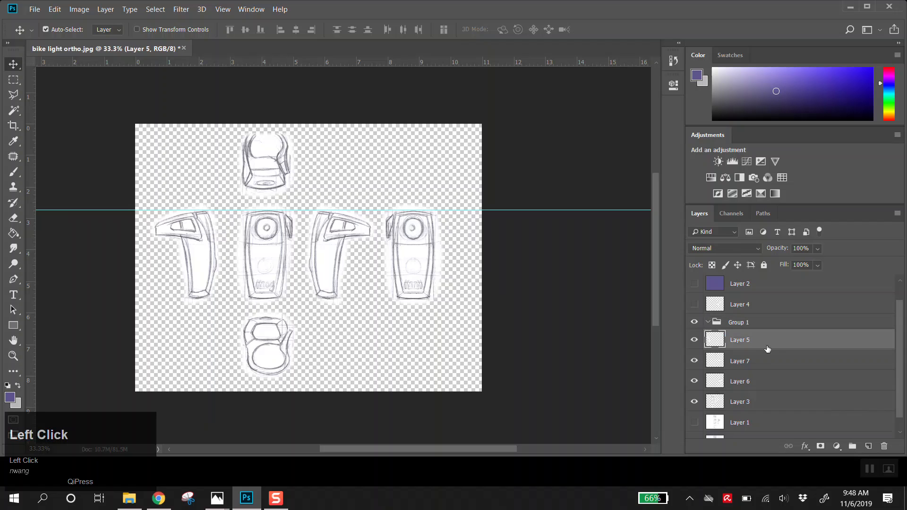
shift+click(773, 409)
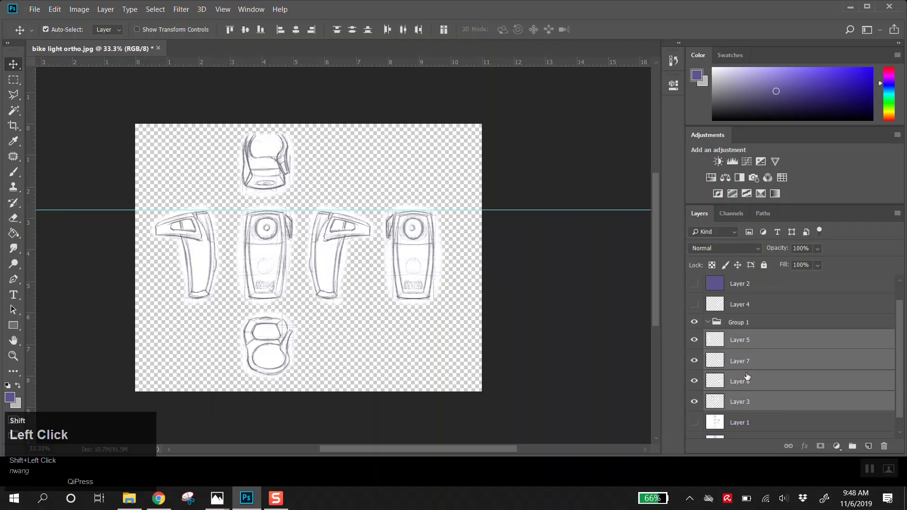
drag(762, 345, 758, 326)
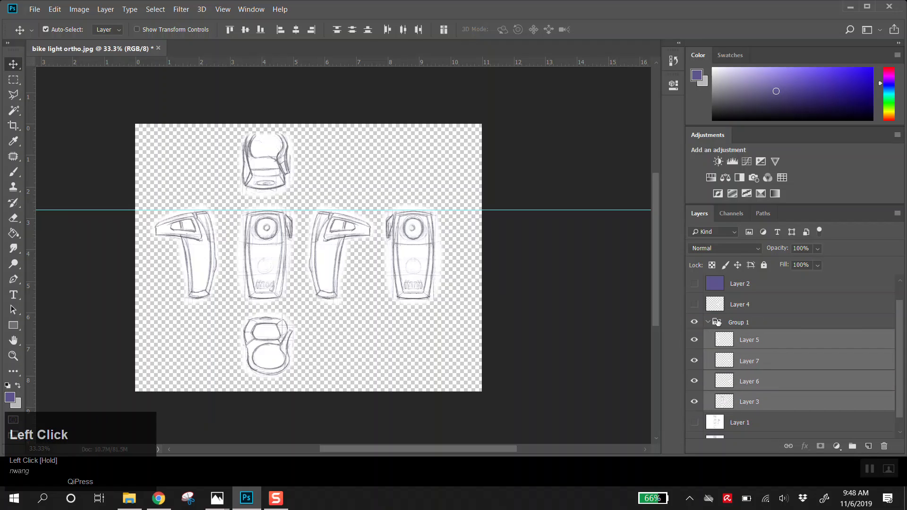
click(709, 324)
Toggle Group 1's visibility off and back on to check which views it contains.
click(695, 346)
click(694, 345)
click(695, 345)
click(694, 346)
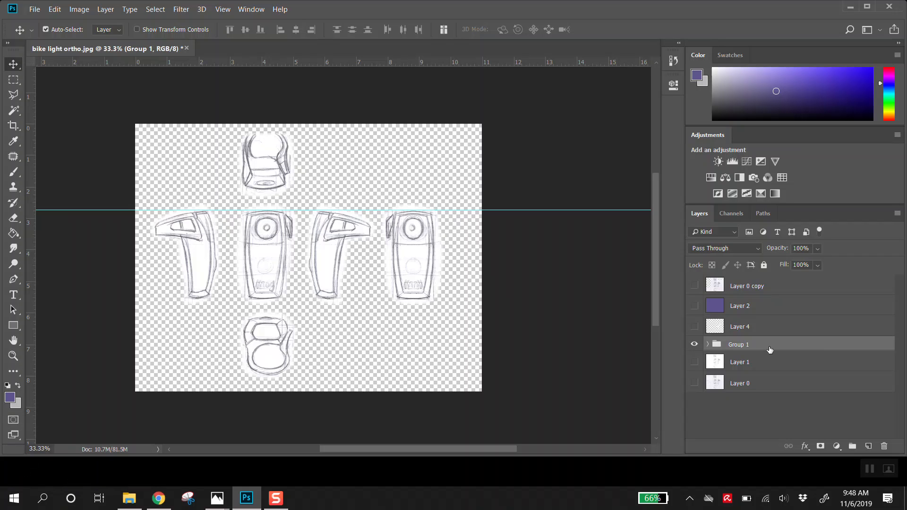
Duplicate Group 1 above itself and hide the original group.
alt+click(751, 348)
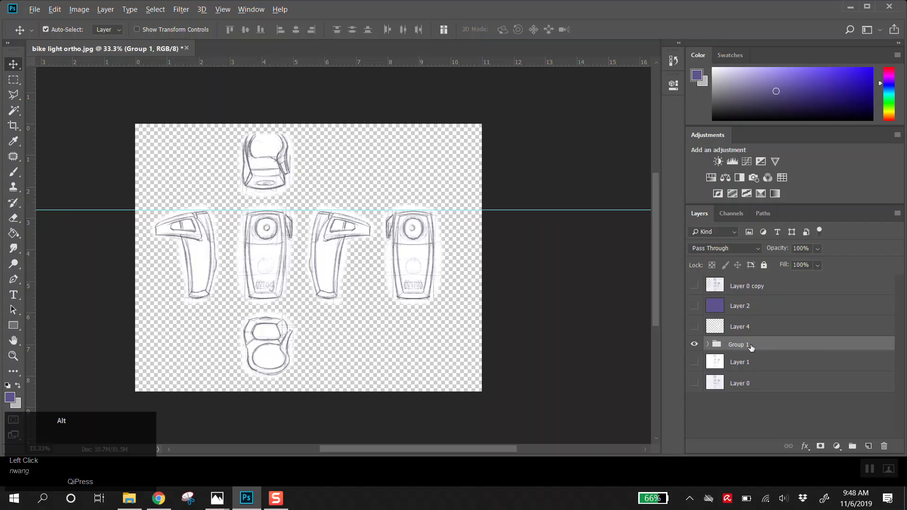
drag(754, 349, 704, 343)
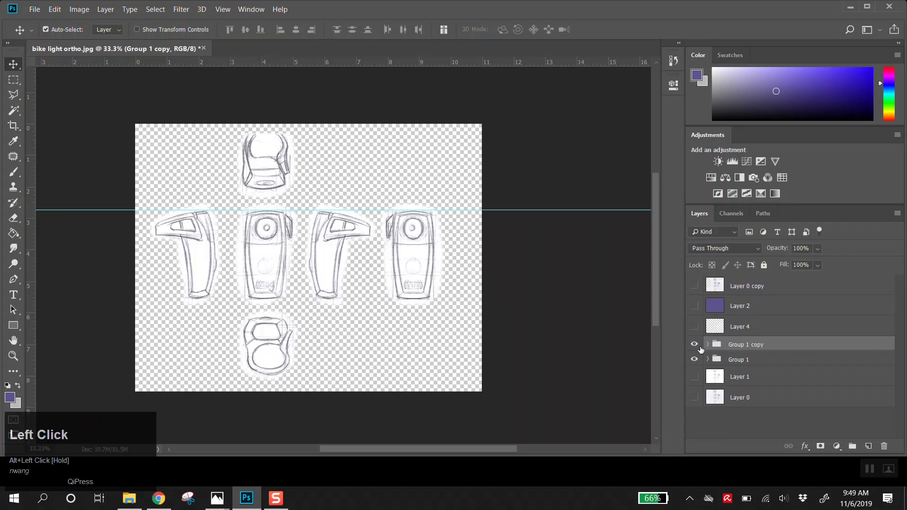
click(699, 365)
click(699, 365)
click(696, 360)
Merge the Group 1 copy into a single layer.
click(695, 344)
right_click(758, 349)
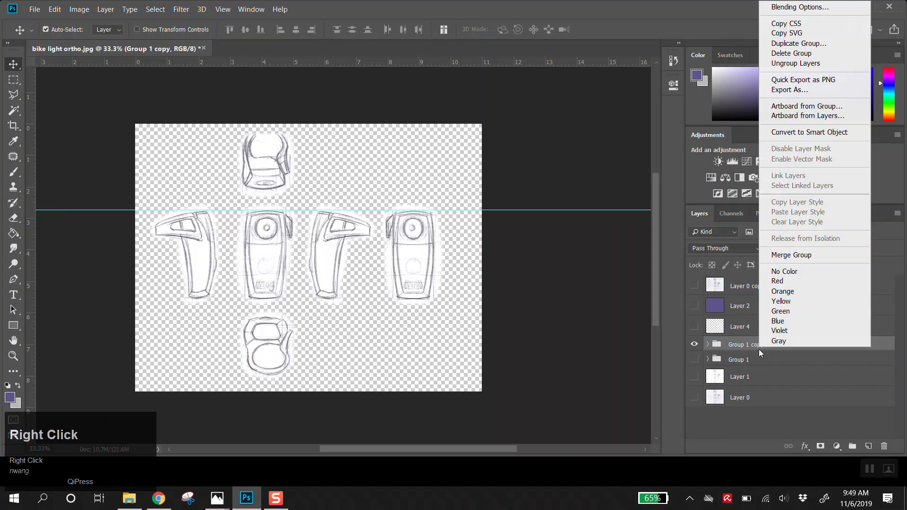
click(788, 256)
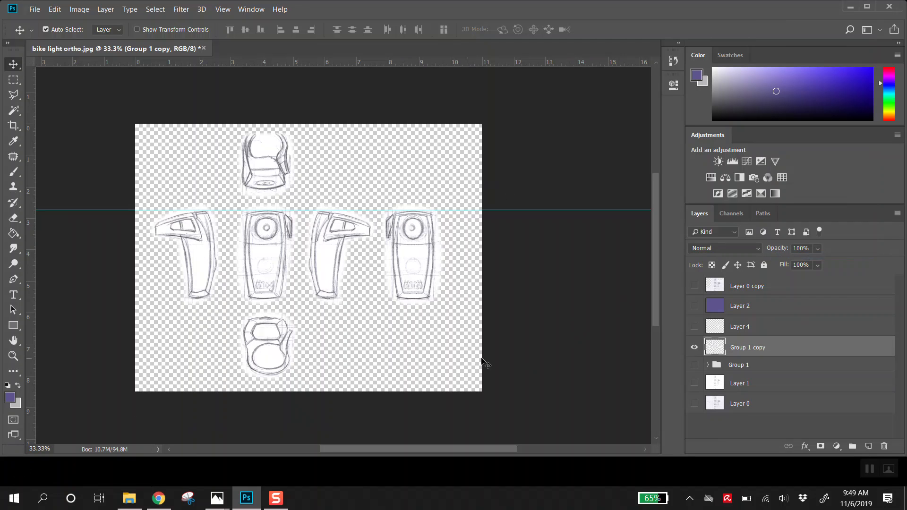
On the merged Group 1 copy layer, erase the window cutout and inner outline from the leftmost side view with a 50 px eraser.
ctrl+click(192, 225)
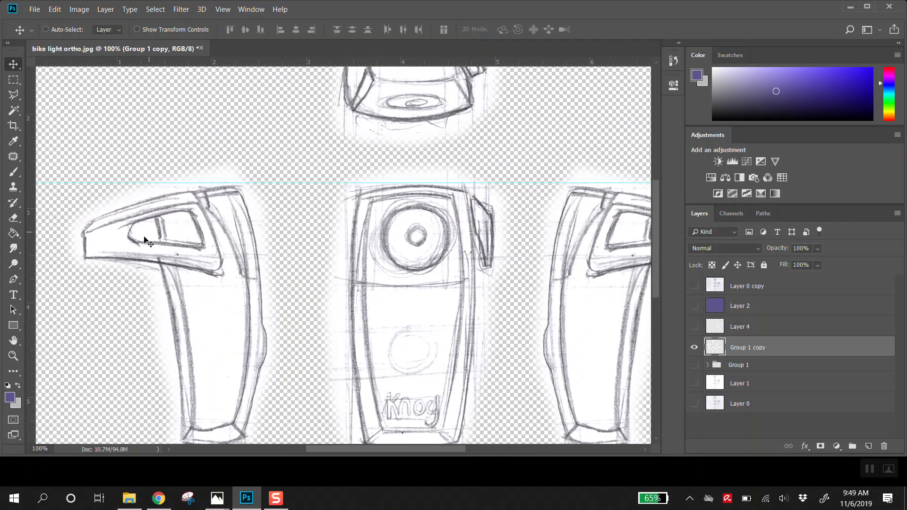
key(ctrl)
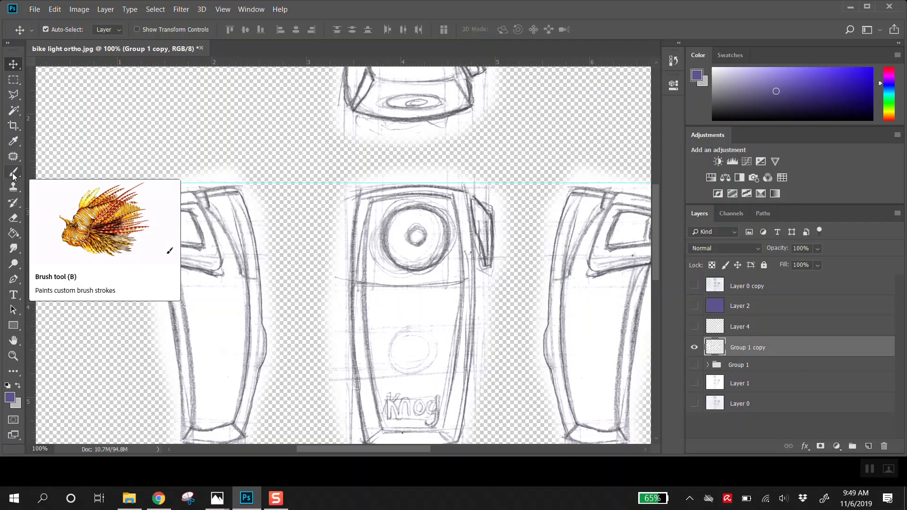
click(13, 218)
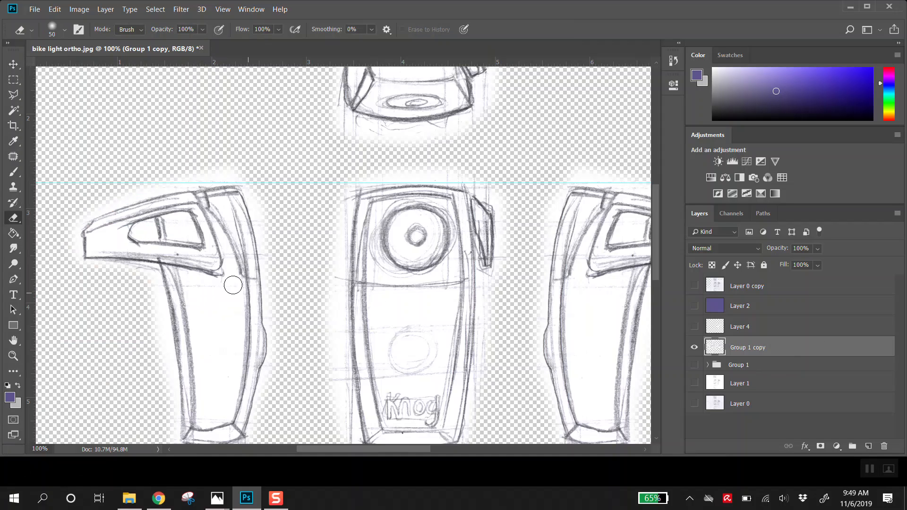
key(shift+[)
mouse_move(210, 279)
mouse_down()
mouse_move(205, 237)
mouse_move(199, 248)
mouse_move(160, 245)
mouse_move(126, 229)
mouse_move(190, 218)
mouse_move(198, 233)
mouse_move(195, 215)
mouse_move(206, 232)
mouse_move(193, 206)
mouse_move(98, 232)
mouse_move(199, 249)
mouse_move(206, 268)
mouse_move(166, 249)
mouse_move(188, 270)
mouse_move(153, 247)
mouse_move(247, 250)
mouse_move(268, 291)
mouse_move(167, 242)
mouse_up()
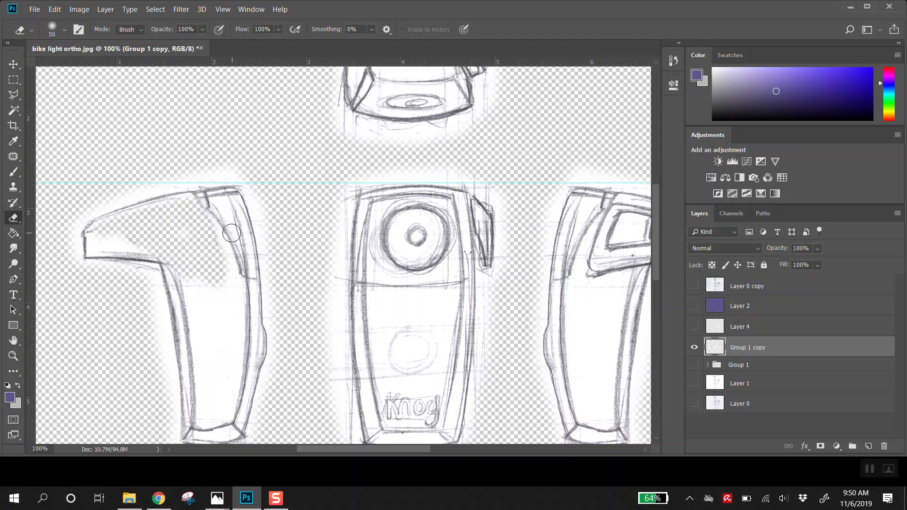
click(194, 236)
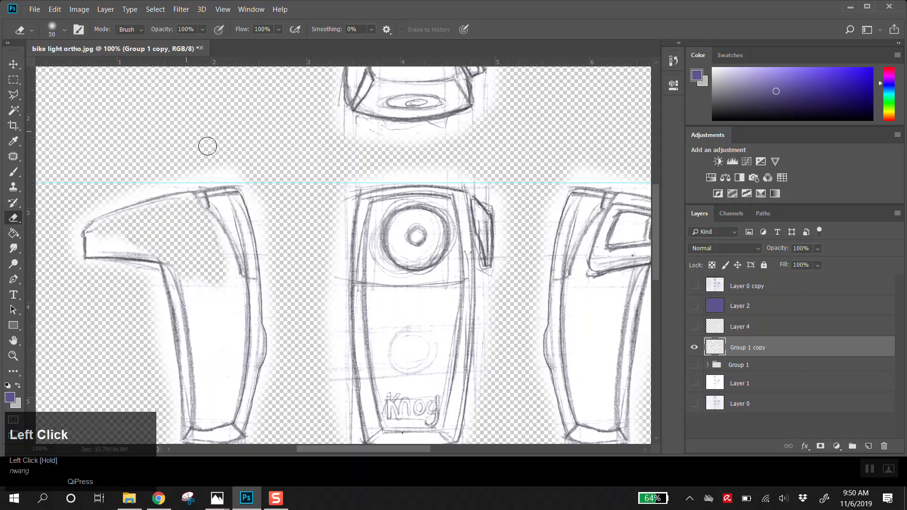
Create a new layer directly above Layer 1 and set the foreground color to white.
click(770, 390)
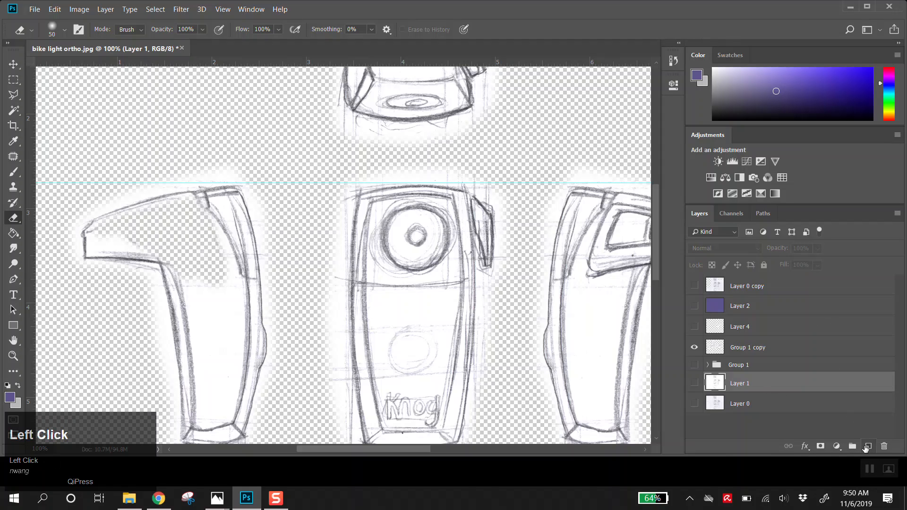
click(868, 447)
click(9, 398)
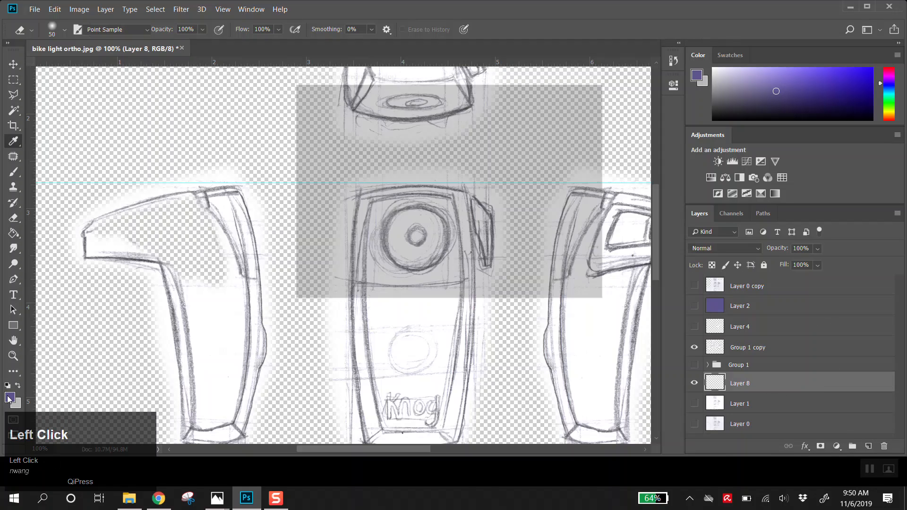
click(574, 116)
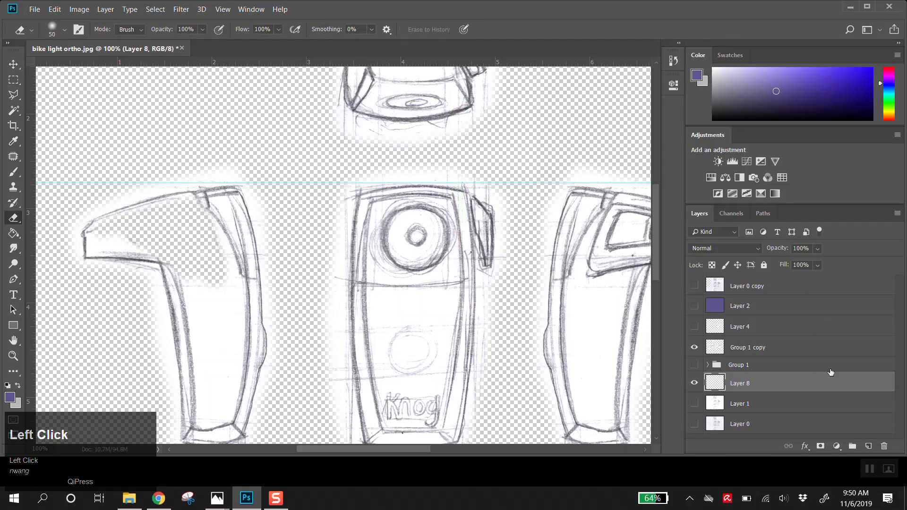
drag(716, 71, 698, 56)
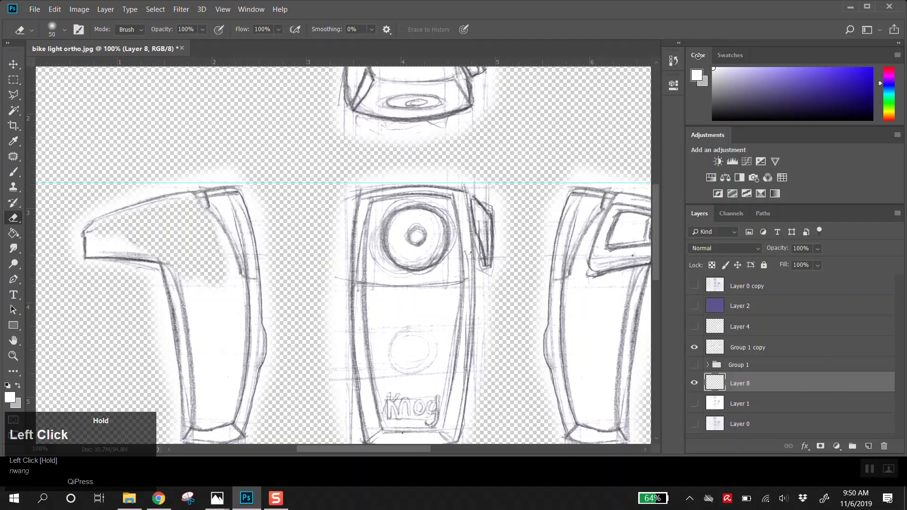
click(8, 399)
drag(265, 80, 253, 73)
click(560, 95)
key(e)
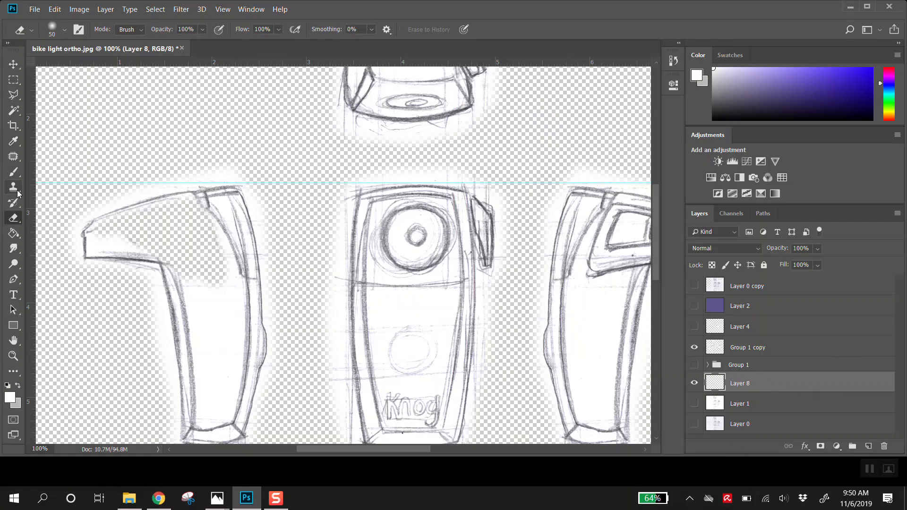
Fill the new Layer 8 with white as a background using the Paint Bucket, and inspect the erased side view against it.
click(14, 234)
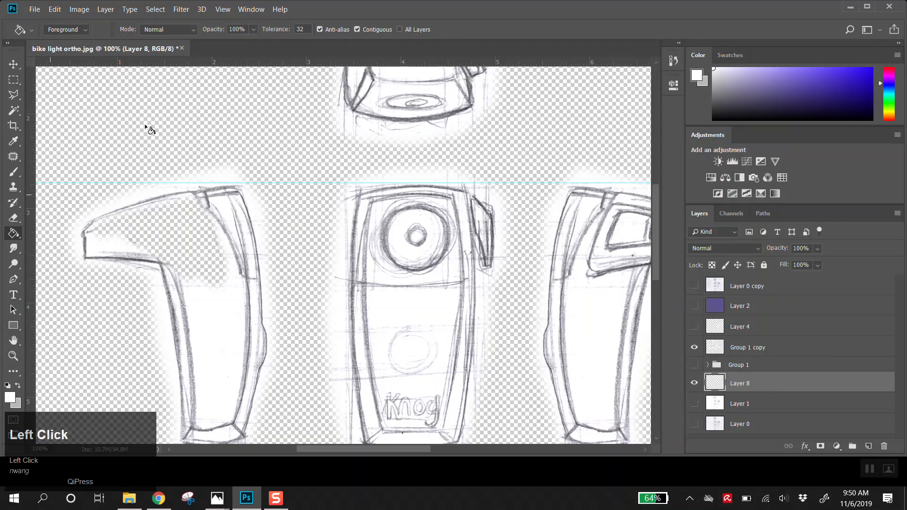
click(181, 122)
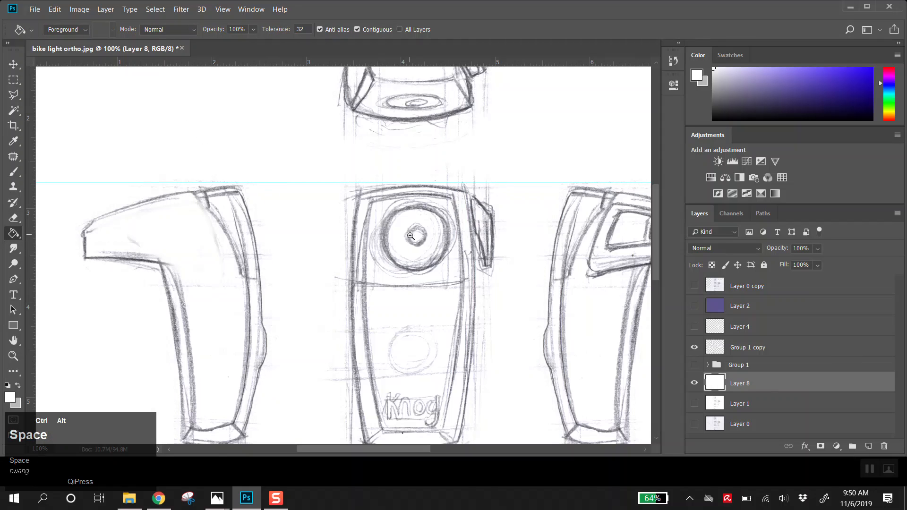
ctrl+alt+click(397, 232)
ctrl+alt+click(459, 294)
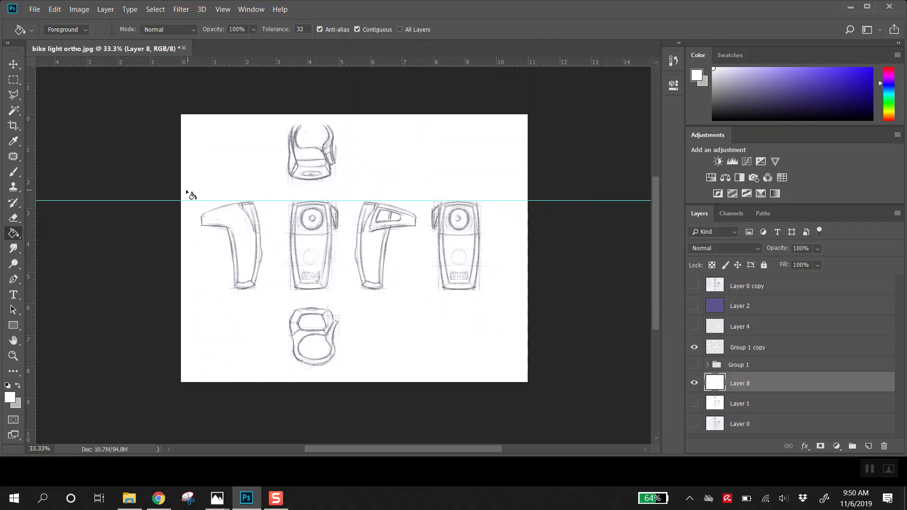
ctrl+click(256, 226)
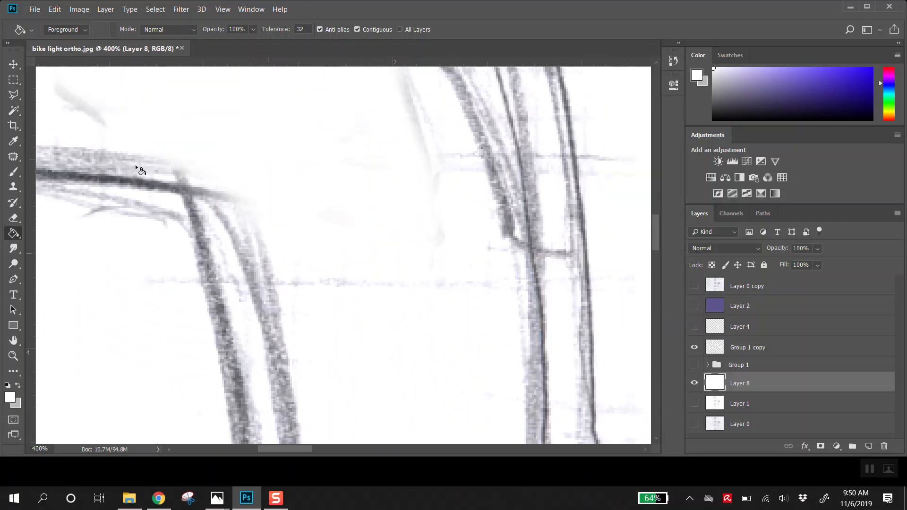
ctrl+alt+click(431, 248)
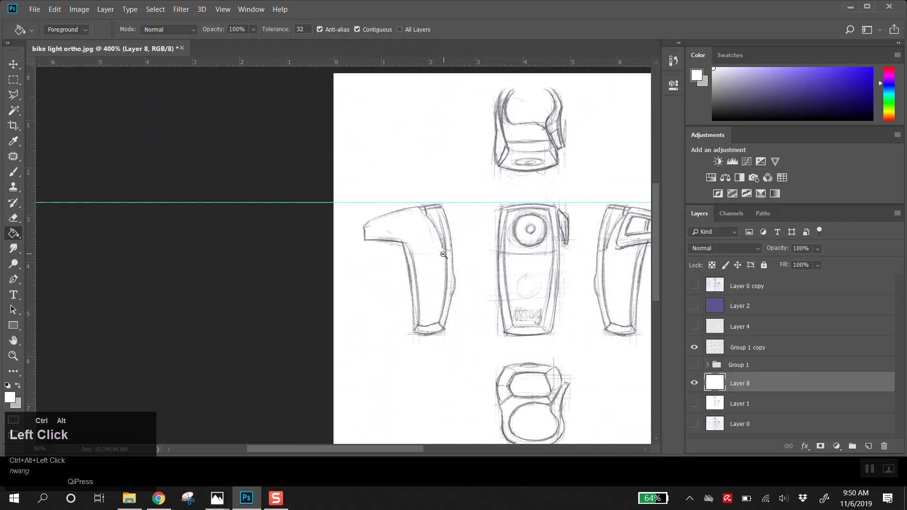
ctrl+alt+click(444, 255)
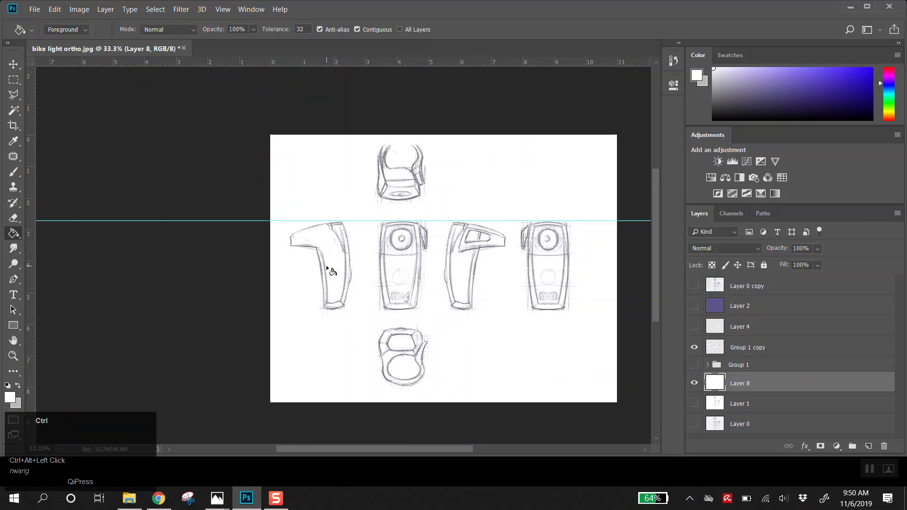
On the Group 1 copy layer, erase the lens circles, lower circle, dividing line and mirrored logo inside the rightmost view.
click(566, 262)
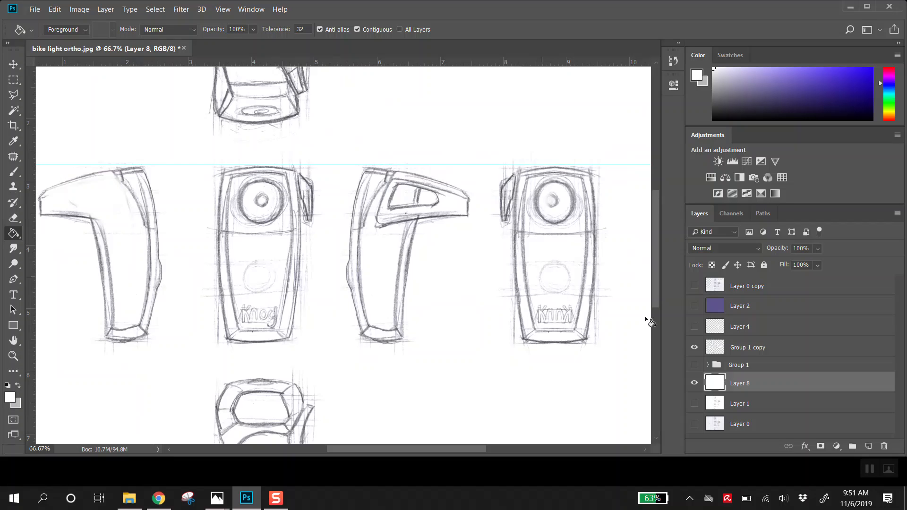
click(758, 351)
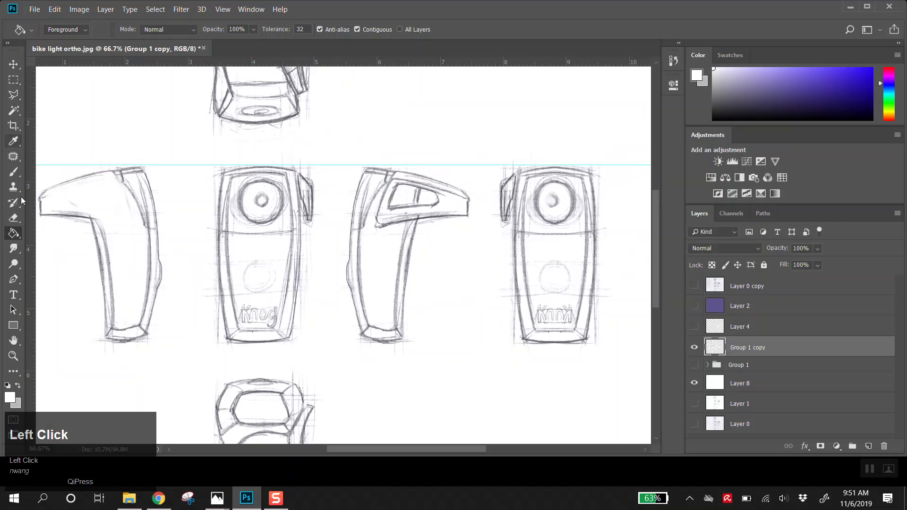
click(14, 218)
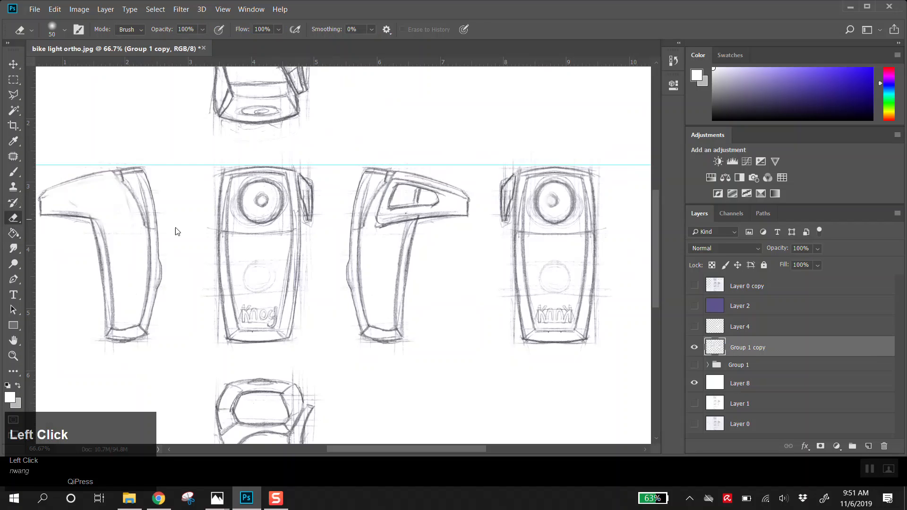
ctrl+click(555, 243)
mouse_move(502, 351)
mouse_down()
mouse_move(482, 361)
mouse_move(470, 351)
mouse_move(475, 373)
mouse_move(477, 355)
mouse_move(506, 362)
mouse_move(506, 349)
mouse_move(510, 361)
mouse_move(504, 369)
mouse_move(482, 331)
mouse_move(474, 283)
mouse_move(520, 294)
mouse_move(488, 175)
mouse_move(465, 190)
mouse_move(502, 176)
mouse_move(523, 238)
mouse_move(523, 181)
mouse_move(524, 248)
mouse_move(470, 245)
mouse_move(458, 231)
mouse_move(466, 178)
mouse_move(504, 170)
mouse_move(484, 164)
mouse_move(498, 203)
mouse_up()
Set the eraser brush size to 80 px.
key(bracketright)
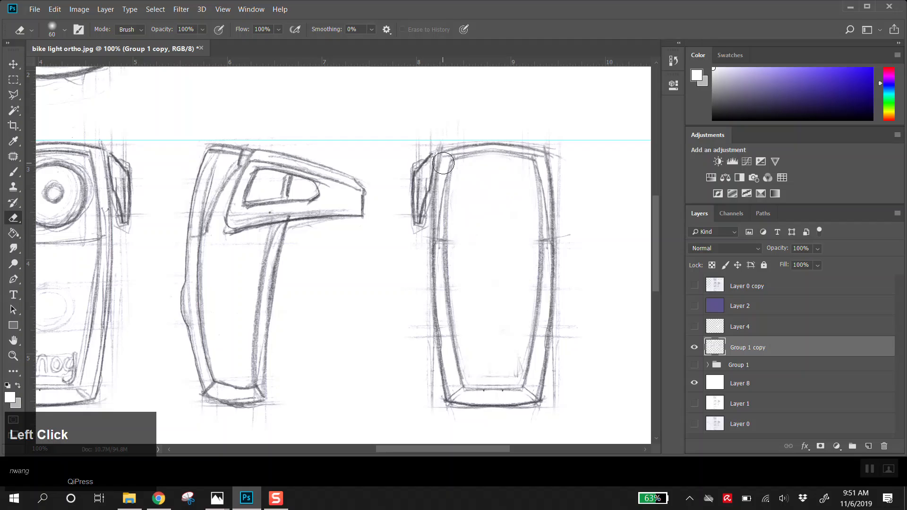
key(bracketright)
key(bracketright)
key(bracketright)
key(bracketright)
key(bracketright)
key(bracketright)
key(bracketright)
key(bracketright)
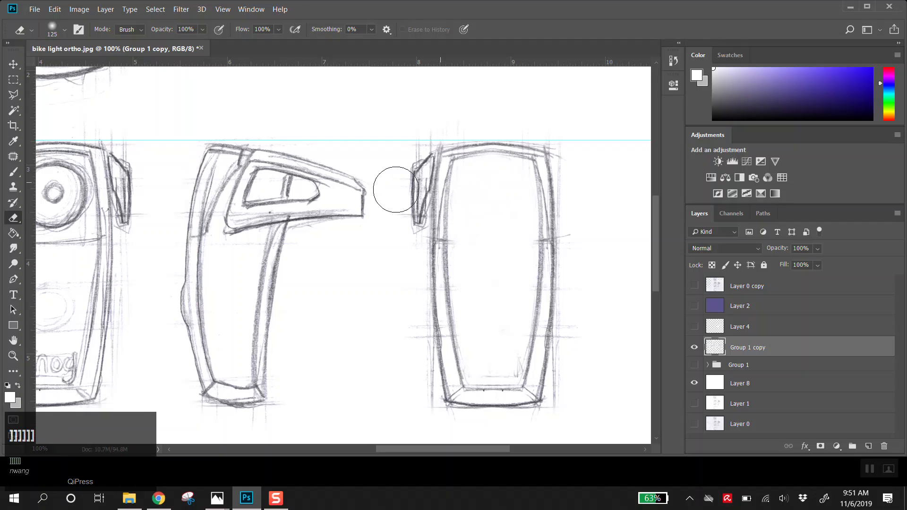
key(bracketleft)
key(bracketleft)
key(bracketleft)
key(bracketleft)
key(bracketleft)
key(bracketleft)
key(bracketleft)
key(bracketleft)
key(bracketleft)
key(bracketleft)
key(bracketleft)
key(bracketleft)
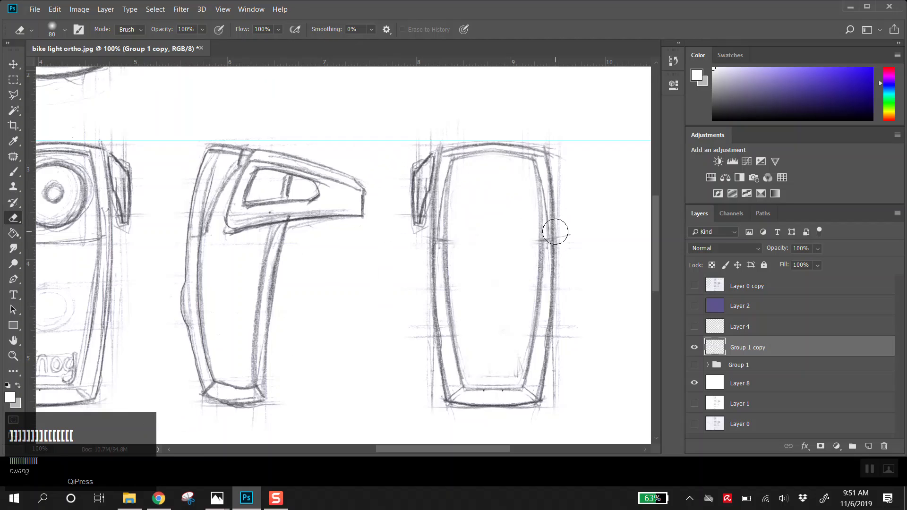
key(bracketright)
key(bracketright)
key(bracketright)
key(bracketright)
key(bracketright)
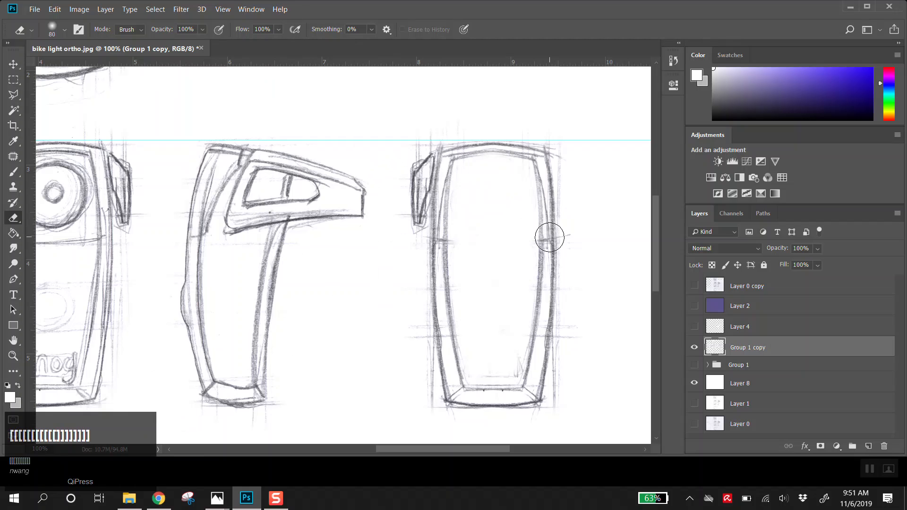
key(bracketright)
key(bracketright)
key(bracketright)
key(bracketright)
key(bracketright)
key(bracketright)
key(bracketright)
key(bracketright)
key(bracketright)
key(bracketright)
key(bracketright)
key(bracketright)
key(bracketright)
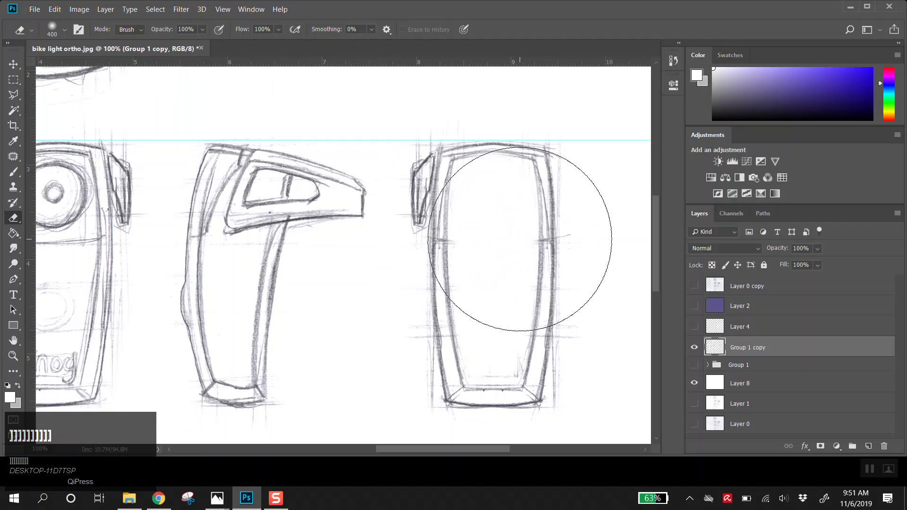
key(bracketleft)
key(bracketleft)
key(bracketleft)
key(bracketleft)
key(bracketleft)
key(bracketleft)
key(bracketleft)
key(bracketleft)
key(bracketleft)
key(bracketleft)
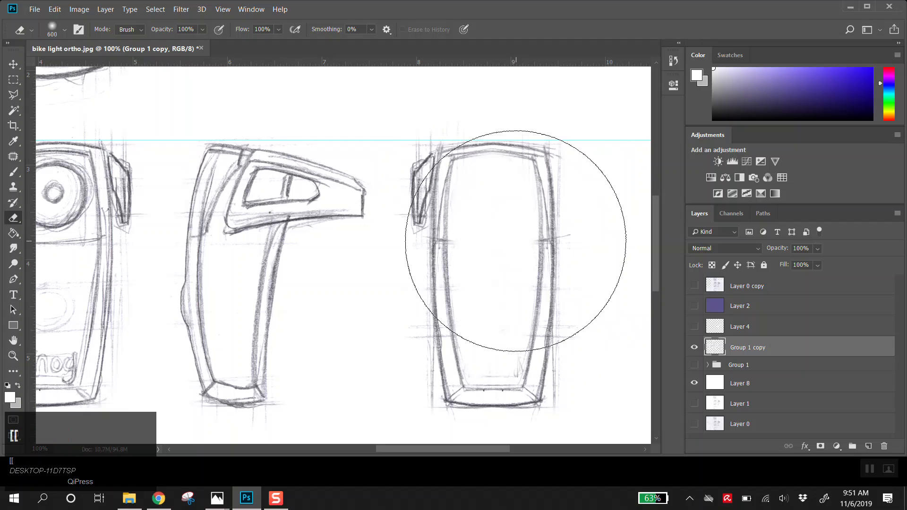
key(bracketright)
key(bracketright)
key(bracketright)
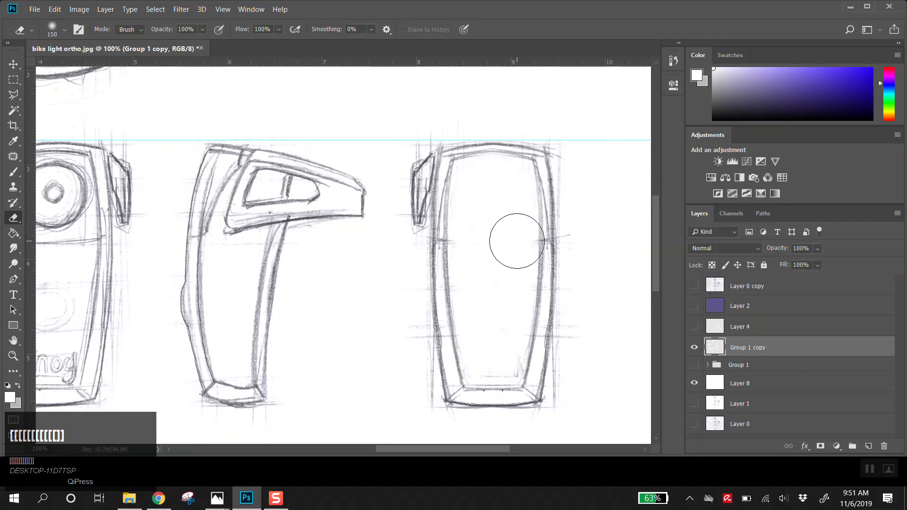
key(shift+bracketleft)
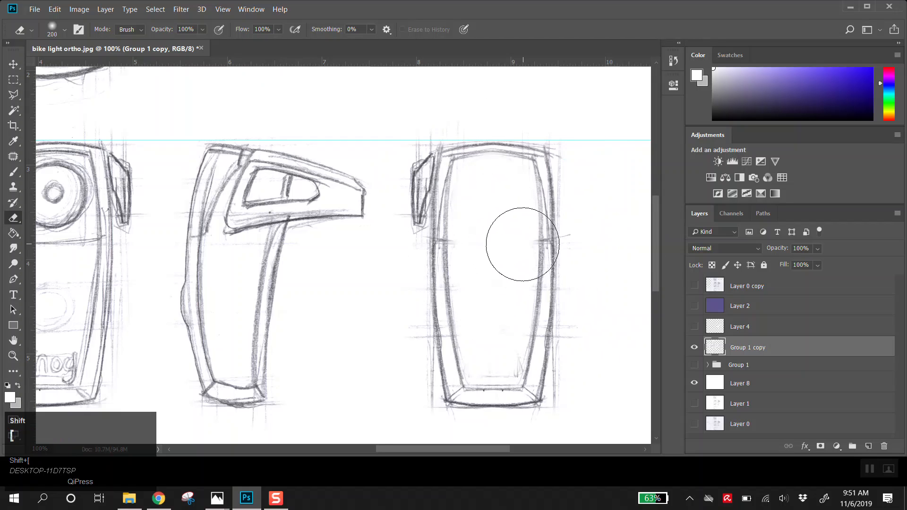
key(shift+bracketright)
key(shift+bracketright)
key(shift+bracketright)
key(shift+bracketleft)
key(shift+bracketleft)
Set the eraser to 50 px and erase the rightmost view's upper side outline where the clip overlaps it, including the clip's inner edge.
key(bracketleft)
key(bracketleft)
key(bracketleft)
key(bracketleft)
key(bracketleft)
key(bracketleft)
key(bracketleft)
key(bracketleft)
key(bracketleft)
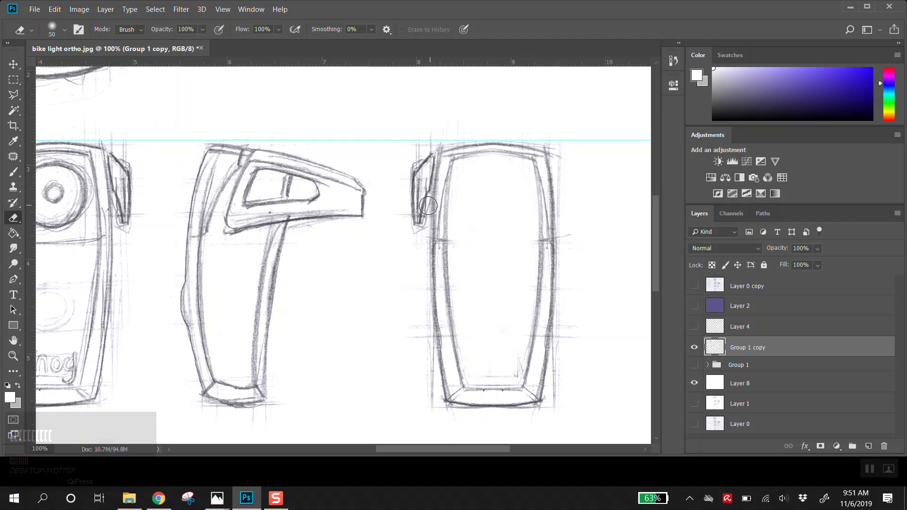
drag(424, 211, 445, 212)
mouse_move(429, 198)
mouse_down()
mouse_move(435, 169)
mouse_move(461, 170)
mouse_move(444, 174)
mouse_move(450, 203)
mouse_move(426, 185)
mouse_move(427, 214)
mouse_move(454, 220)
mouse_move(430, 214)
mouse_move(439, 170)
mouse_move(456, 168)
mouse_move(524, 217)
mouse_move(478, 237)
mouse_move(418, 229)
mouse_up()
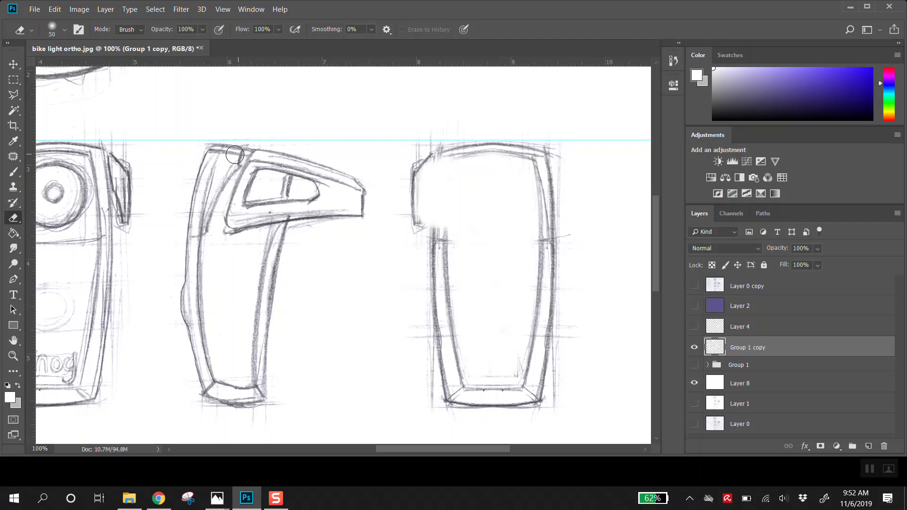
Select the inner panel of the rightmost view with the Polygonal Lasso, following the space between its inner and outer outlines.
click(13, 64)
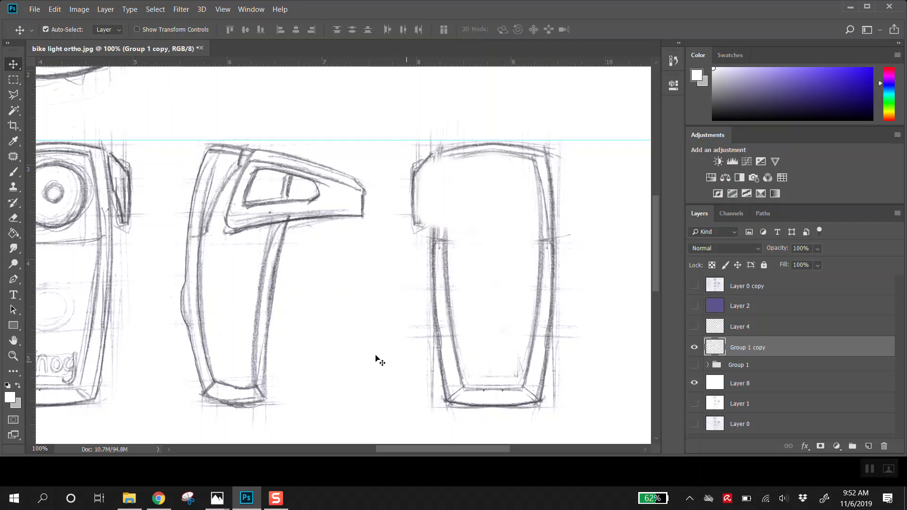
click(13, 97)
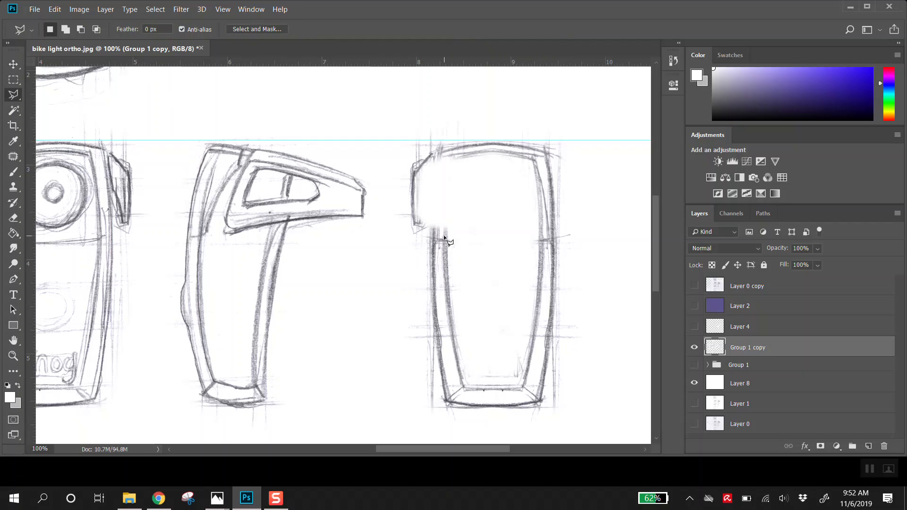
click(455, 206)
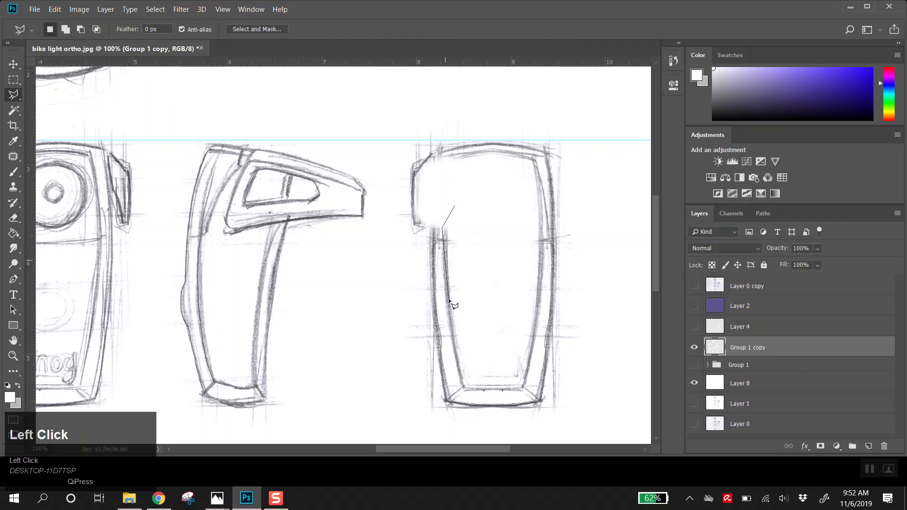
click(449, 361)
click(502, 396)
click(530, 391)
click(535, 376)
click(548, 278)
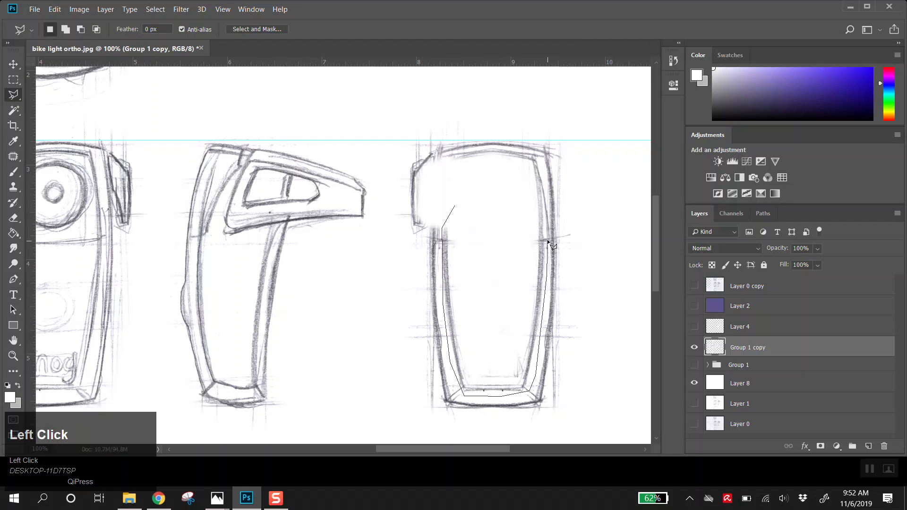
click(539, 162)
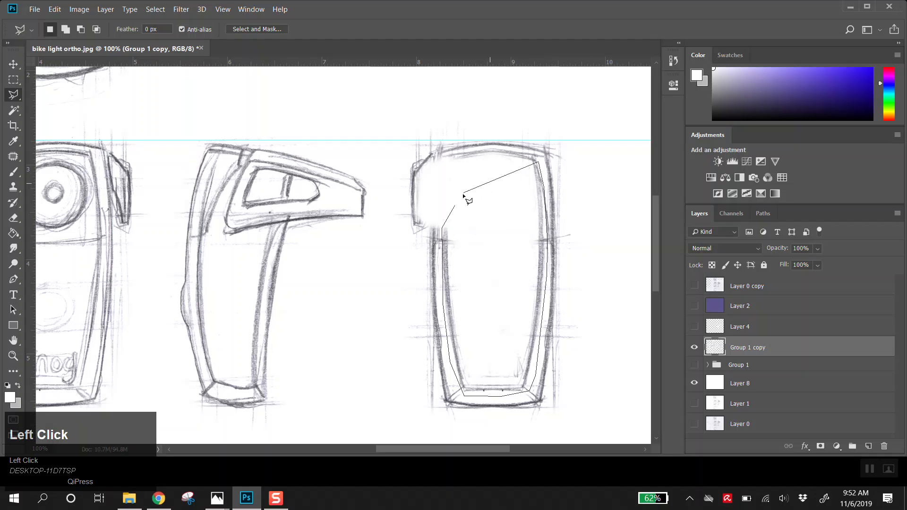
click(455, 207)
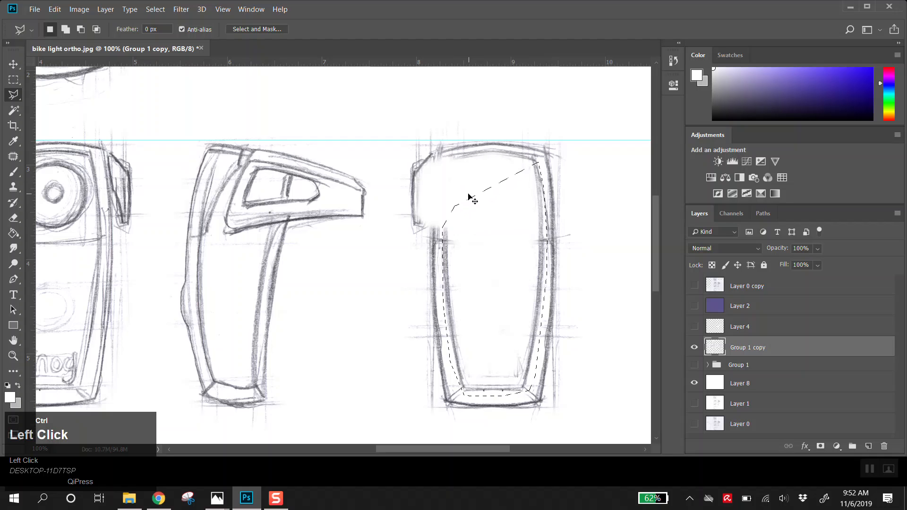
key(ctrl+t)
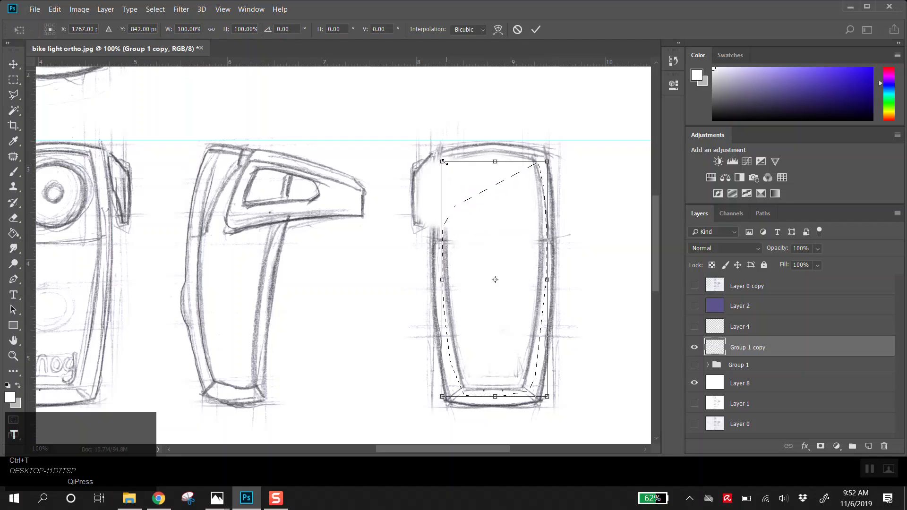
drag(442, 161, 422, 169)
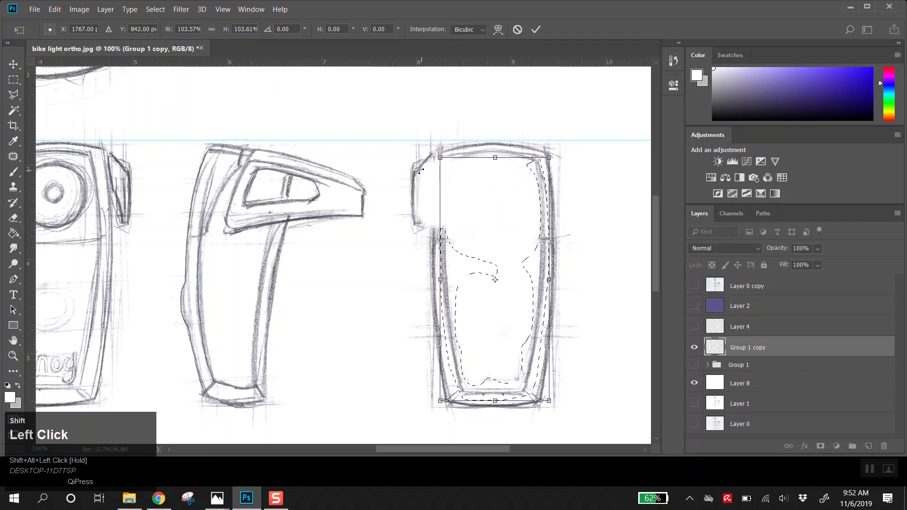
key(Escape)
Subtract the strip along the bottom edge of the rightmost view's panel from the selection.
ctrl+click(501, 398)
ctrl+click(501, 393)
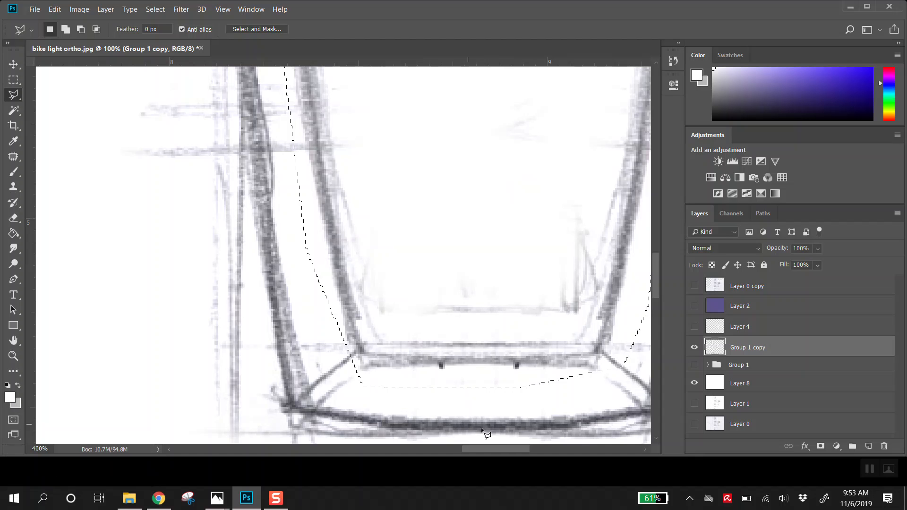
drag(485, 434, 393, 422)
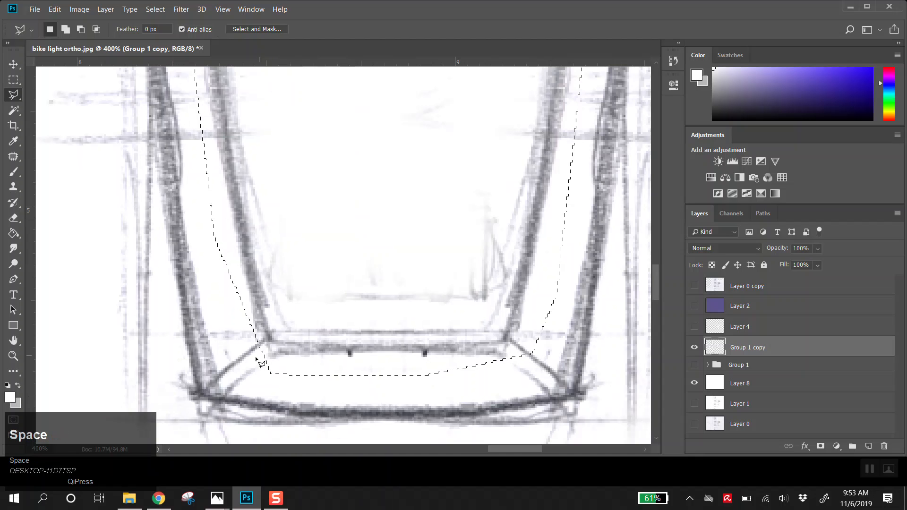
alt+click(252, 362)
click(544, 361)
Scale the selected inner panel to about 107% around its centre, apply the transform and deselect.
ctrl+alt+click(269, 349)
ctrl+alt+click(367, 251)
ctrl+alt+click(371, 224)
ctrl+alt+click(381, 293)
ctrl+click(413, 216)
key(ctrl+t)
drag(350, 201, 345, 195)
key(shift+Return)
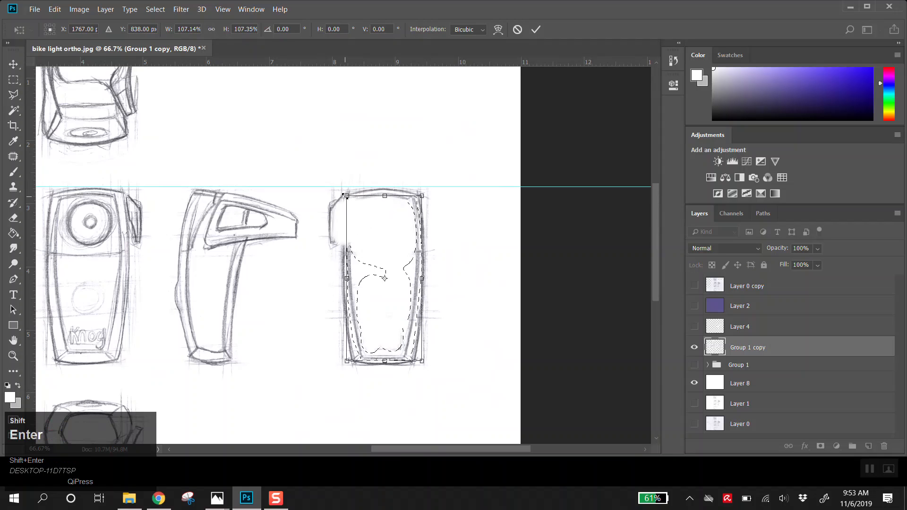
key(ctrl+d)
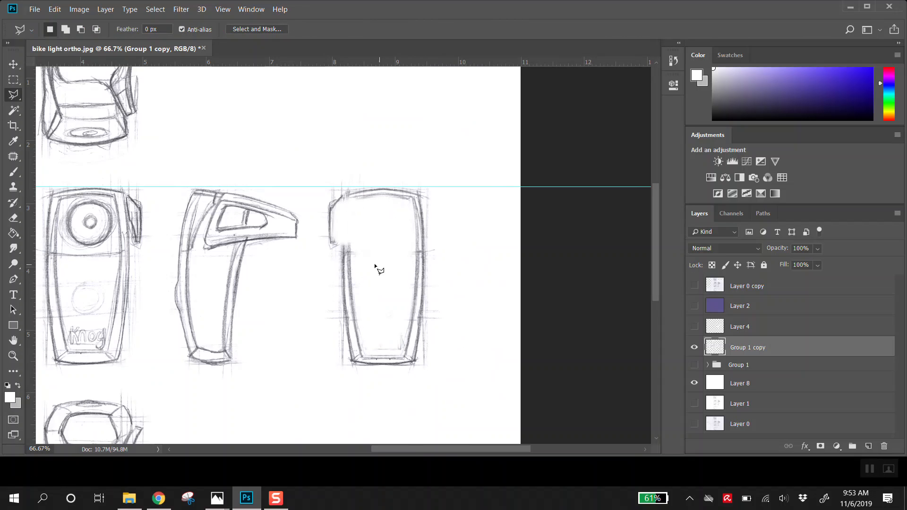
Examine the complete layout and the open upper arms of the top view.
ctrl+alt+click(304, 278)
ctrl+alt+click(298, 270)
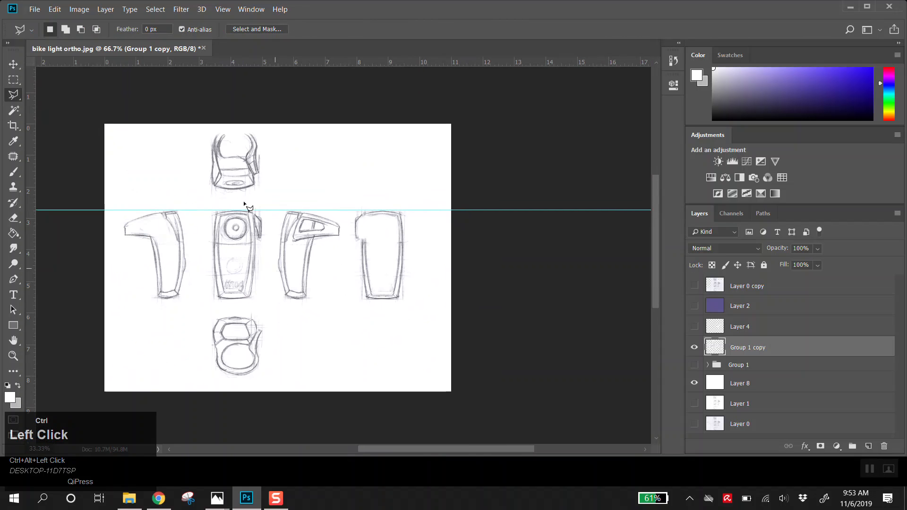
ctrl+click(243, 126)
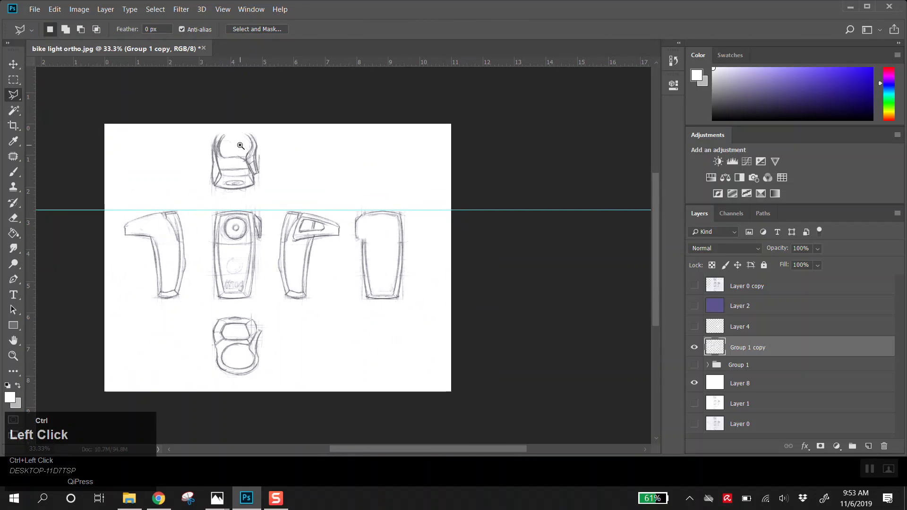
ctrl+click(241, 146)
mouse_move(240, 146)
mouse_down()
mouse_move(272, 264)
mouse_move(234, 265)
mouse_up()
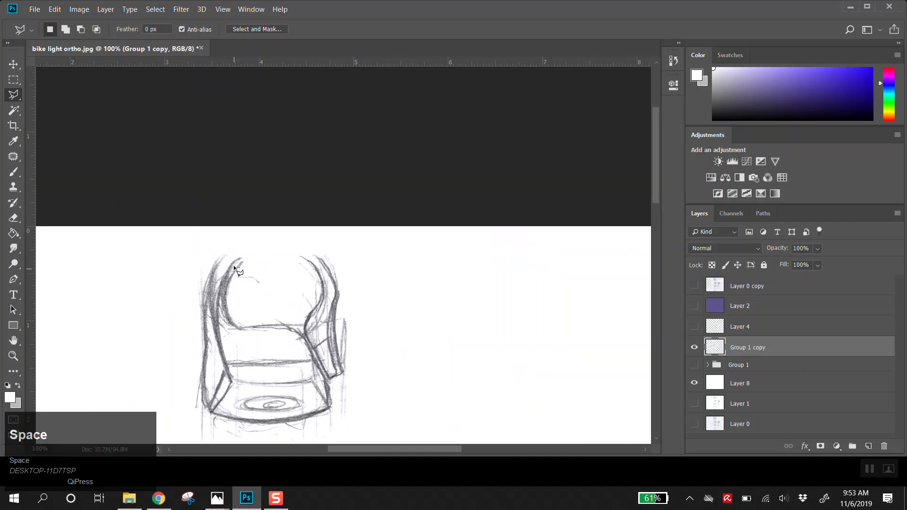
ctrl+alt+click(435, 328)
ctrl+alt+click(430, 334)
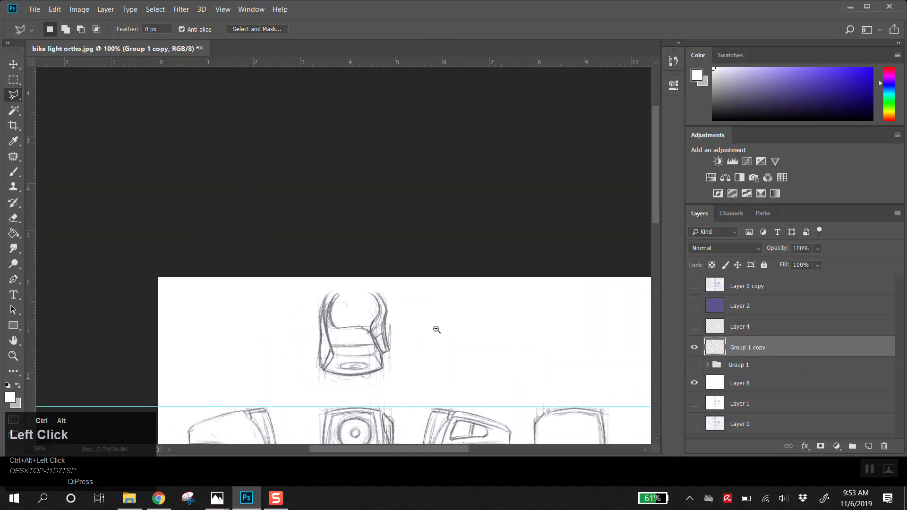
ctrl+click(444, 293)
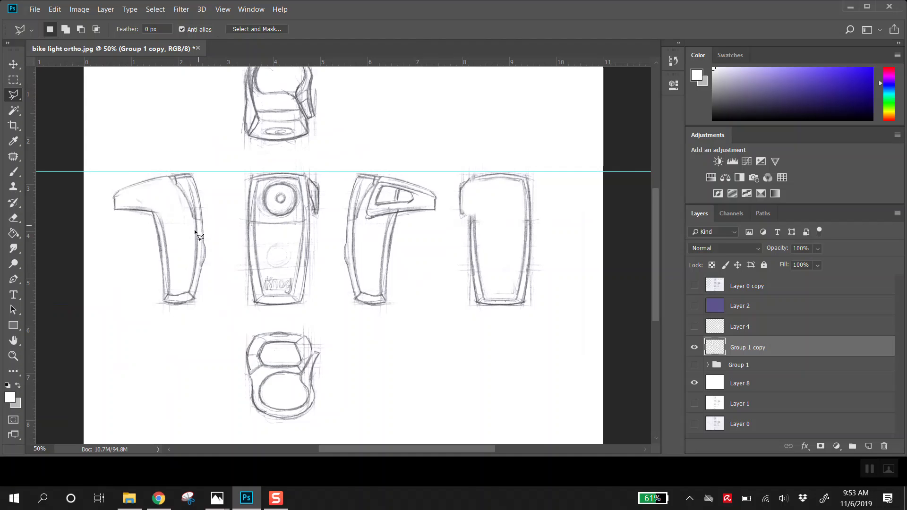
Switch to the Eraser and examine the construction lines around the bottom view and across the full layout.
click(13, 218)
ctrl+click(326, 349)
mouse_move(330, 350)
mouse_down()
mouse_move(304, 348)
mouse_move(269, 264)
mouse_up()
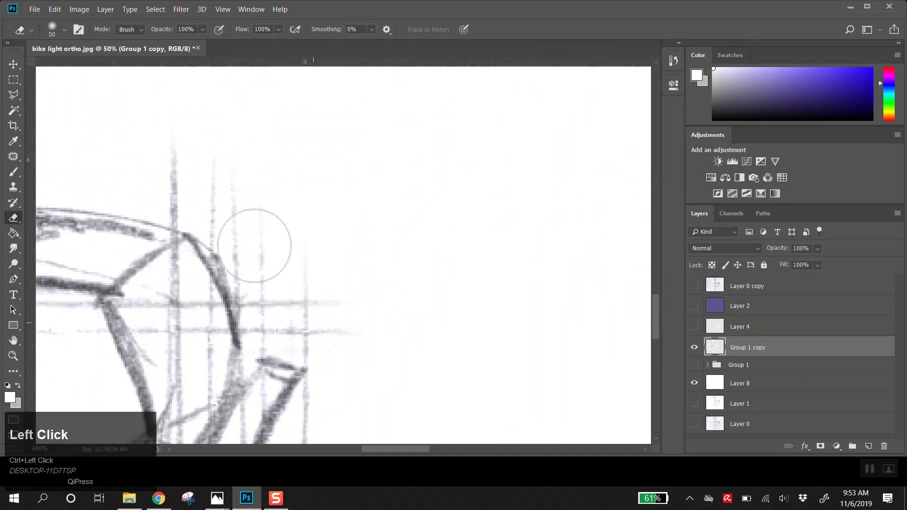
ctrl+alt+click(284, 224)
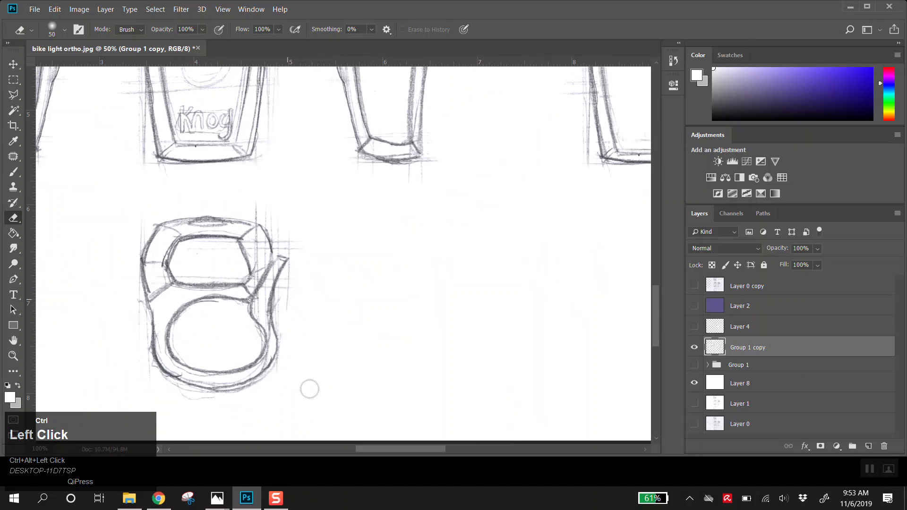
ctrl+alt+click(335, 182)
ctrl+click(406, 298)
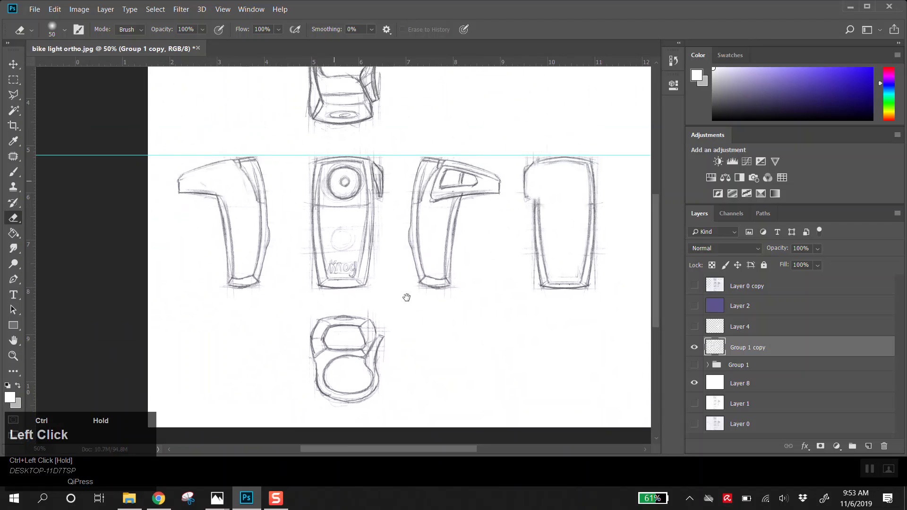
ctrl+alt+click(426, 227)
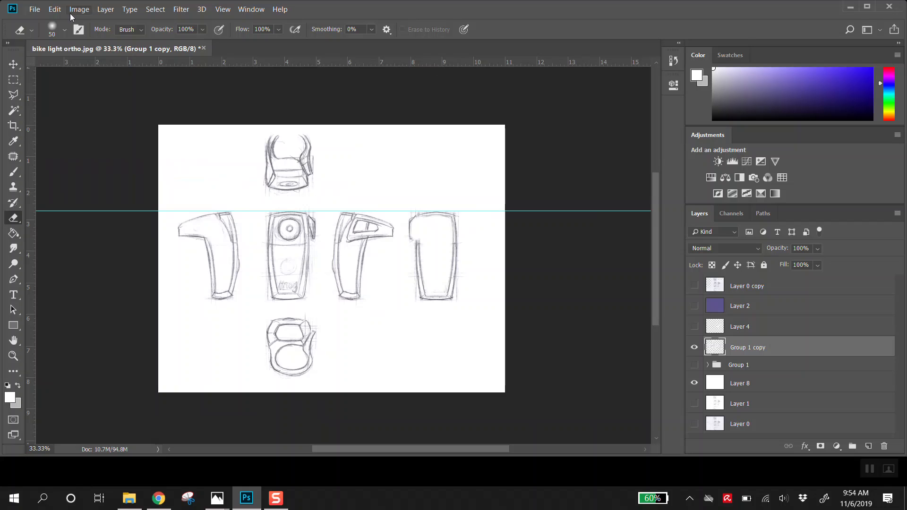
Save the layered document to the Desktop as the Photoshop file "bike light ortho.psd".
click(35, 9)
click(43, 125)
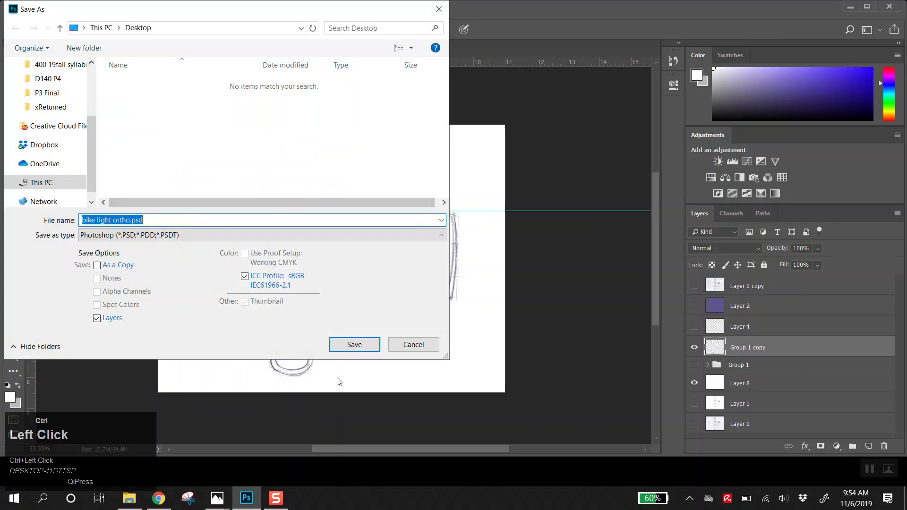
click(355, 344)
click(584, 135)
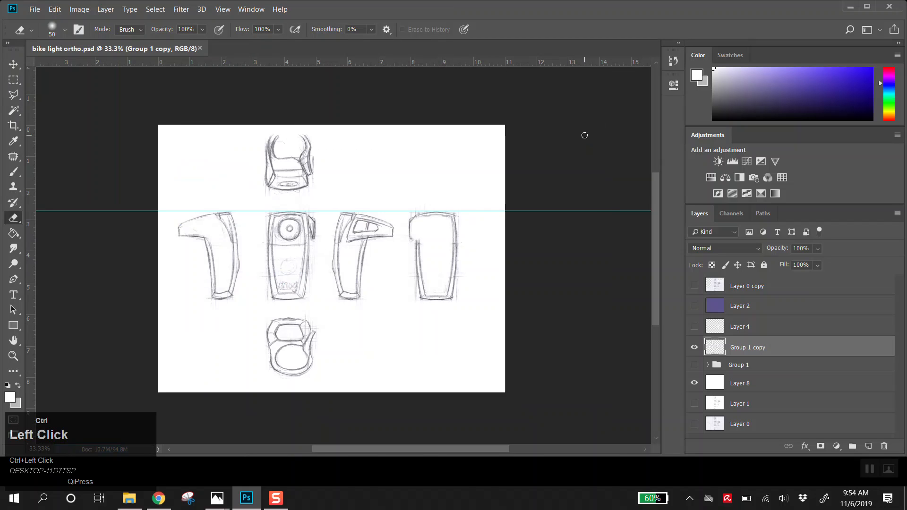